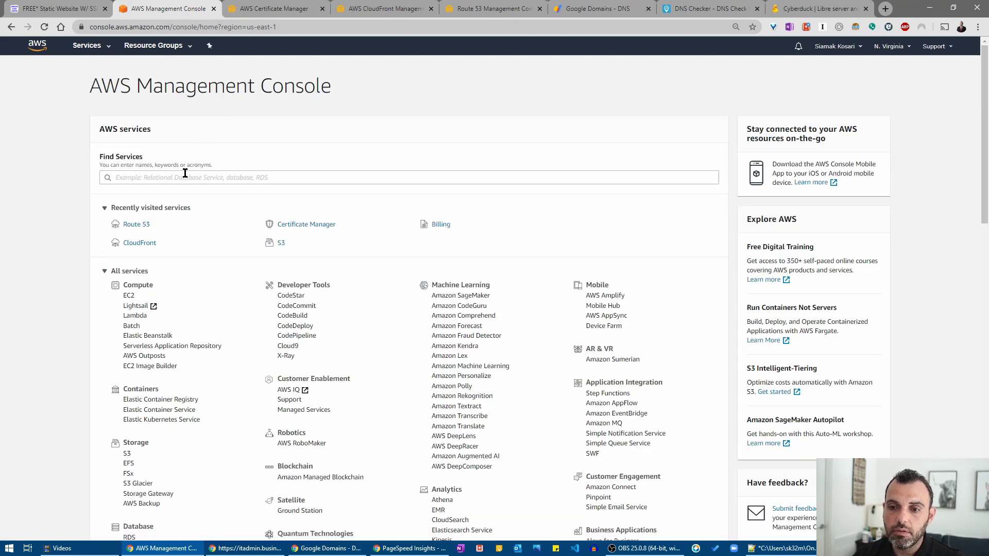
Find the S3 service in the AWS console and start creating a new bucket
click(185, 173)
text(s3)
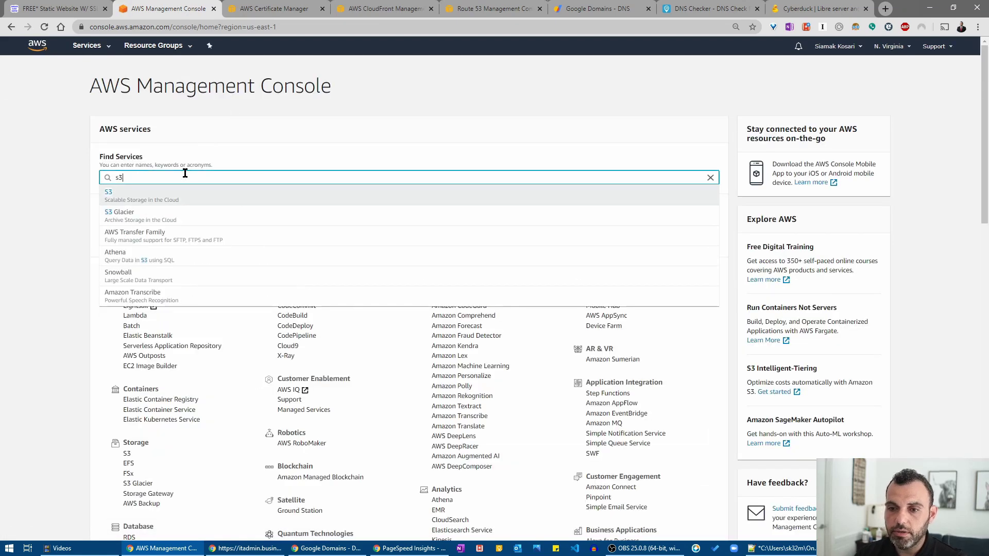
click(150, 200)
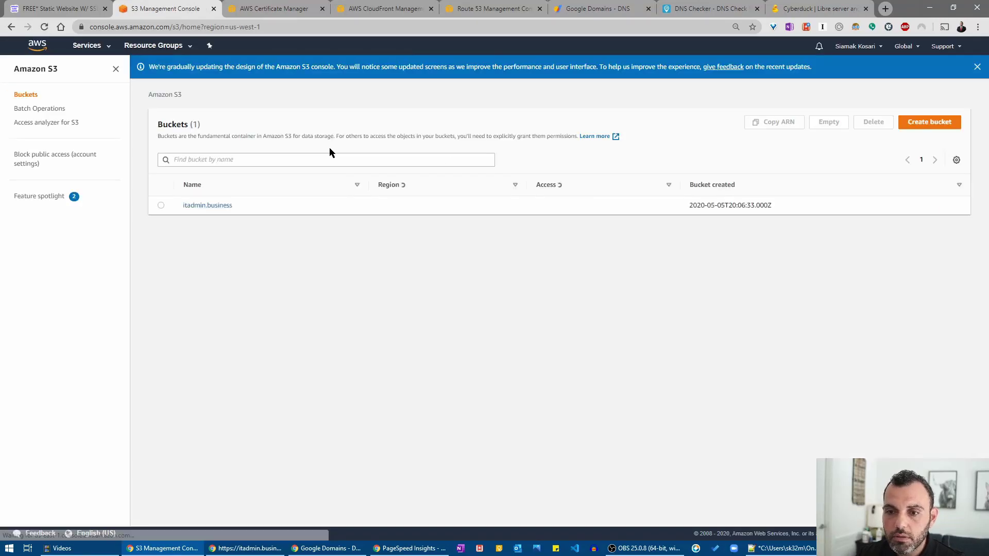
click(263, 164)
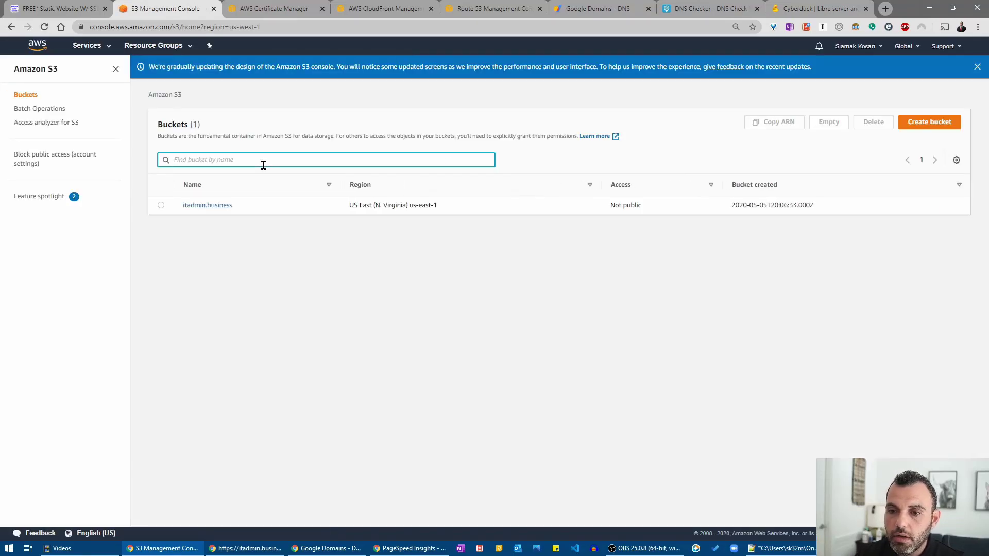
click(926, 124)
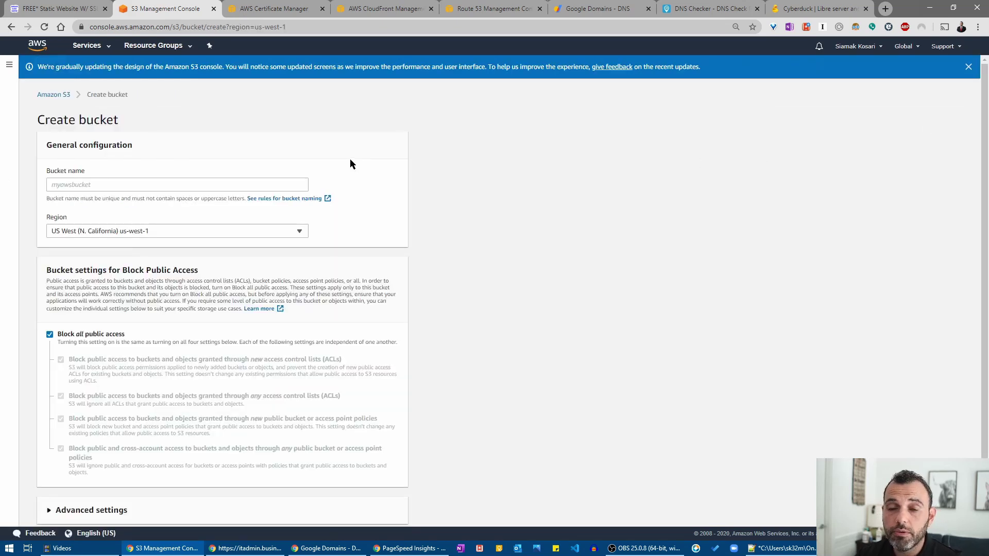
Name the new bucket airfryfood.com
click(232, 186)
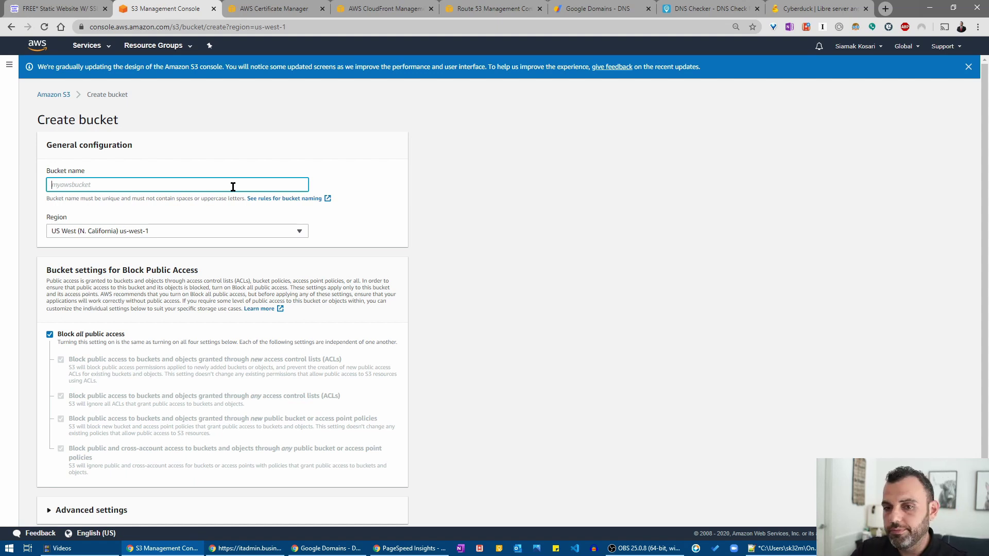
text(airfr)
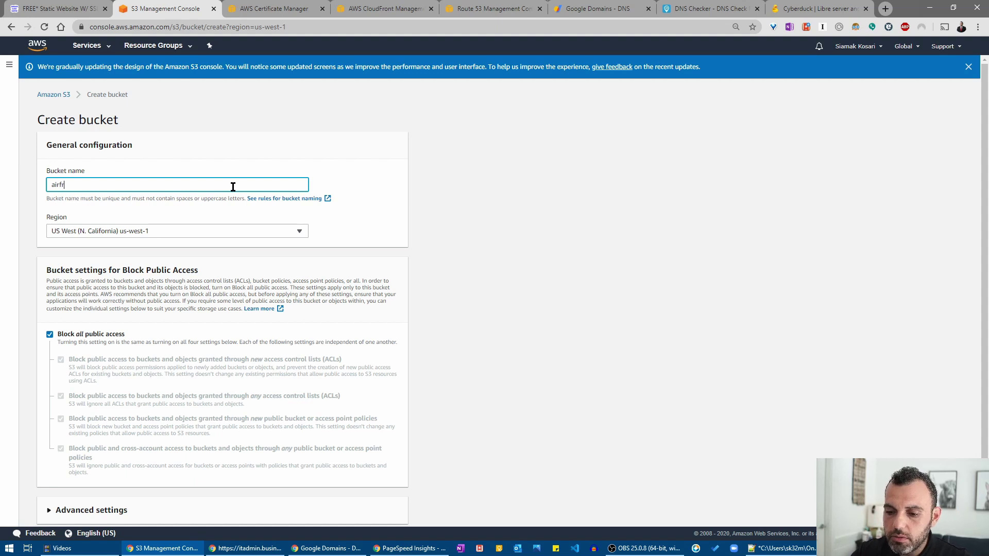
text(yfoo.com)
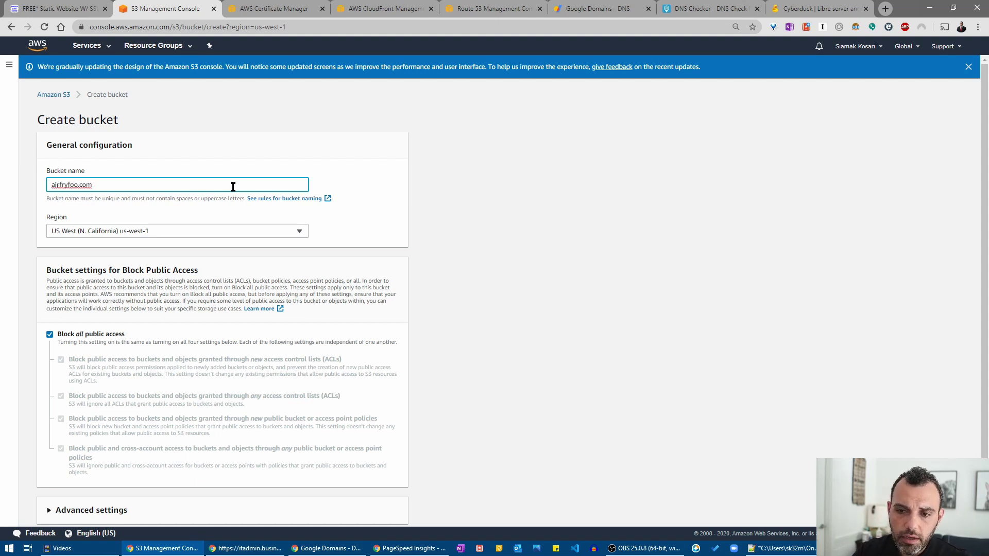
key(Left)
key(Left)
key(Left)
key(Left)
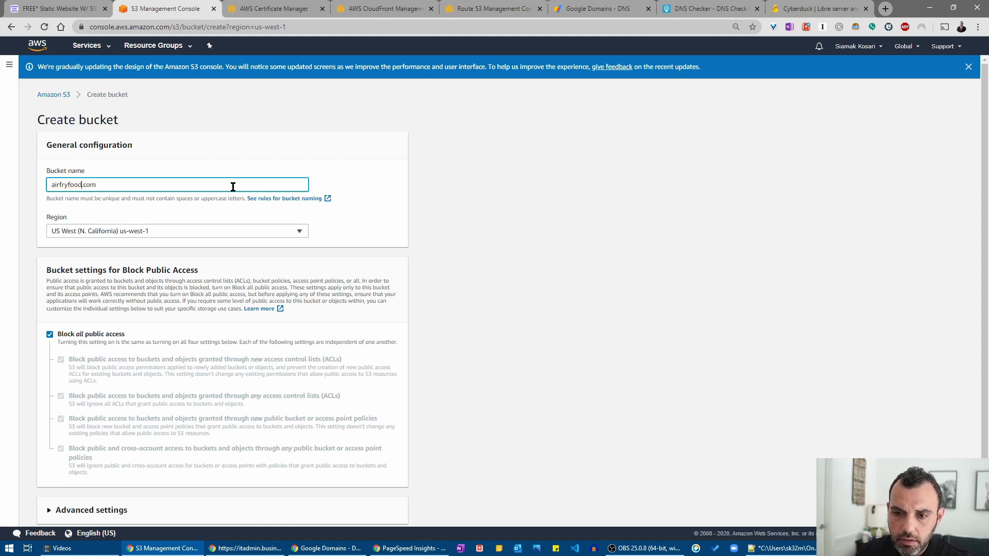
text(d)
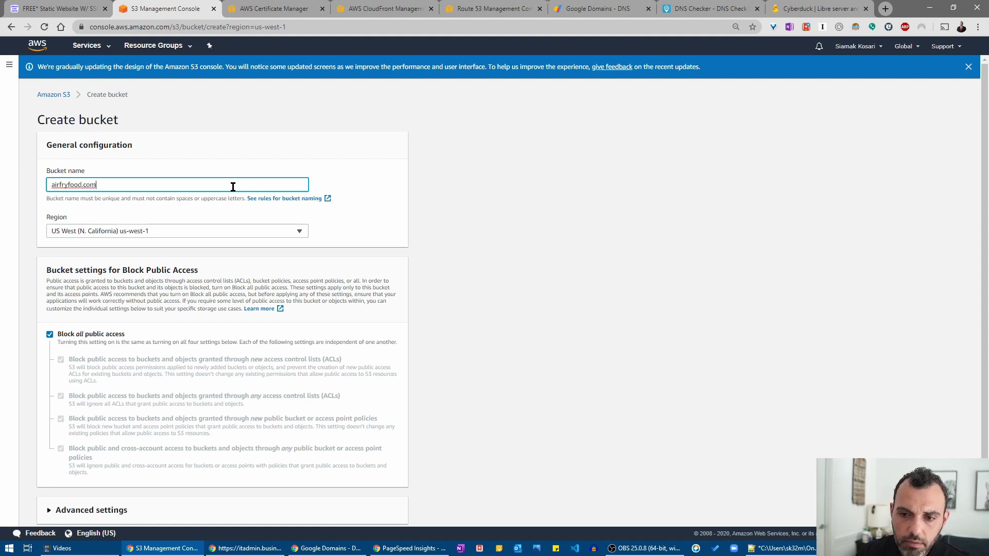
Set the bucket's region to US East (N. Virginia) us-east-1 and create it with all public access blocked
click(142, 232)
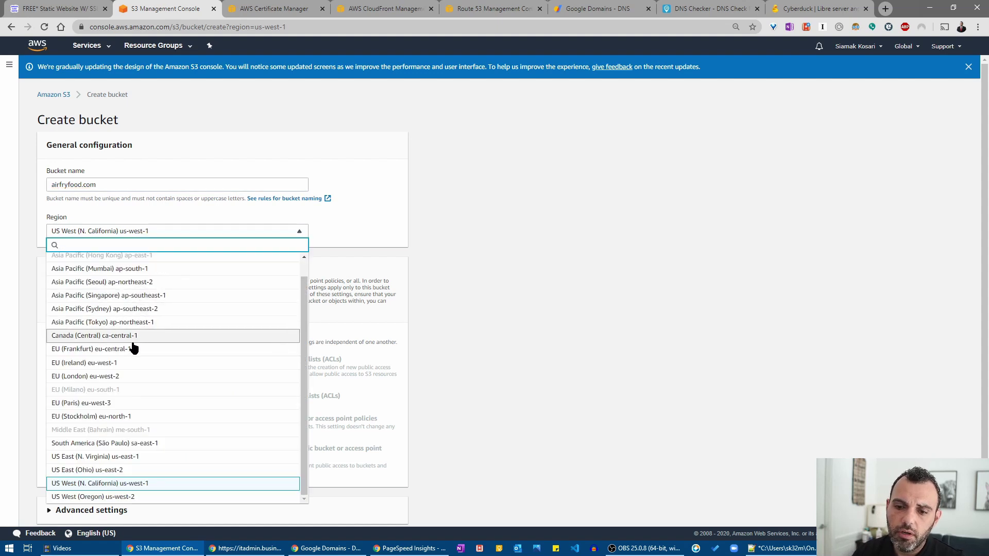
scroll(133, 347, down, 1)
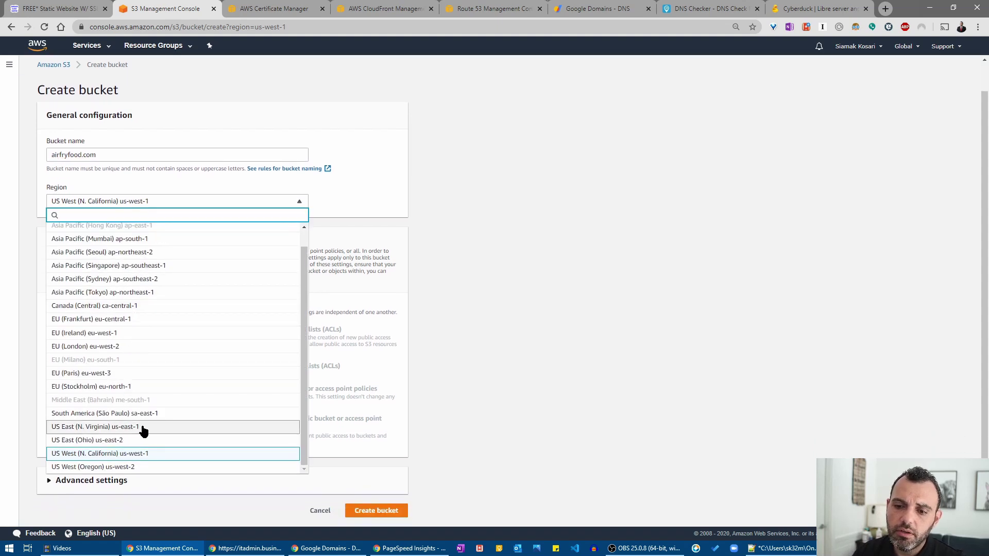
click(143, 427)
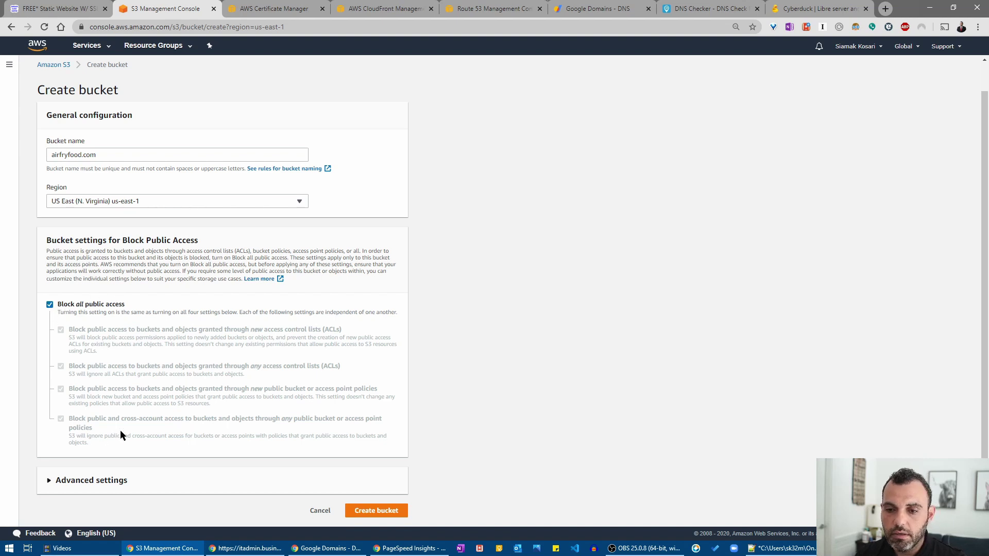
click(121, 480)
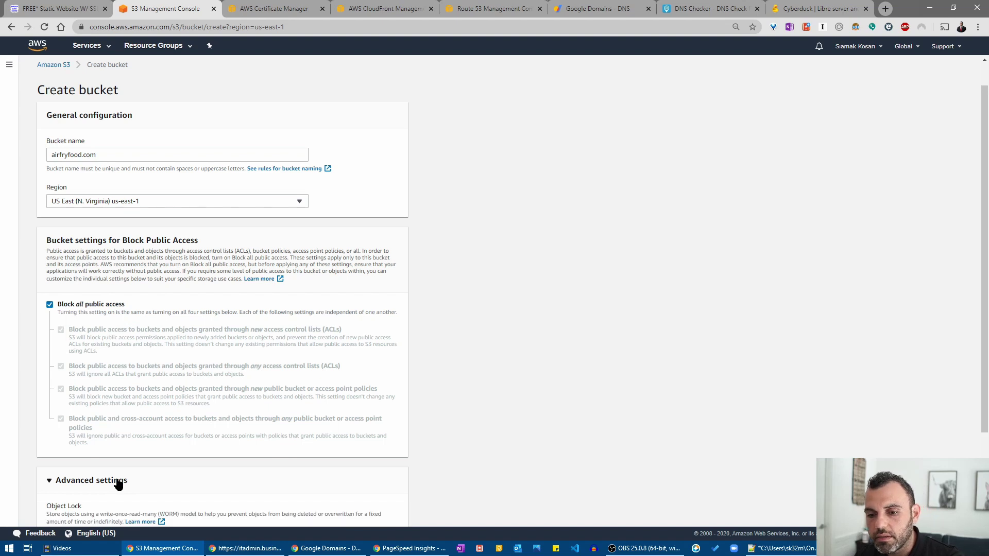
scroll(118, 482, down, 1)
click(106, 422)
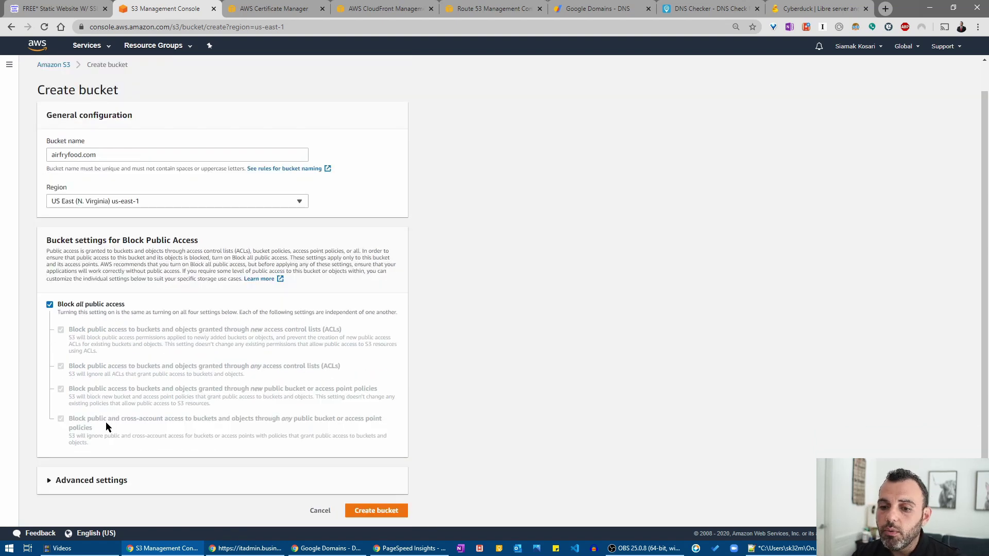
click(374, 509)
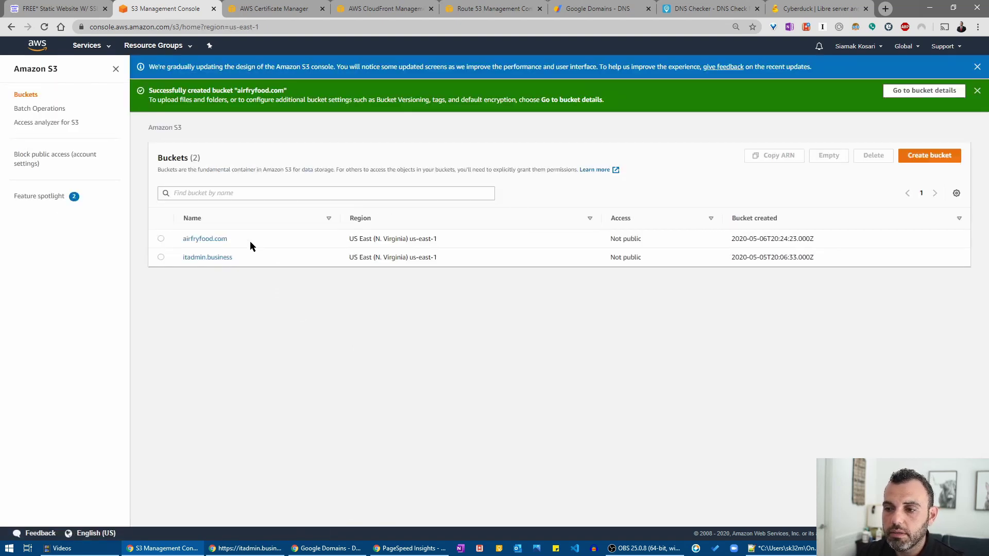
Open the airfryfood.com bucket and select error.html, index.html, logo-favicon.png, logo-footer.png and logo-header.png for upload
click(211, 240)
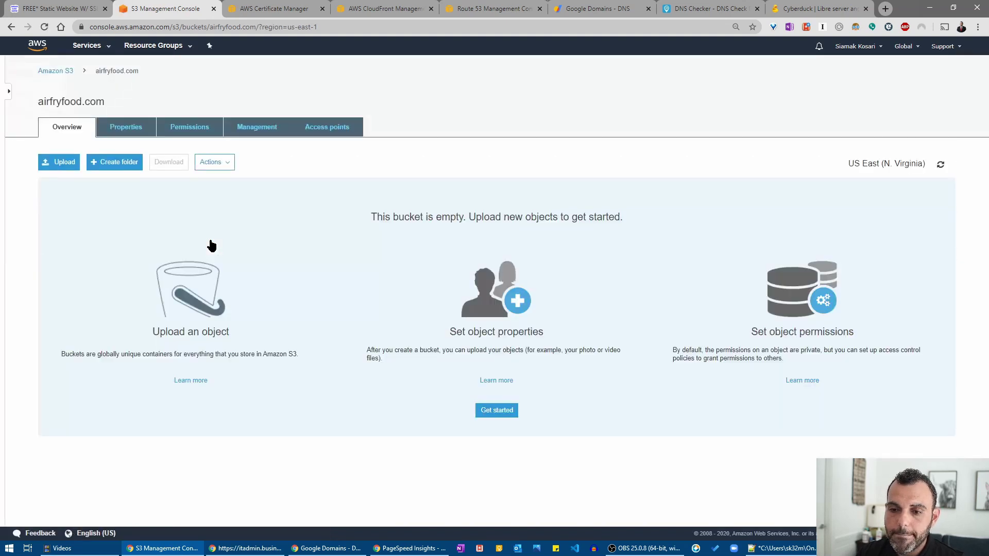
click(63, 162)
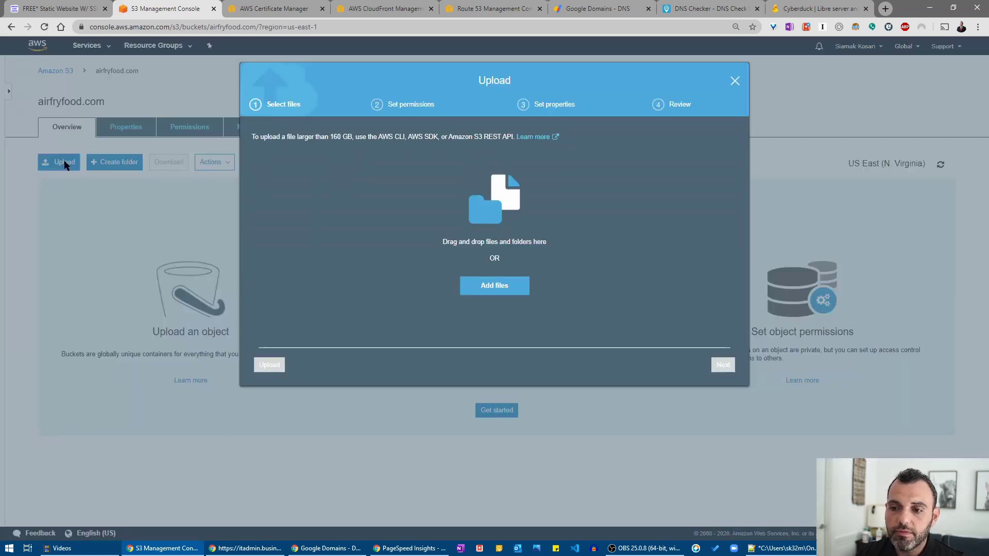
click(509, 289)
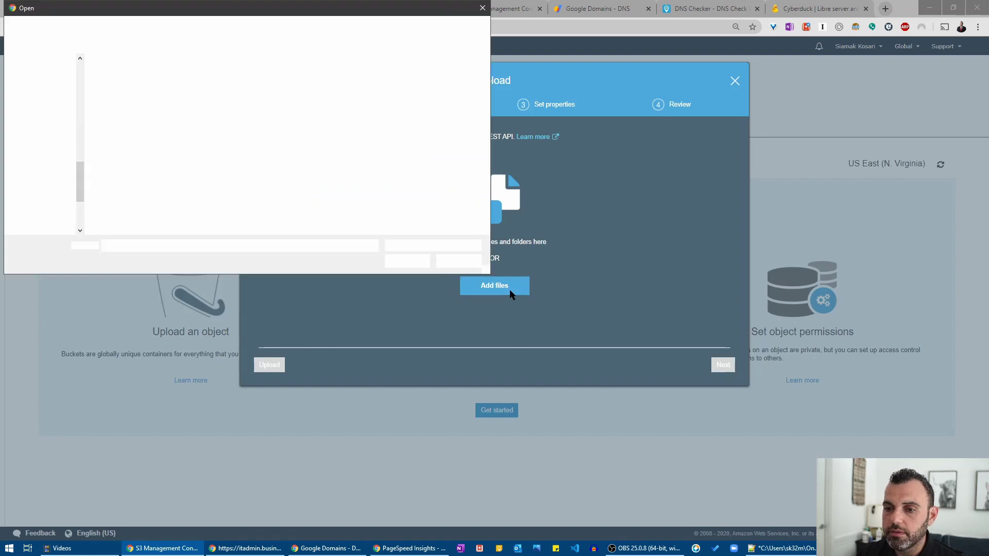
click(120, 84)
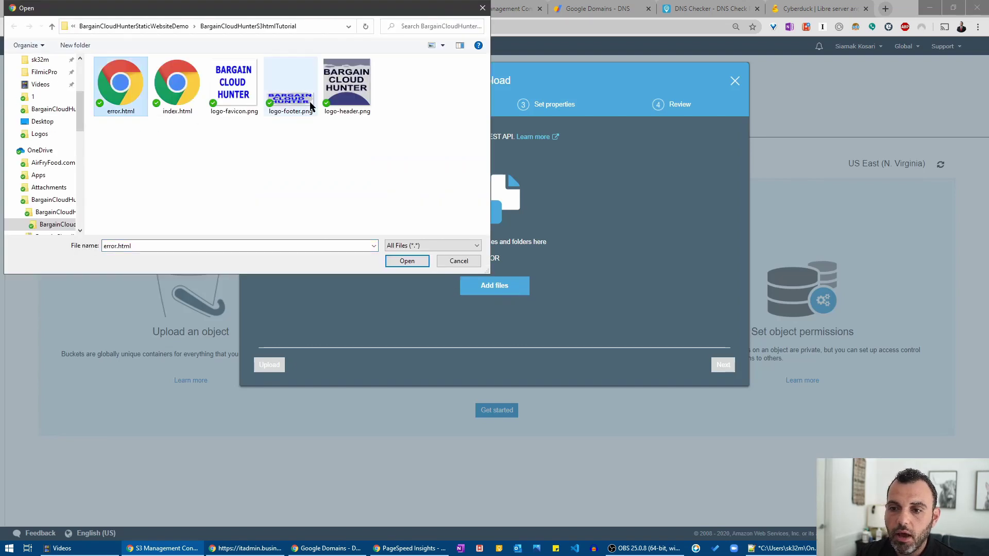
shift+click(357, 95)
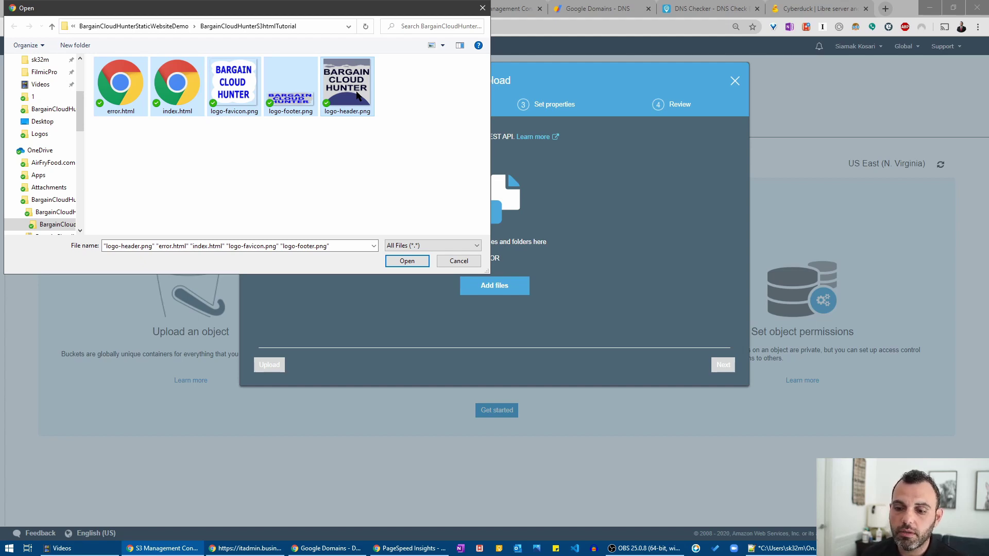
Switch to Notepad++ and examine index.html, including its style rules, header and footer image height comments, and replaceable page content
key(alt+Tab)
key(alt+Tab)
key(alt+Tab)
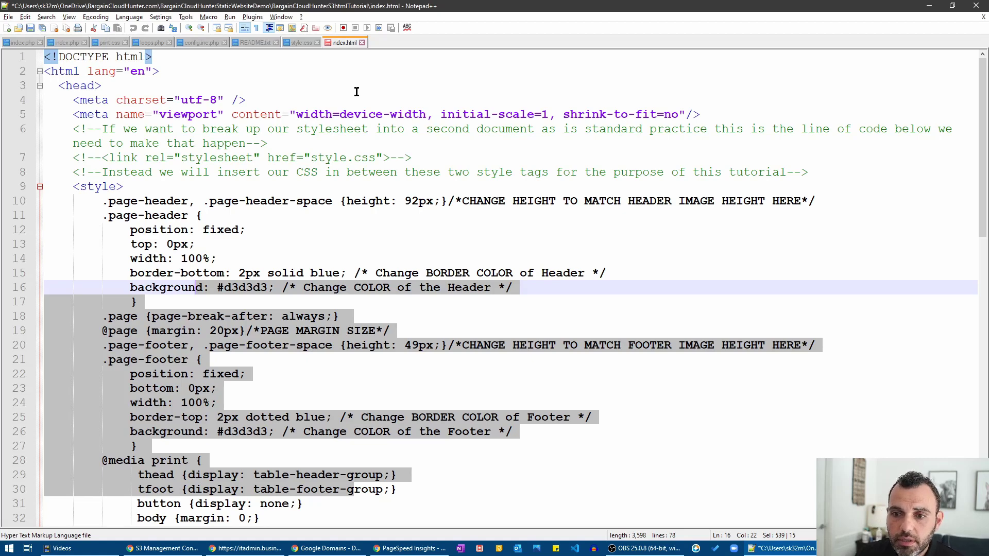
click(357, 143)
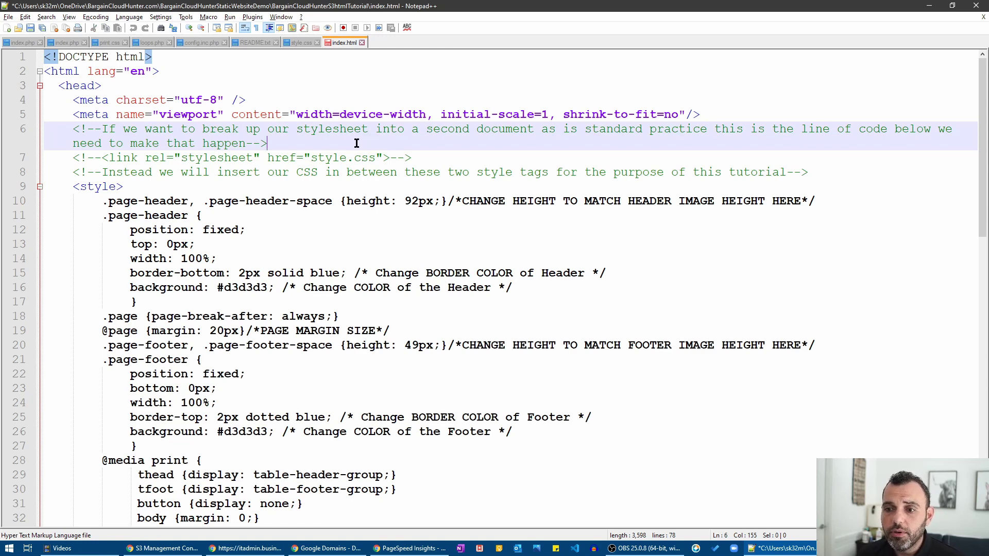
scroll(357, 143, down, 3)
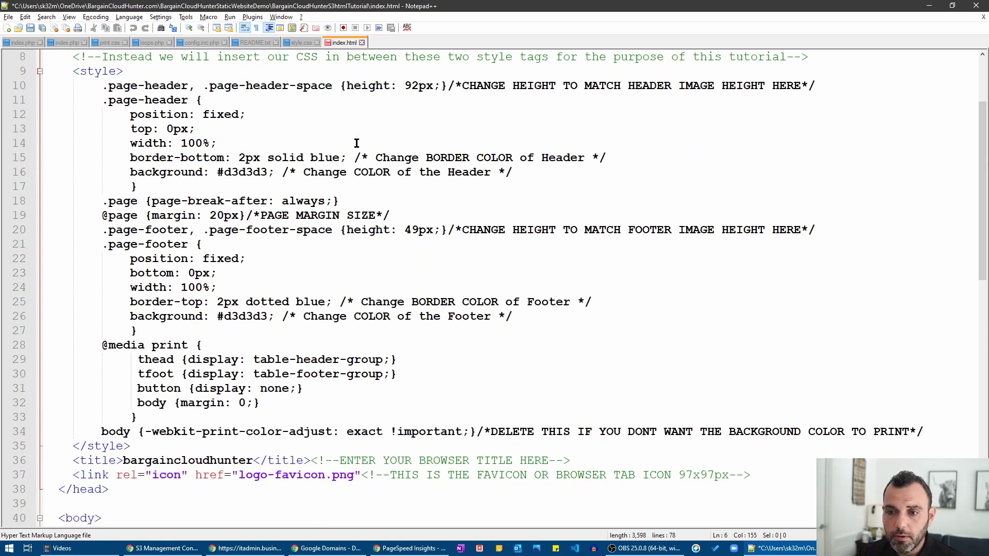
scroll(357, 143, down, 4)
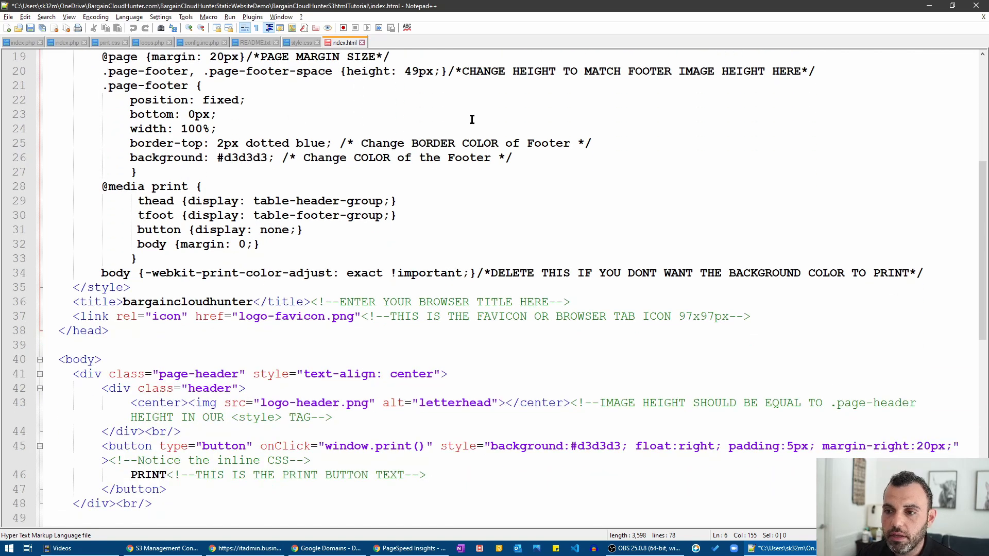
scroll(472, 120, up, 1)
drag(456, 85, 809, 83)
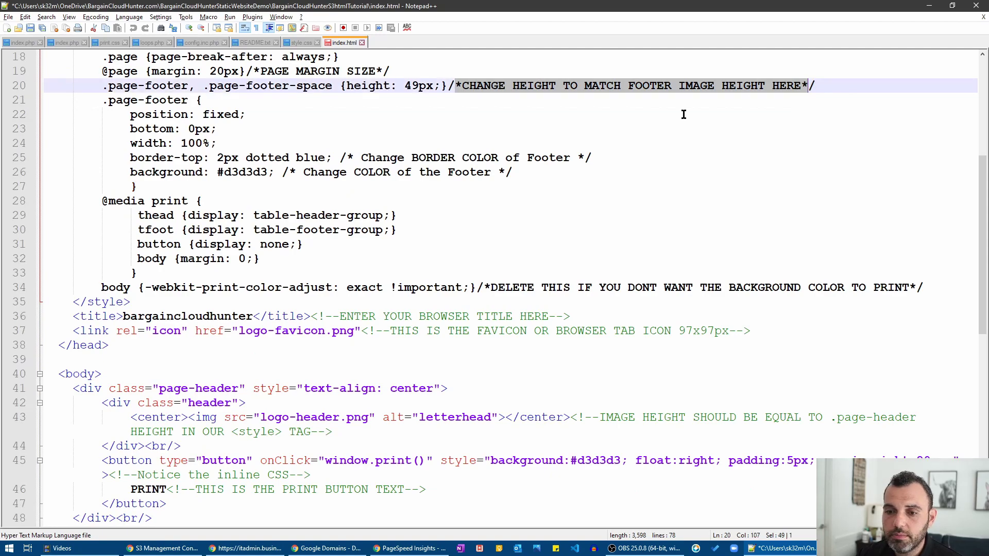
scroll(604, 124, down, 7)
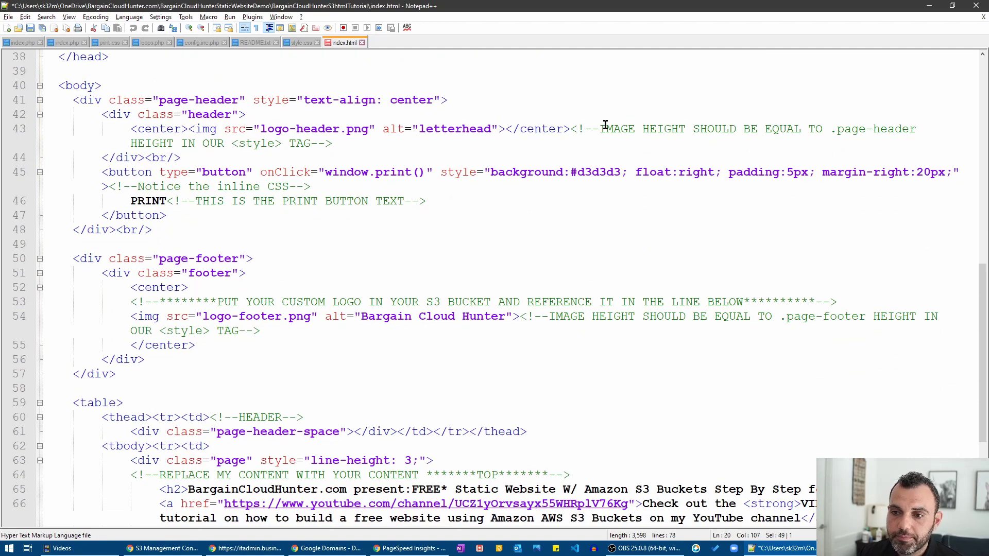
scroll(605, 125, down, 1)
drag(593, 115, 908, 114)
scroll(629, 197, down, 4)
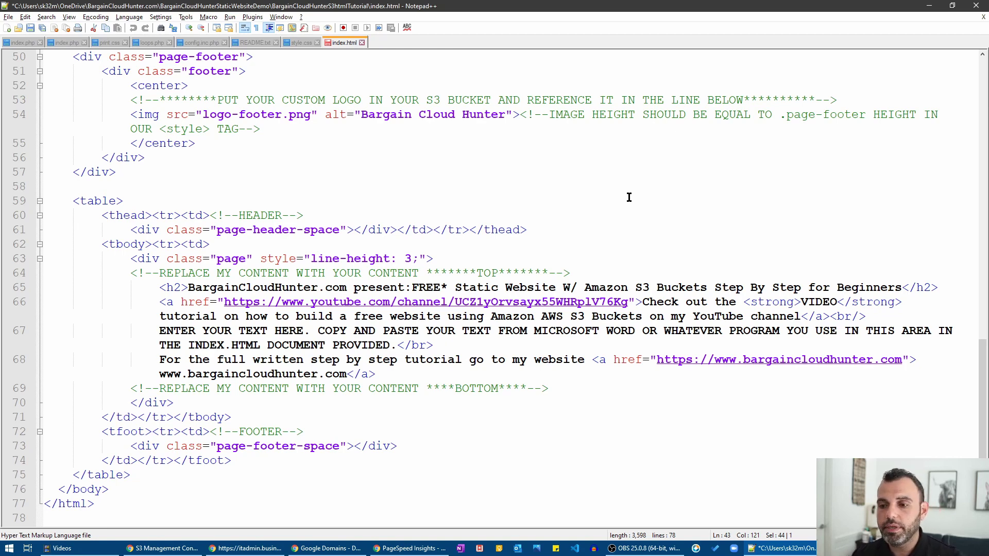
Return to the S3 file selection and upload the five selected website files to the airfryfood.com bucket
key(alt+Tab)
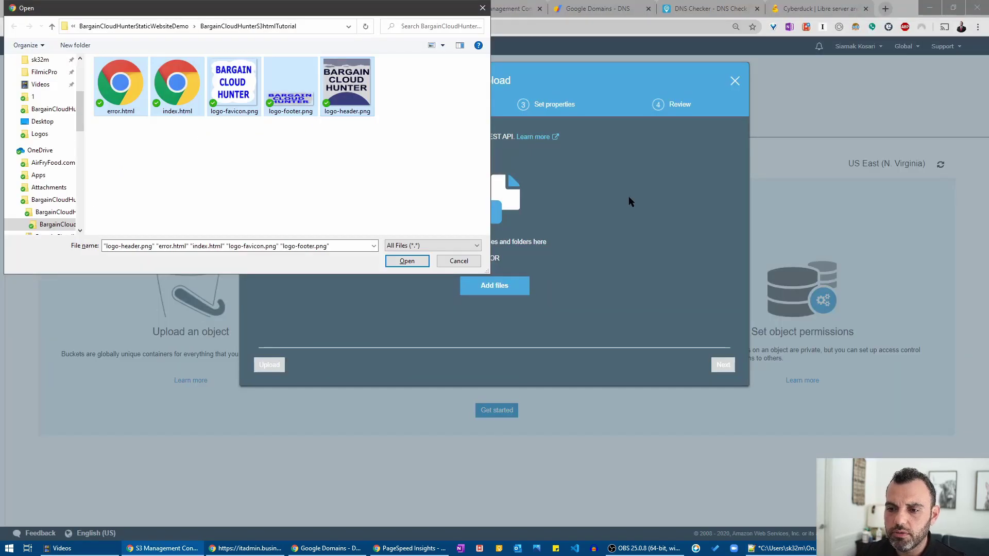
click(407, 261)
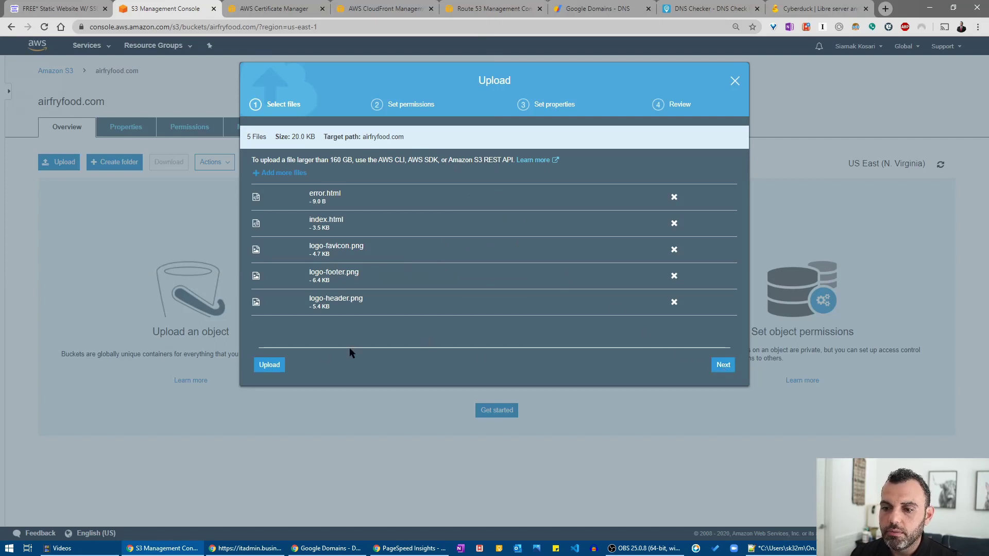
click(268, 365)
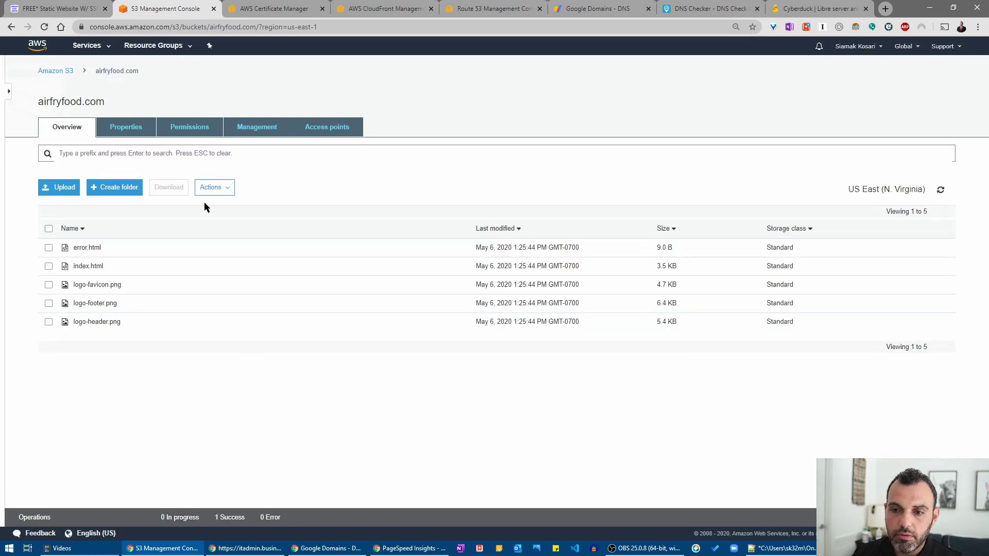
Go back to the AWS console home, open Certificate Manager and start a new certificate request
click(37, 46)
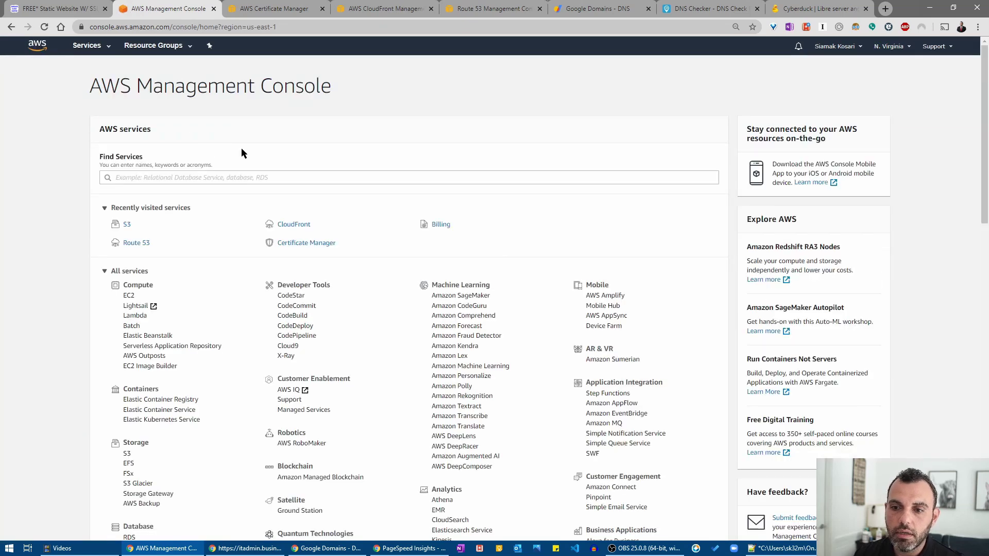
click(215, 178)
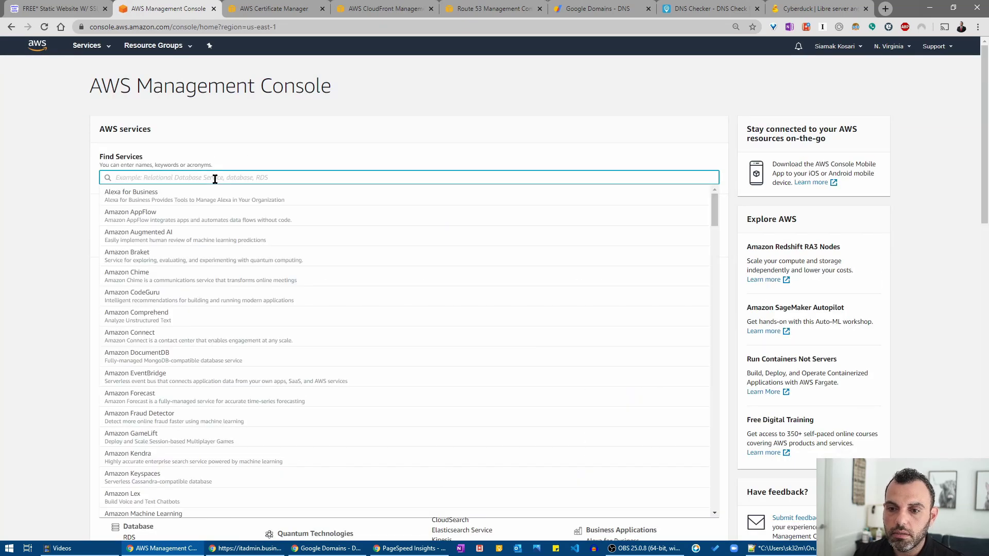
text(cert)
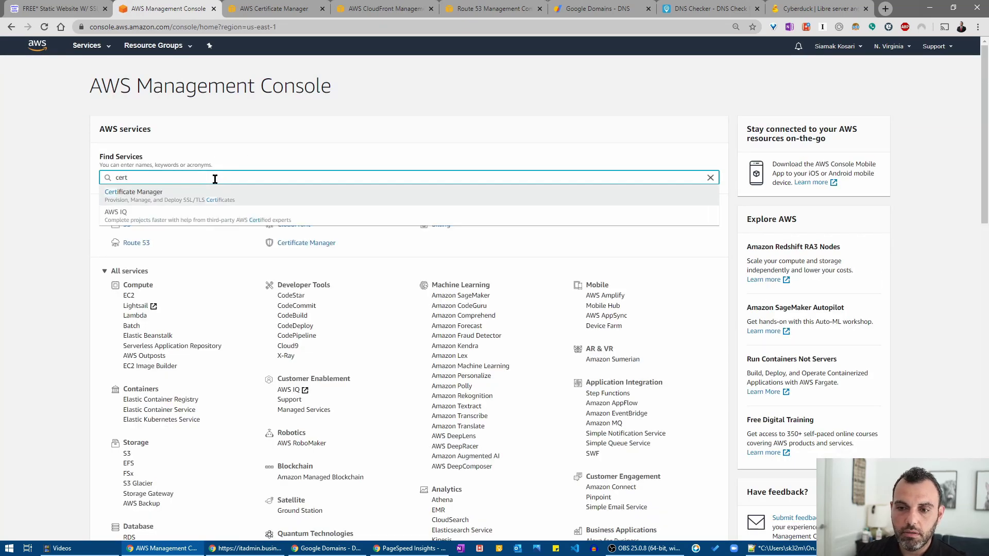
click(164, 193)
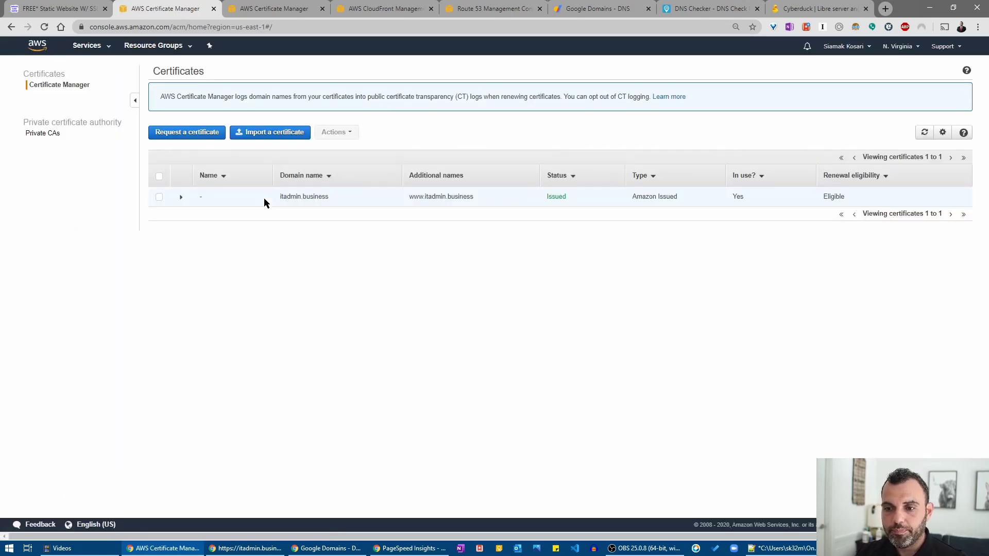
click(202, 132)
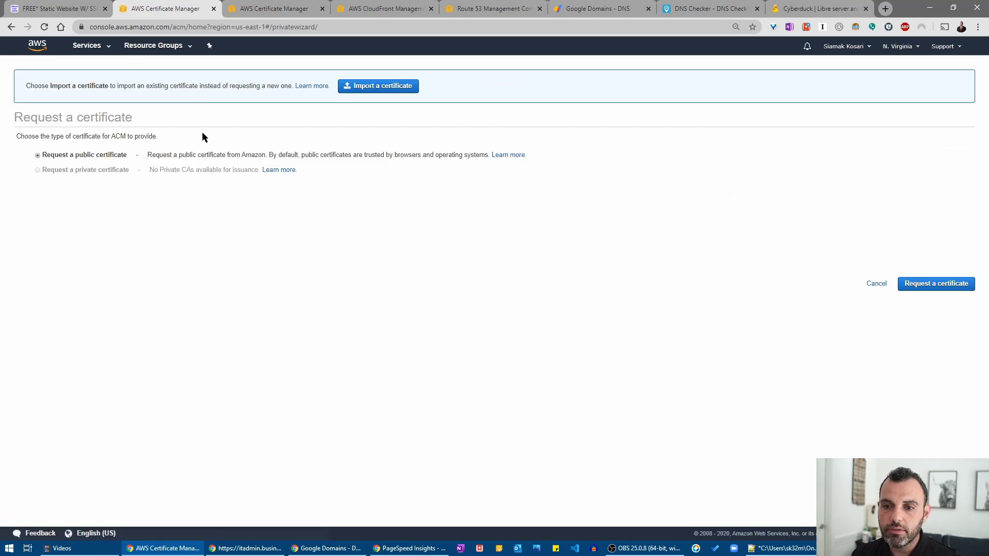
click(929, 285)
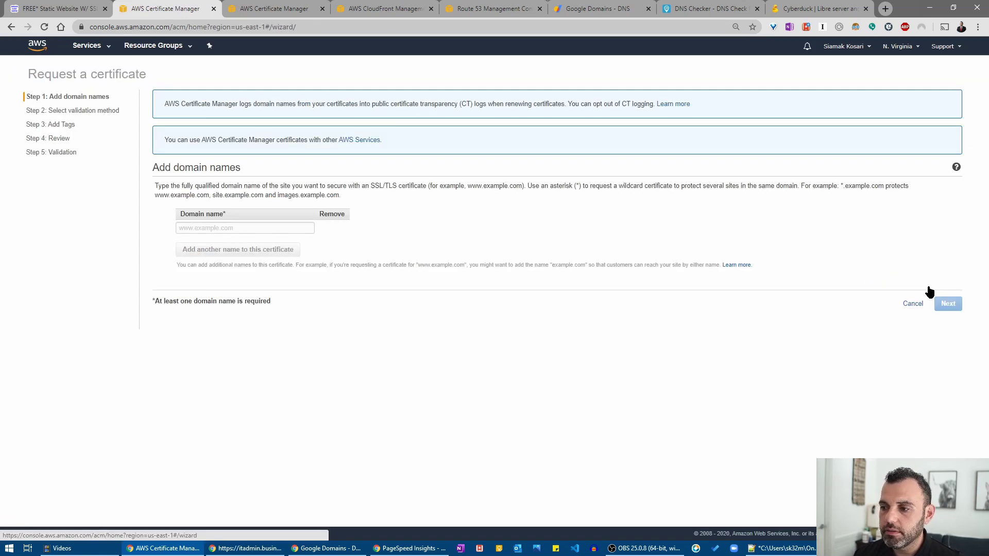
click(283, 225)
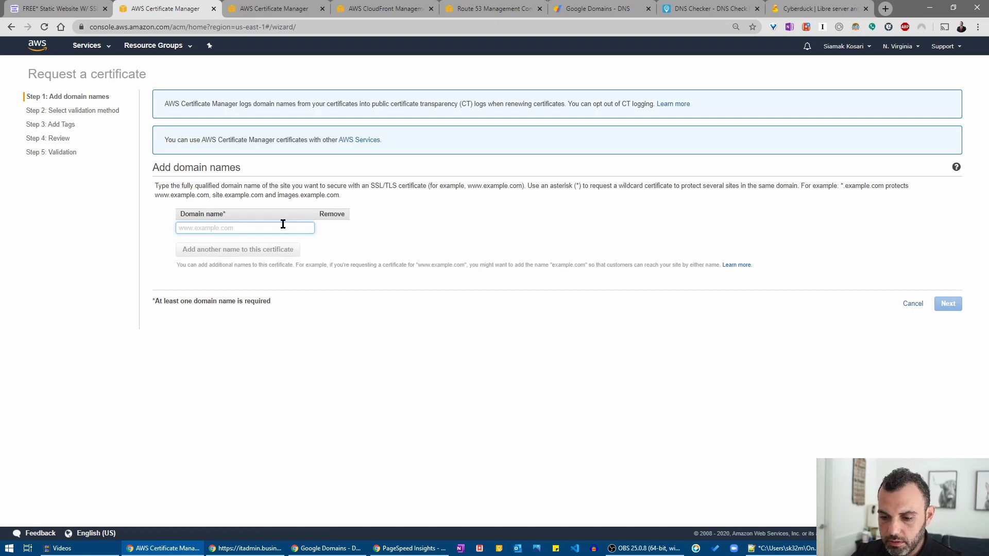
text(air)
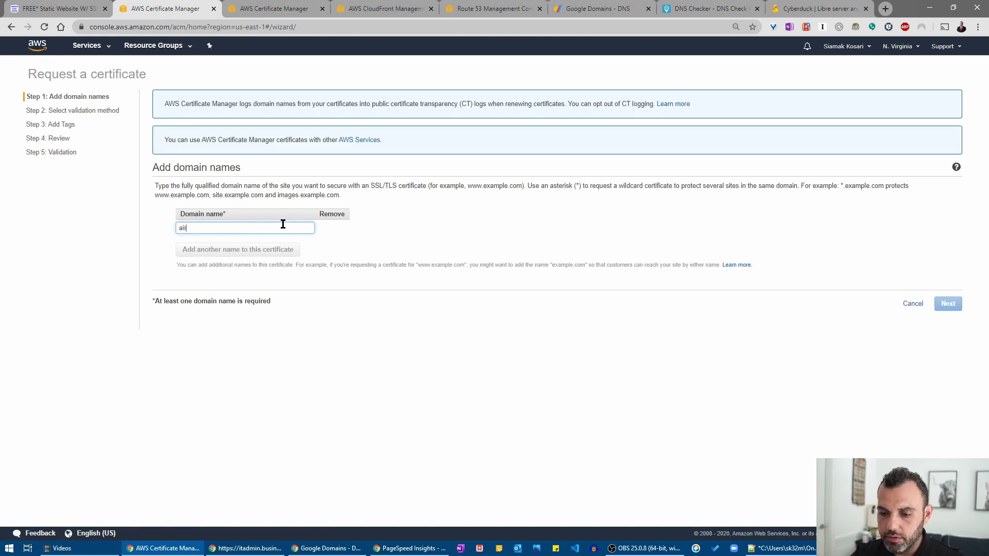
text(fryfood.com)
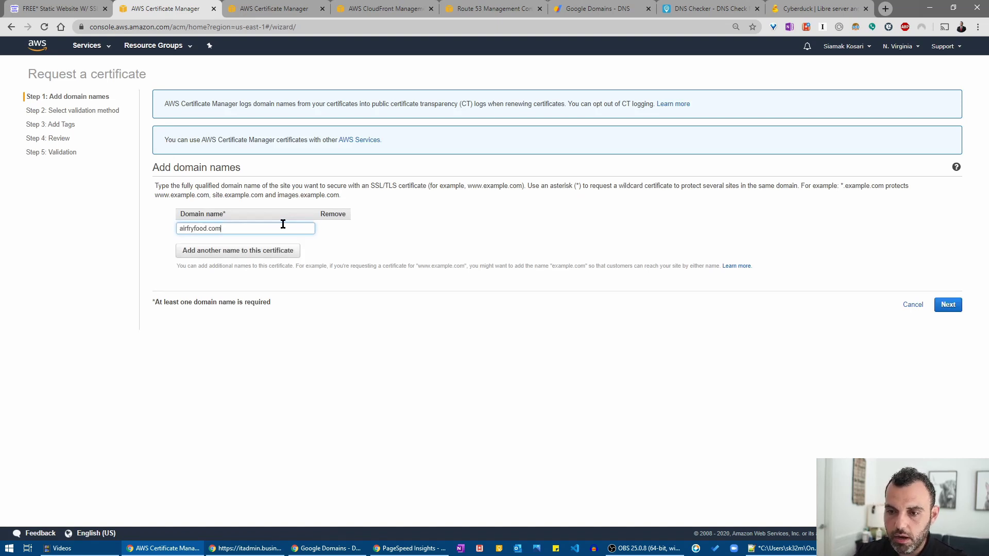
click(242, 250)
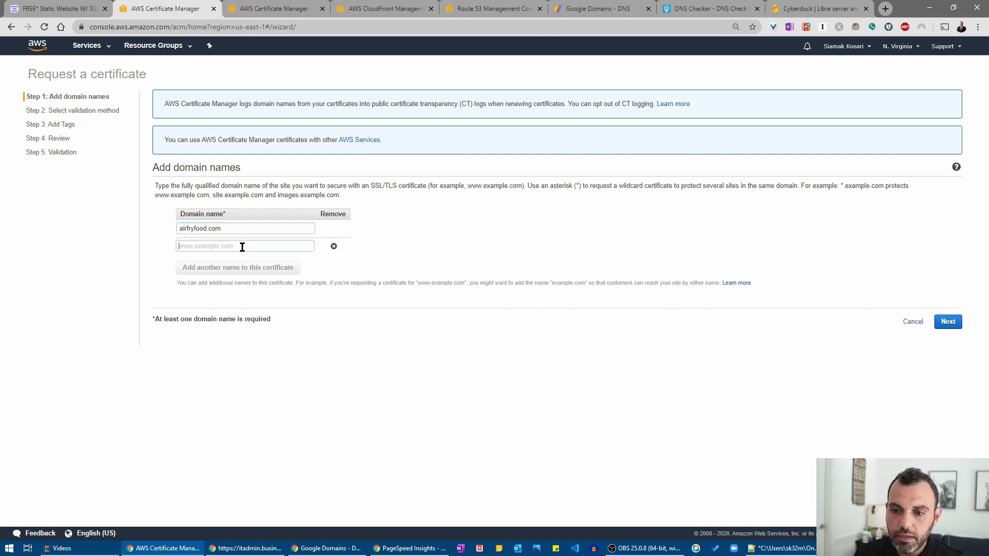
text(www.ai)
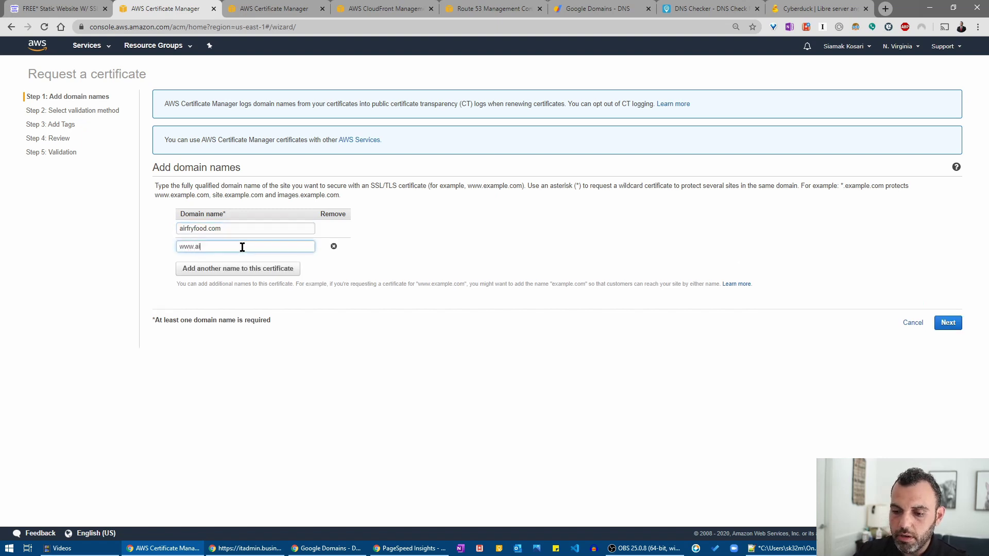
text(rfryfood.com)
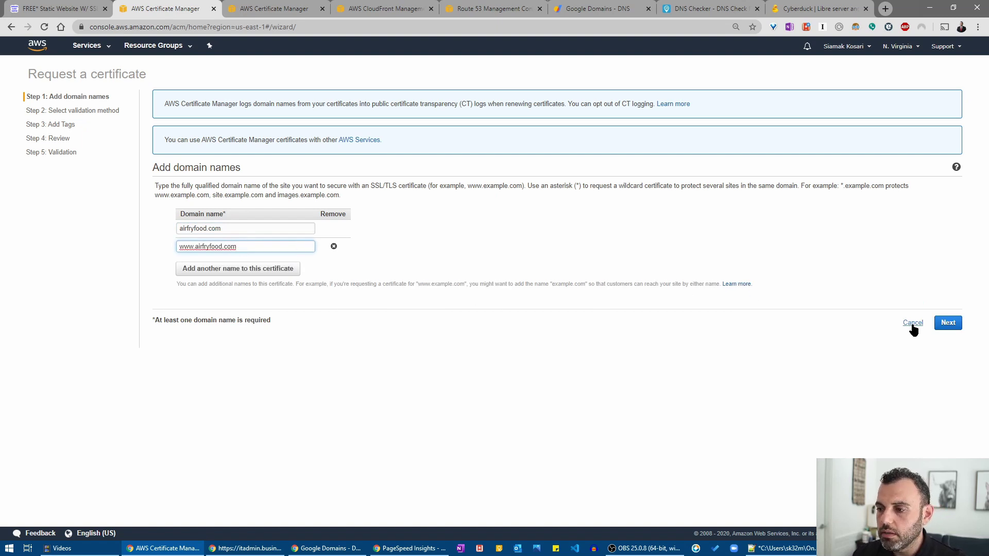
click(950, 324)
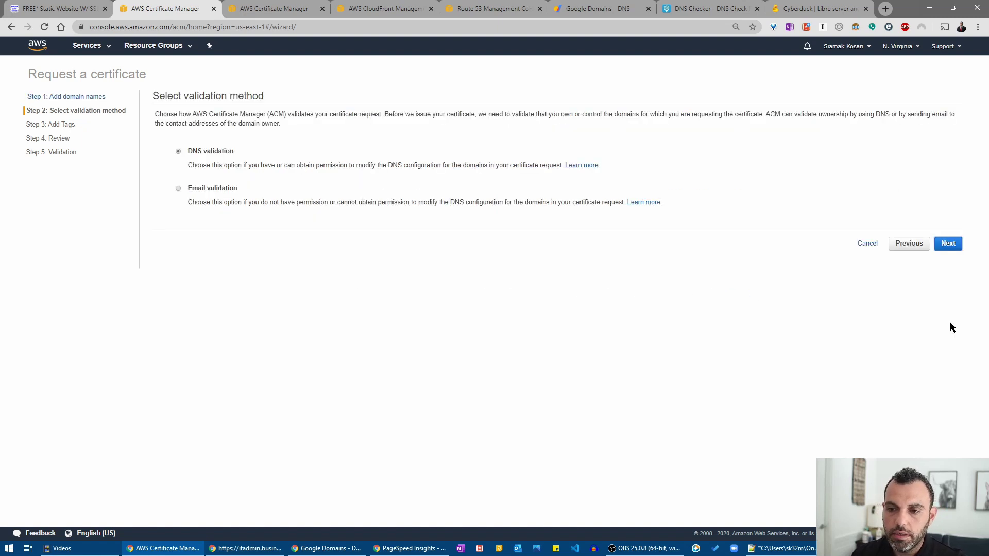
click(948, 244)
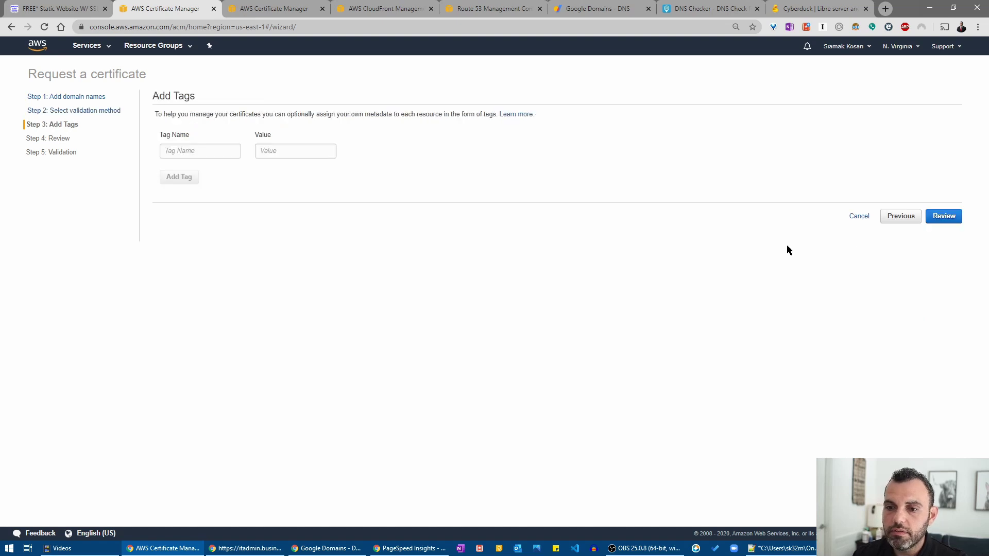
Tag the certificate with the name website and the value airfryfood, and confirm the request
click(200, 150)
text(websit)
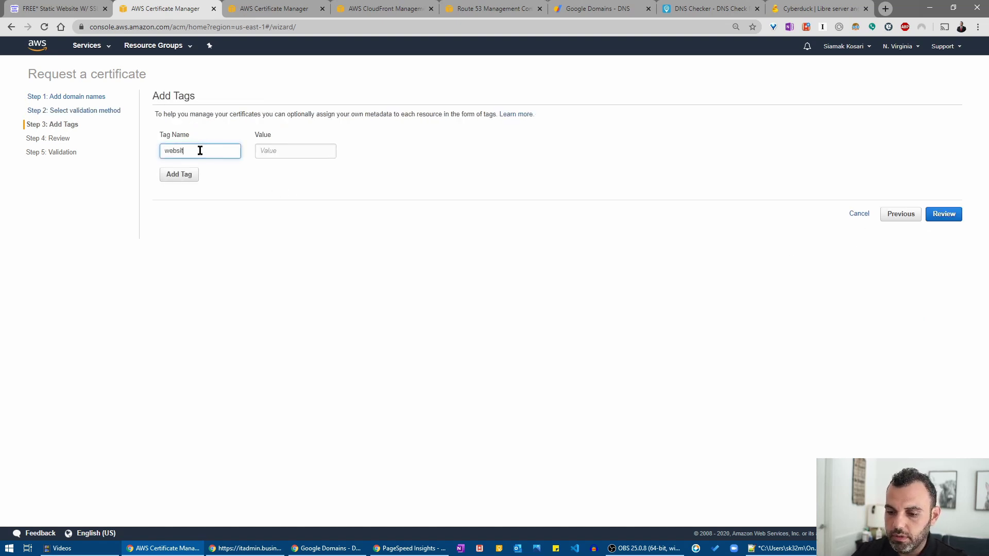
text(e)
key(Tab)
text(airf)
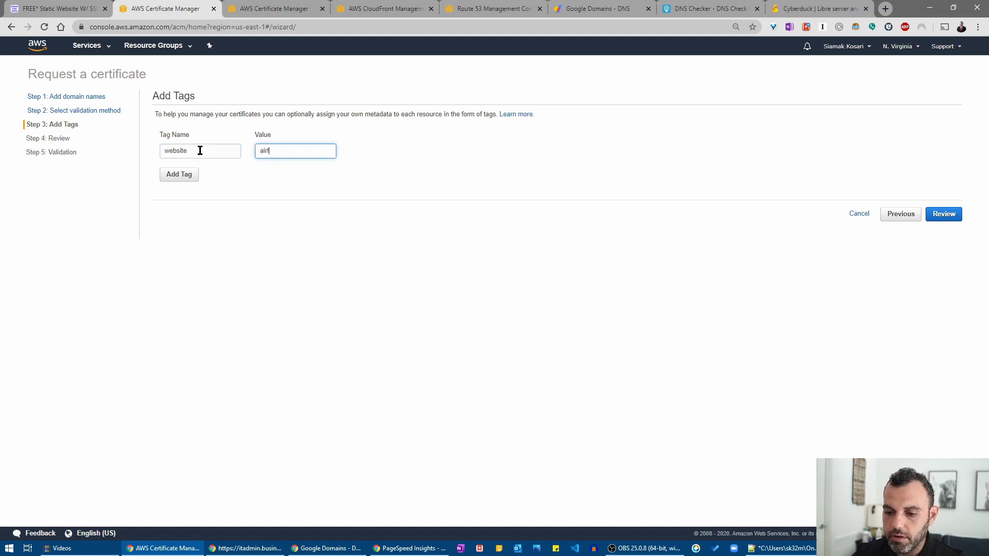
text(ryfoo)
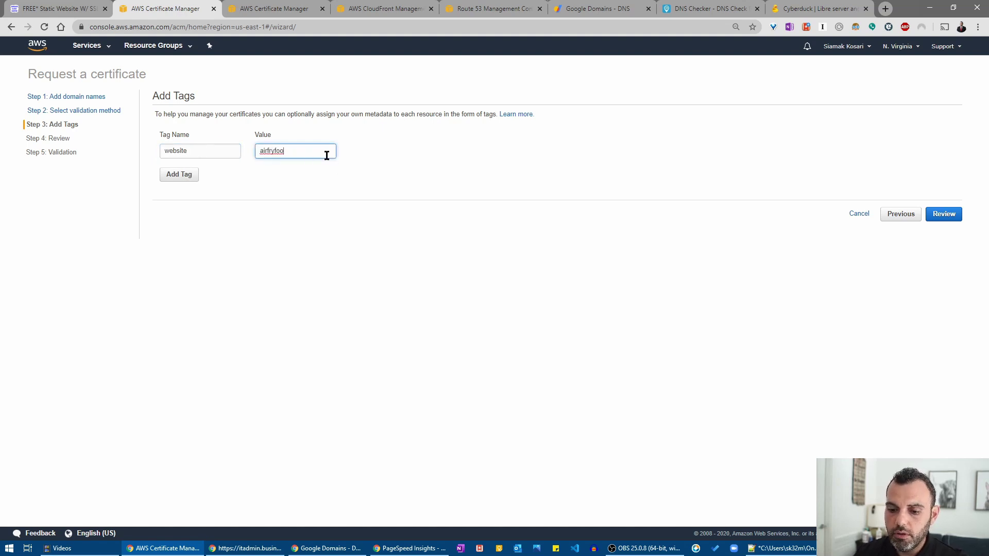
text(d)
click(944, 215)
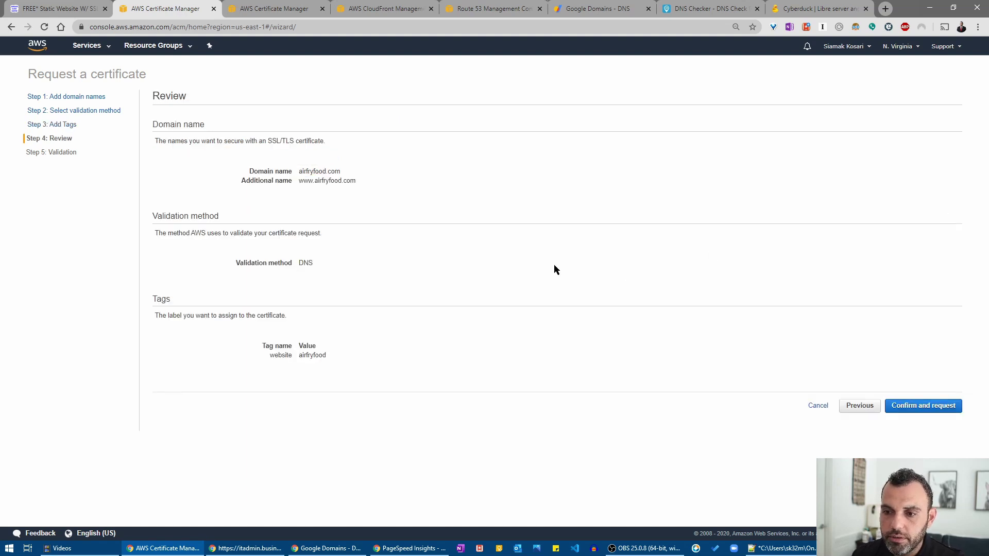
click(918, 407)
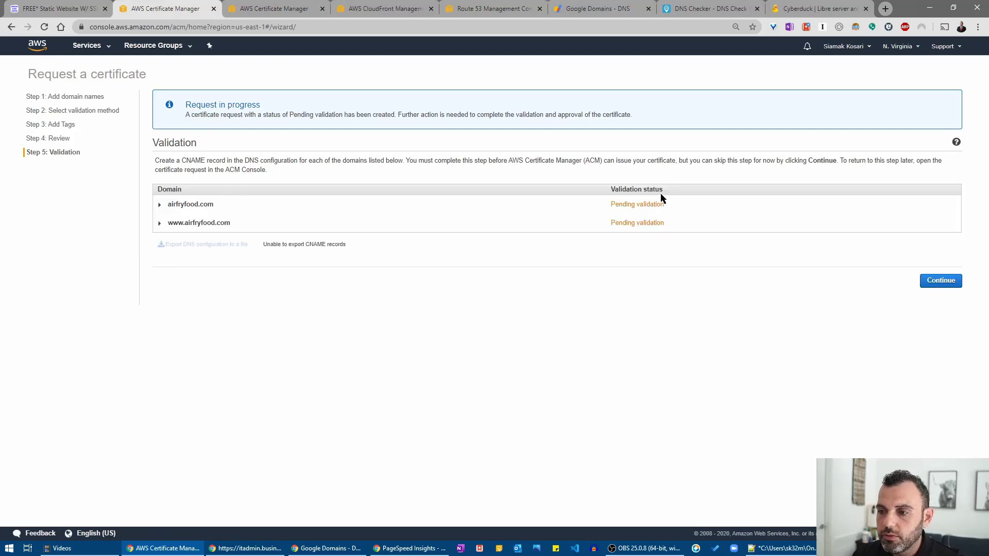
Expand the validation details of both domains and copy the CNAME record name for airfryfood.com
click(161, 204)
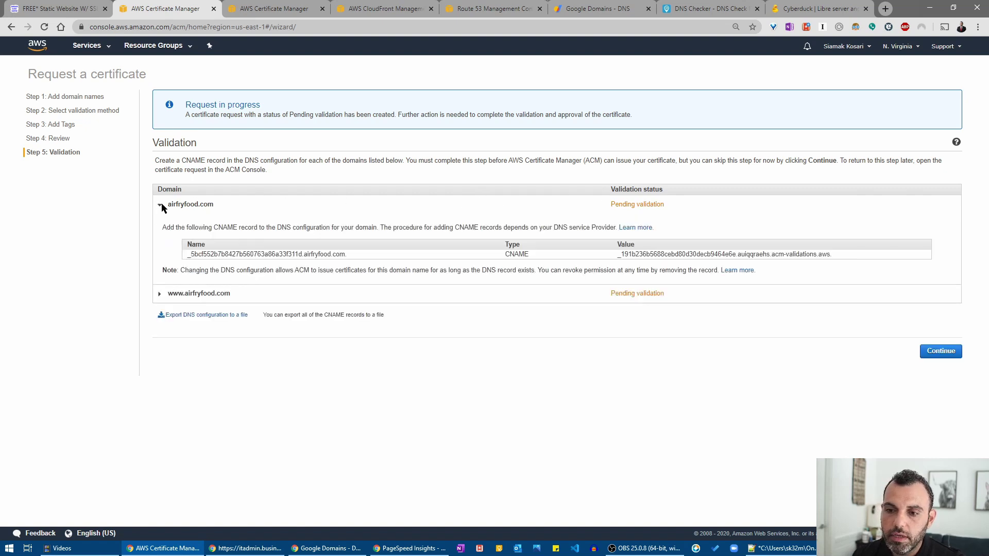
click(158, 294)
click(298, 253)
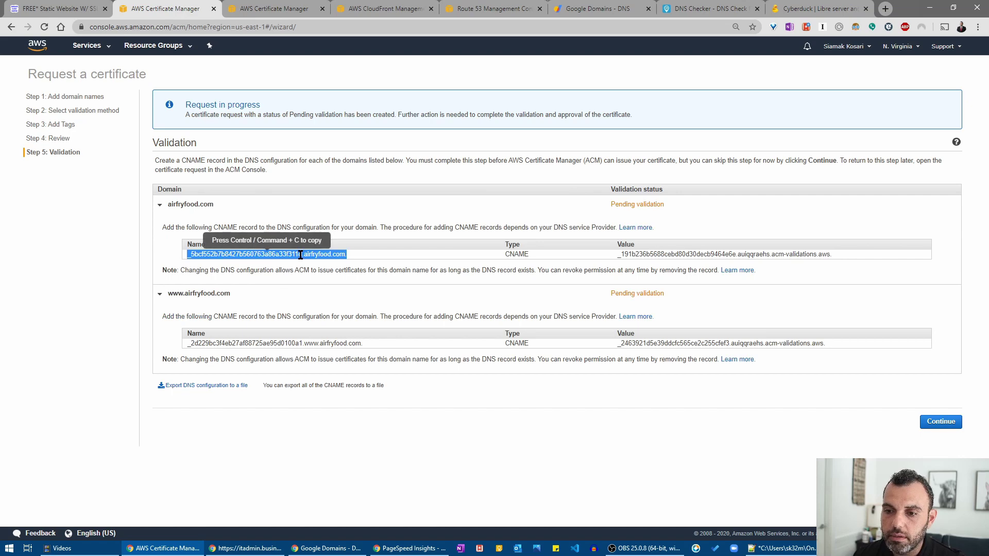
right_click(301, 255)
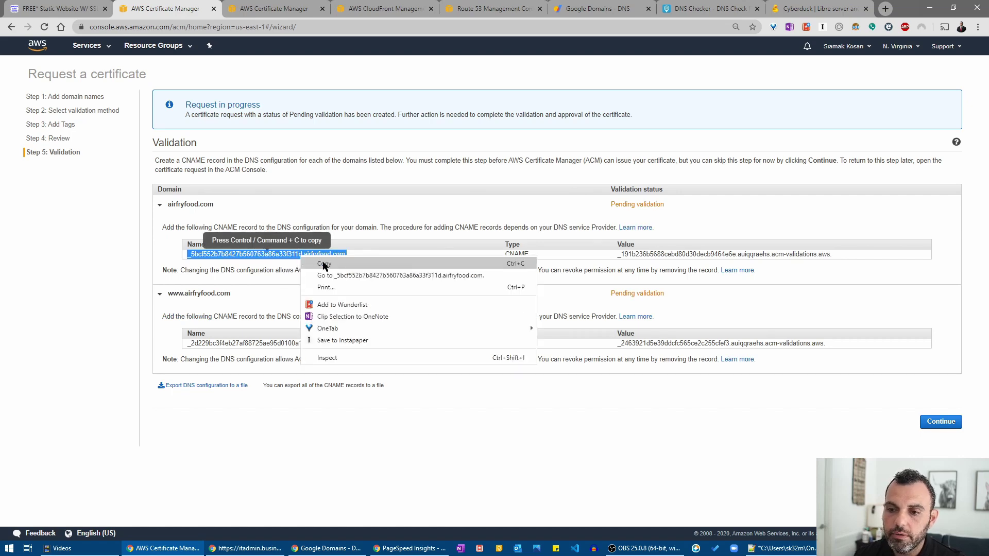
click(323, 265)
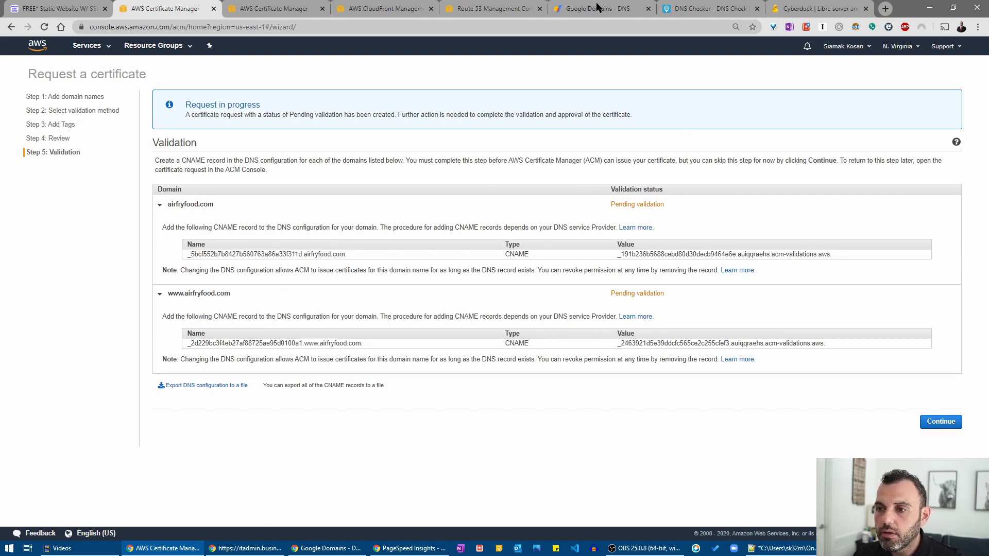
Switch to the Google Domains DNS page and paste the copied name into a new custom resource record
click(597, 7)
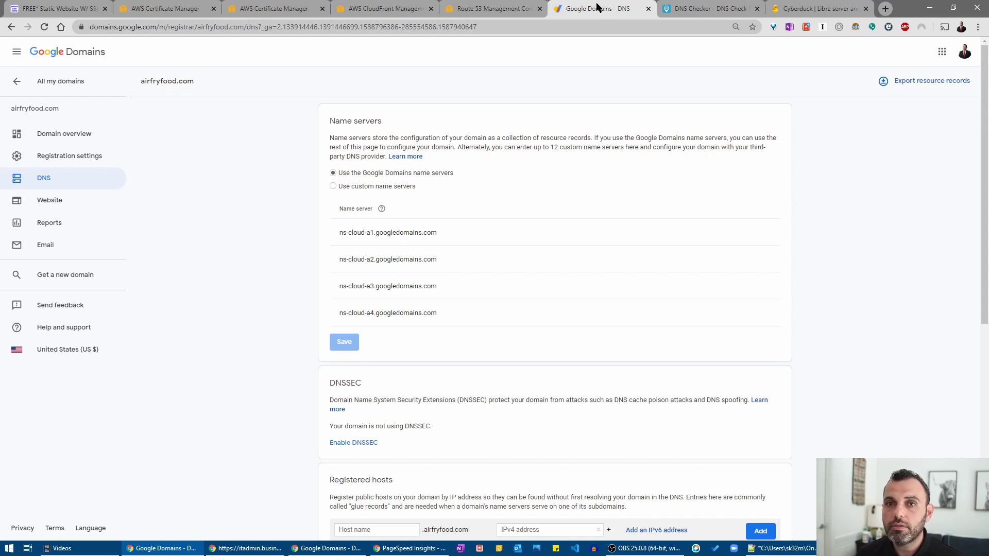
scroll(530, 273, down, 7)
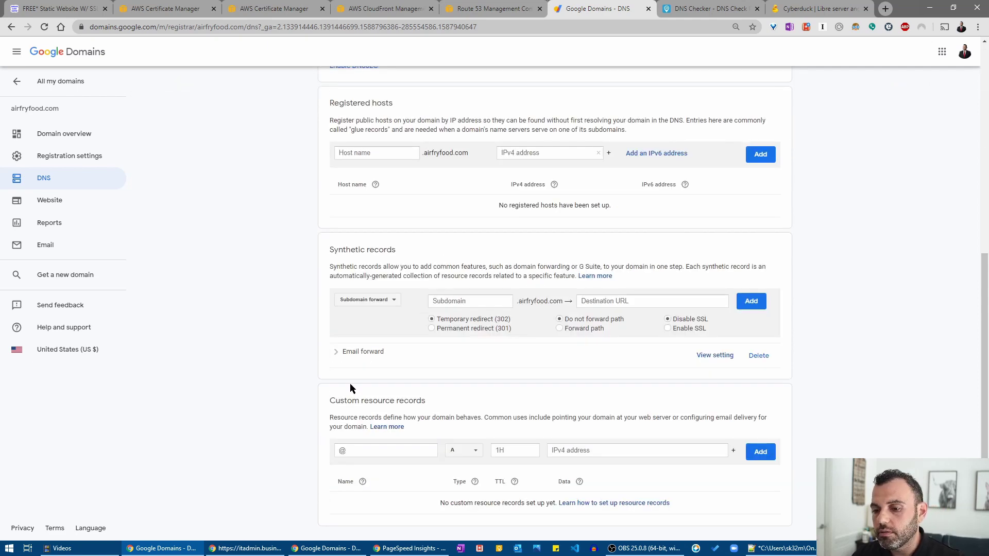
click(378, 450)
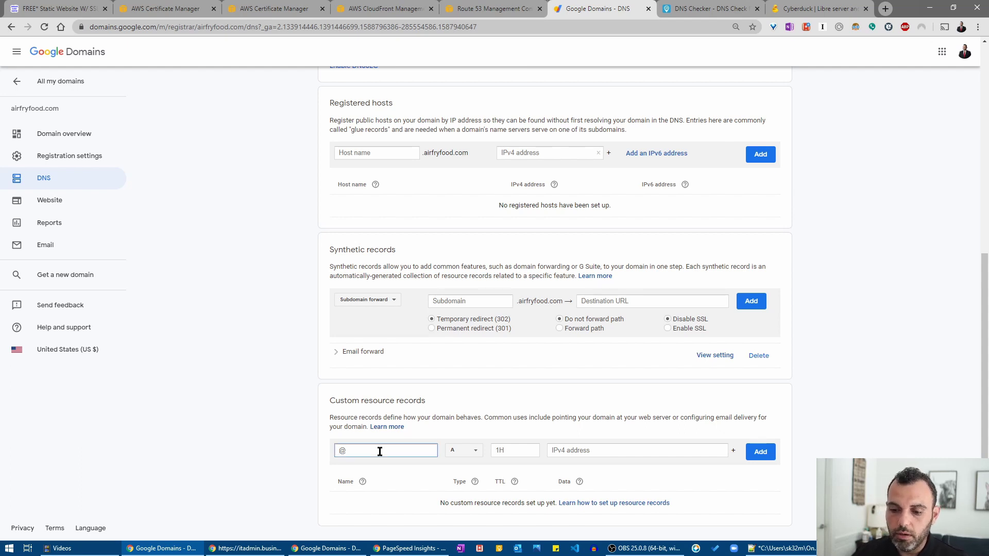
key(ctrl+v)
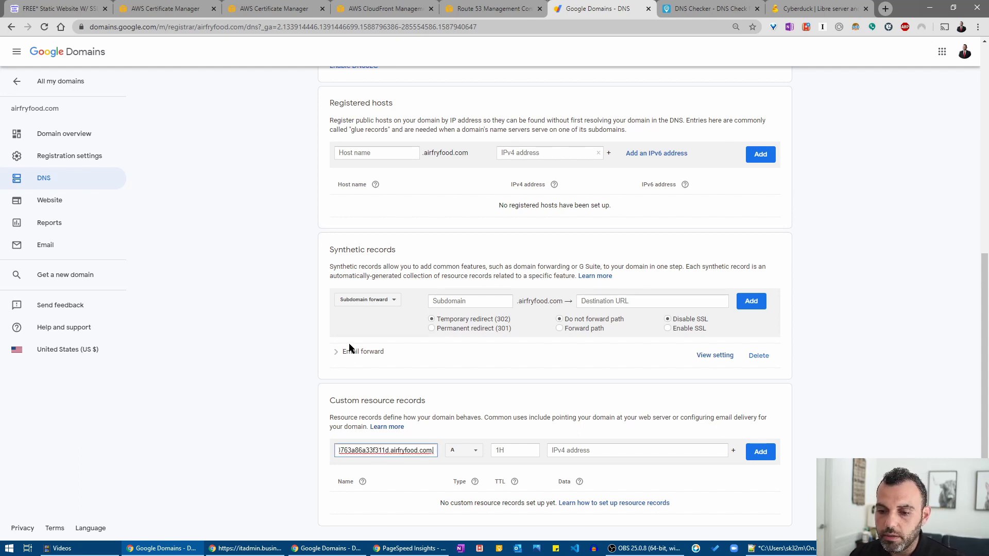
key(ctrl+Tab)
key(ctrl+Tab)
key(ctrl+Tab)
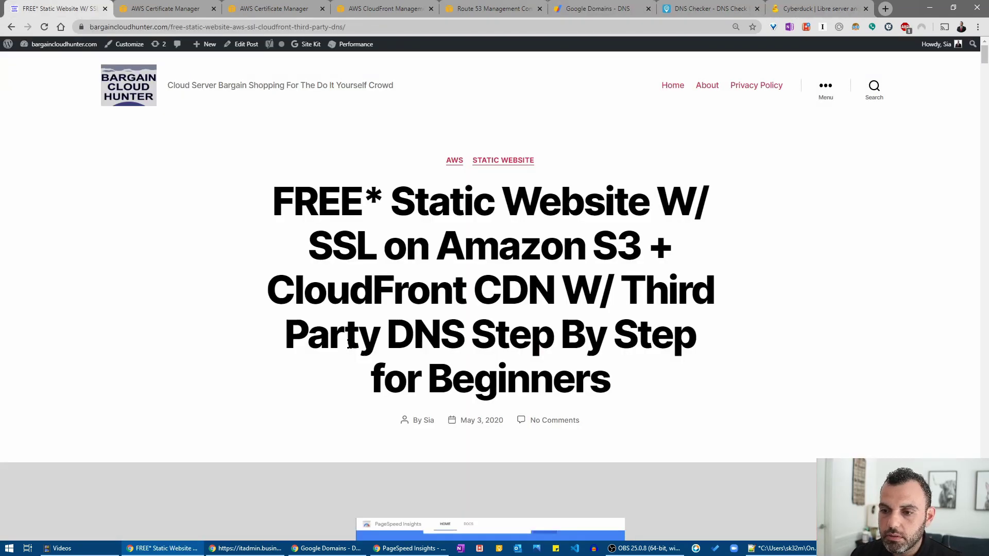
key(ctrl+Tab)
click(390, 316)
click(639, 345)
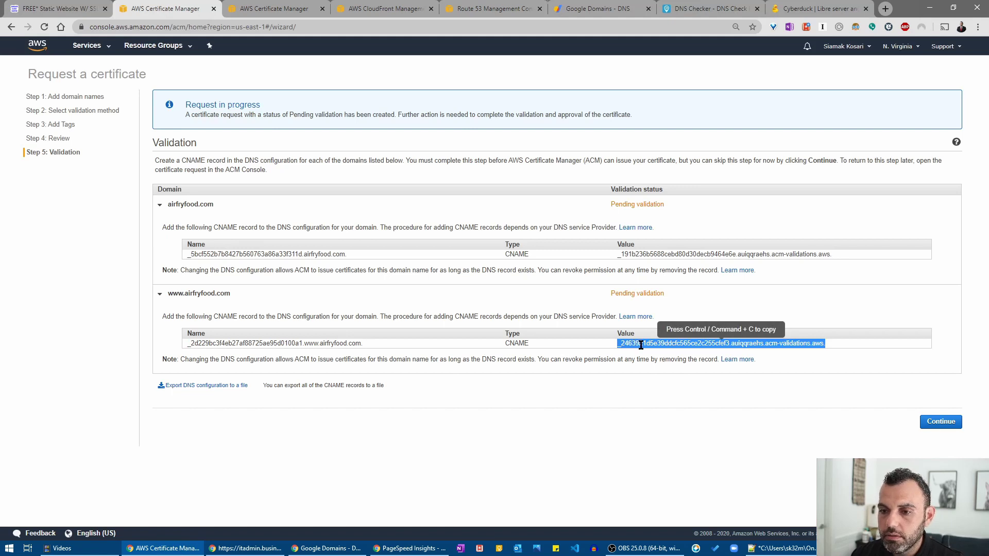
key(ctrl+c)
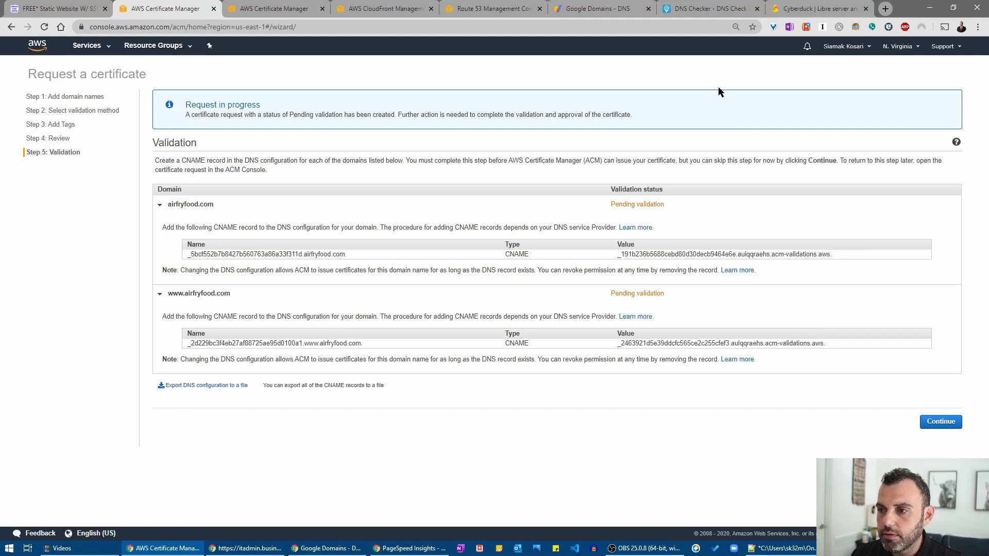
Go back to Google Domains and check the end of the name entered for the custom resource record
click(590, 7)
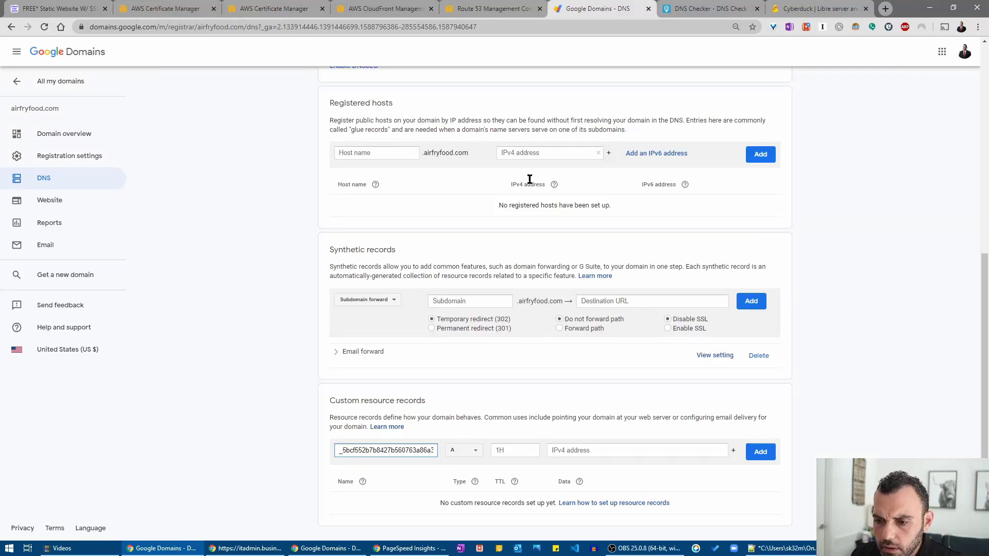
click(405, 448)
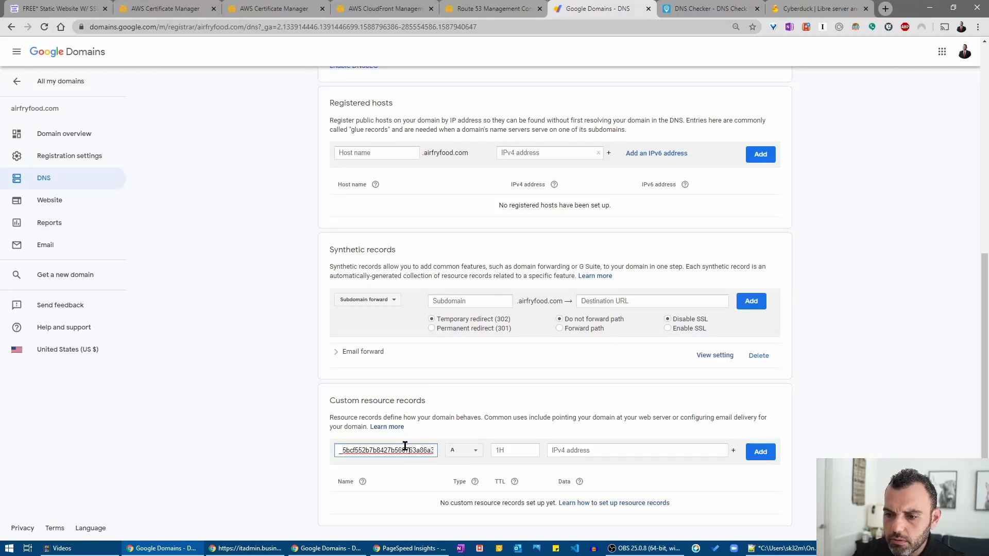
key(Right)
key(Right)
key(Right)
key(Right)
key(Right)
key(Right)
key(Right)
key(Right)
key(Right)
key(Right)
key(Right)
key(Right)
key(Right)
key(Right)
key(Right)
key(Right)
key(Right)
key(Right)
key(Right)
key(Right)
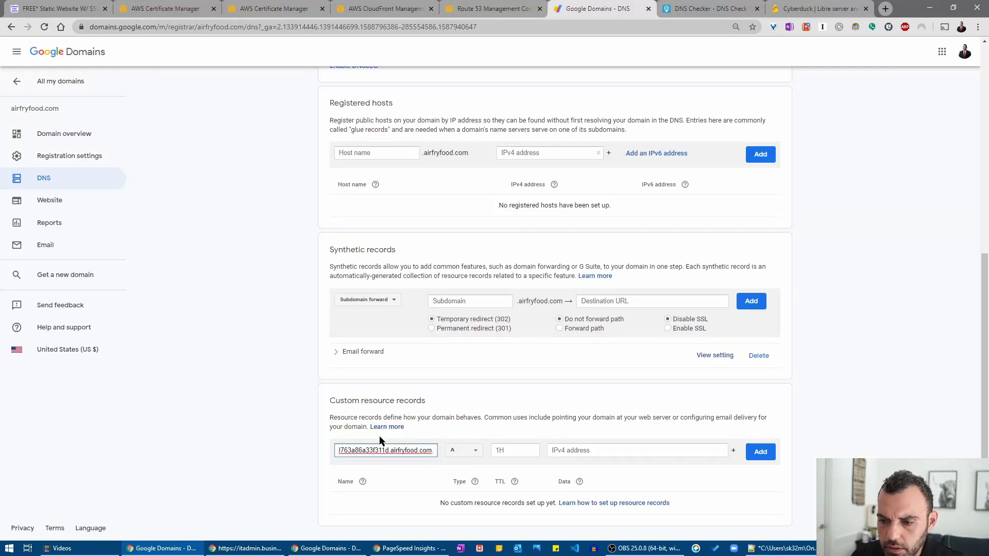
Return to AWS Certificate Manager and copy the CNAME value of the airfryfood.com validation record
click(170, 8)
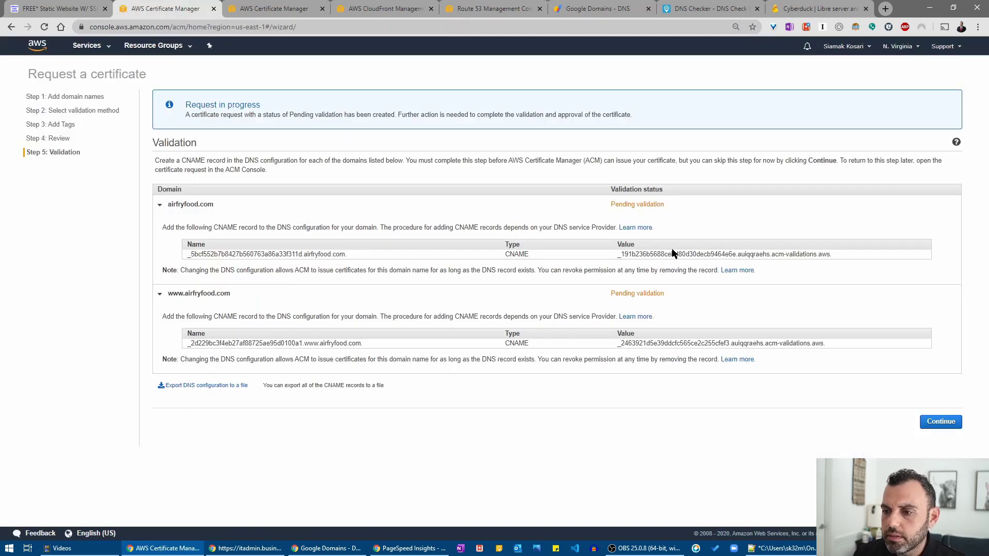
click(703, 257)
right_click(708, 257)
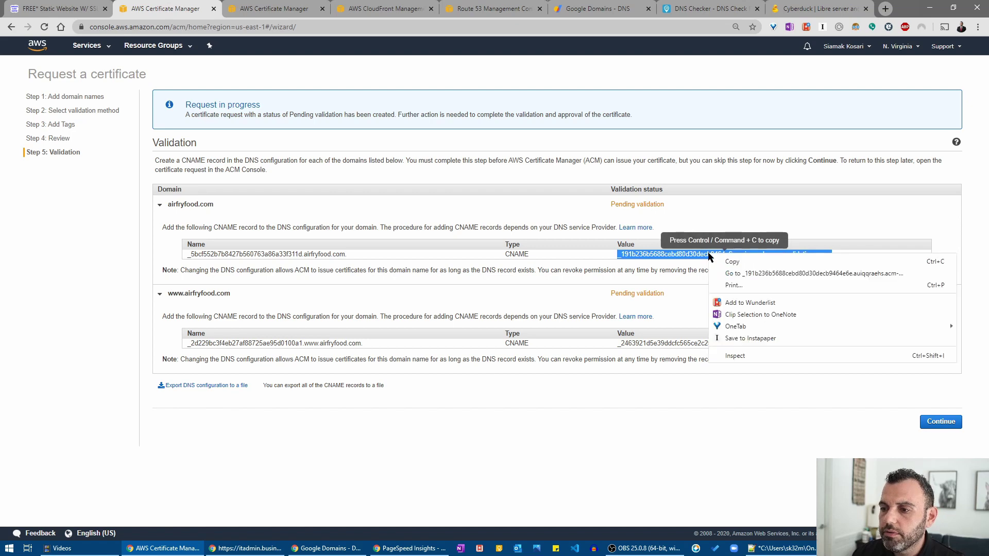
click(725, 262)
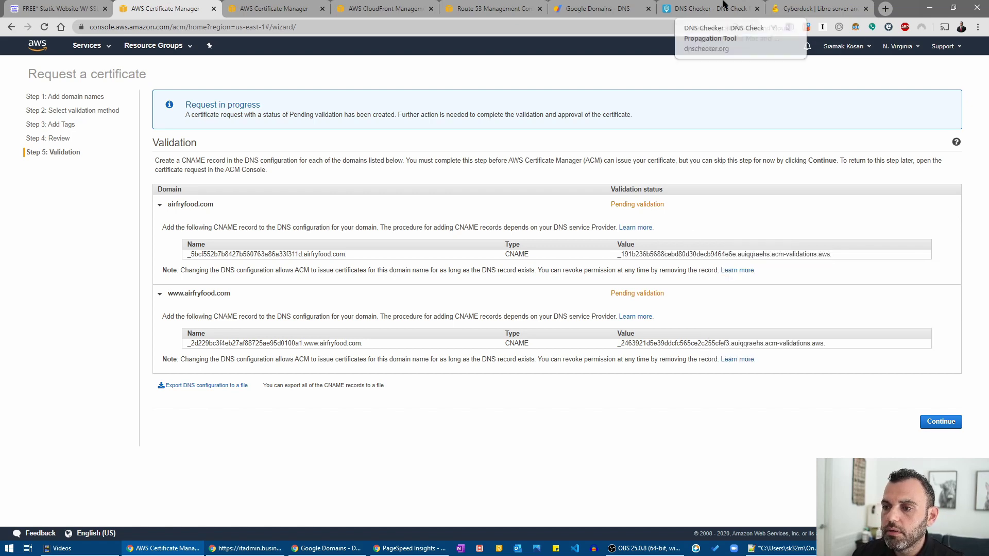
In Google Domains, paste the copied value as the custom resource record's data and set its type to CNAME
click(602, 6)
right_click(581, 448)
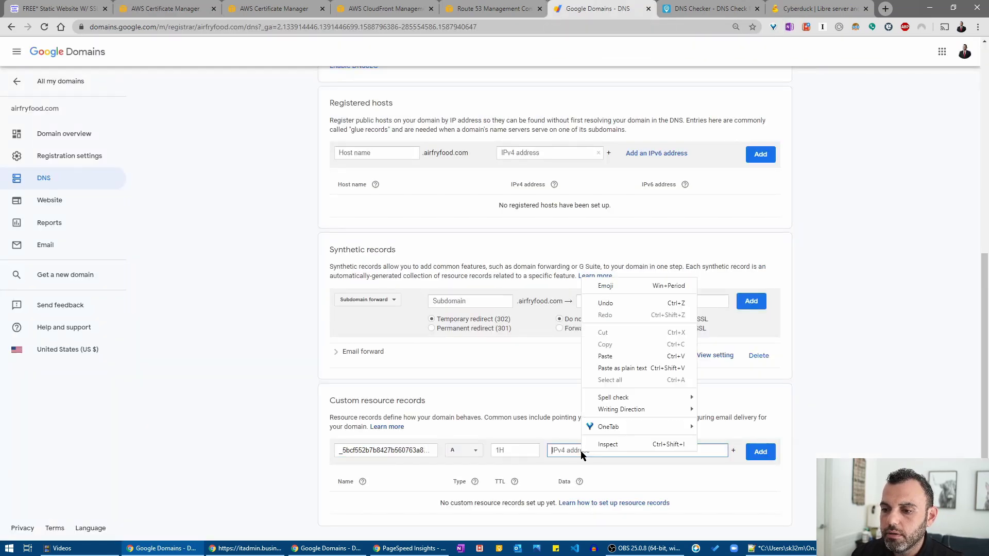
click(620, 356)
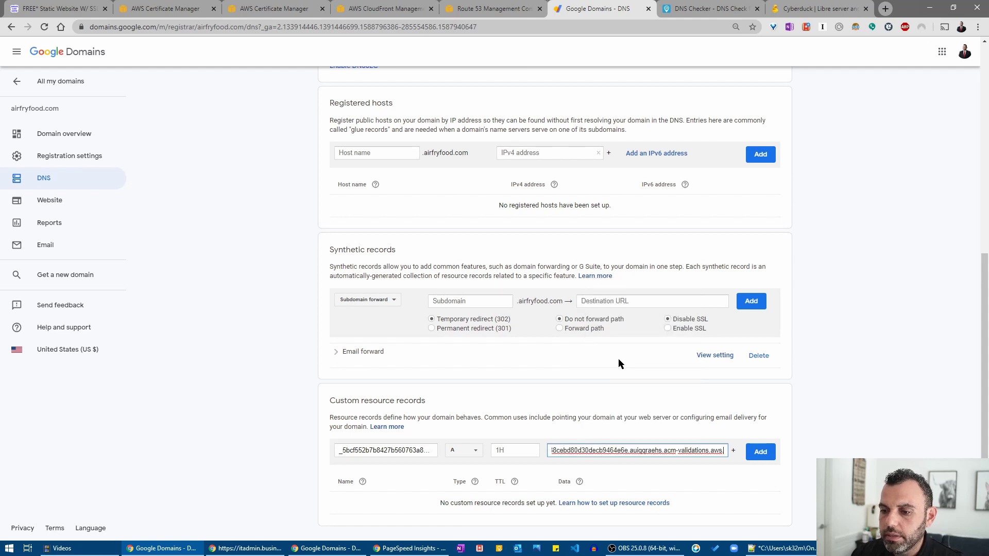
click(464, 450)
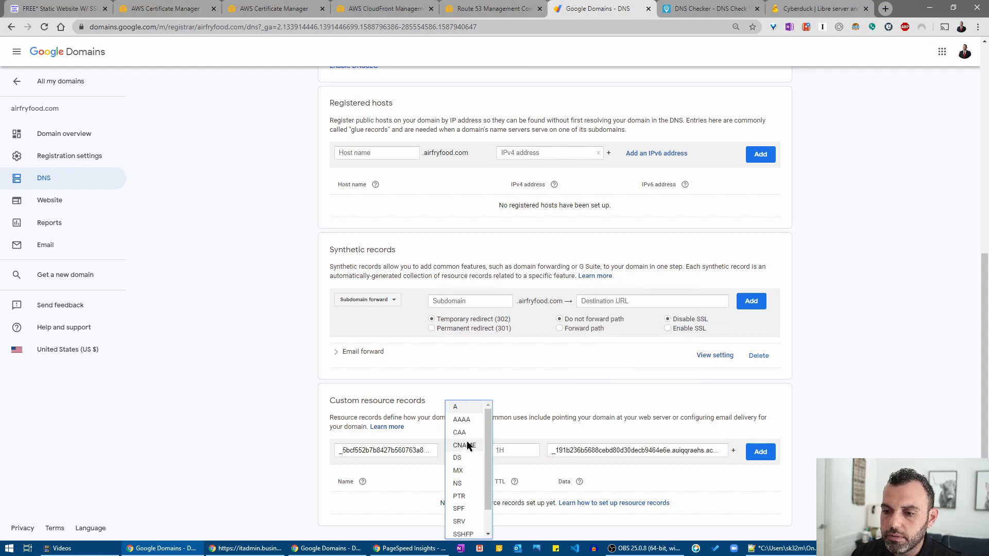
click(465, 446)
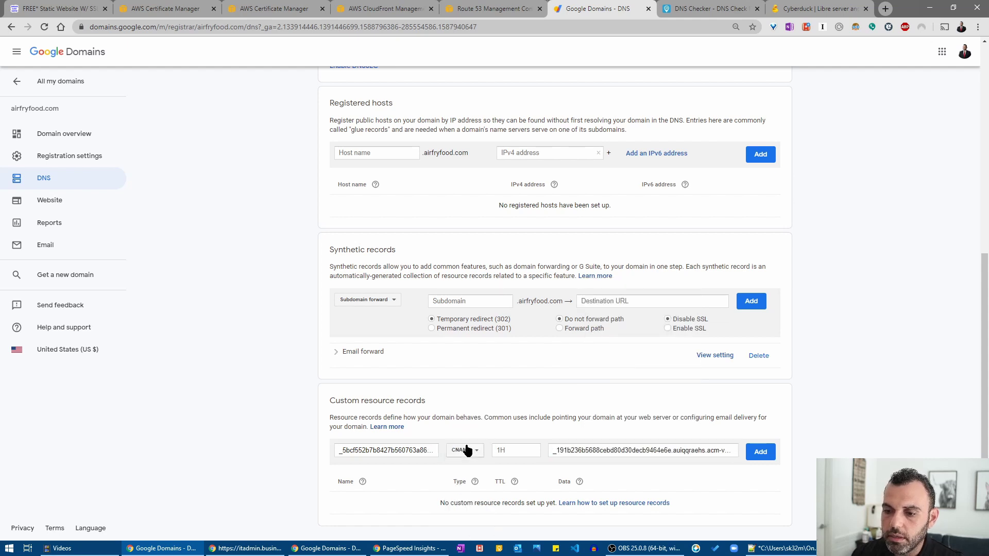
click(768, 455)
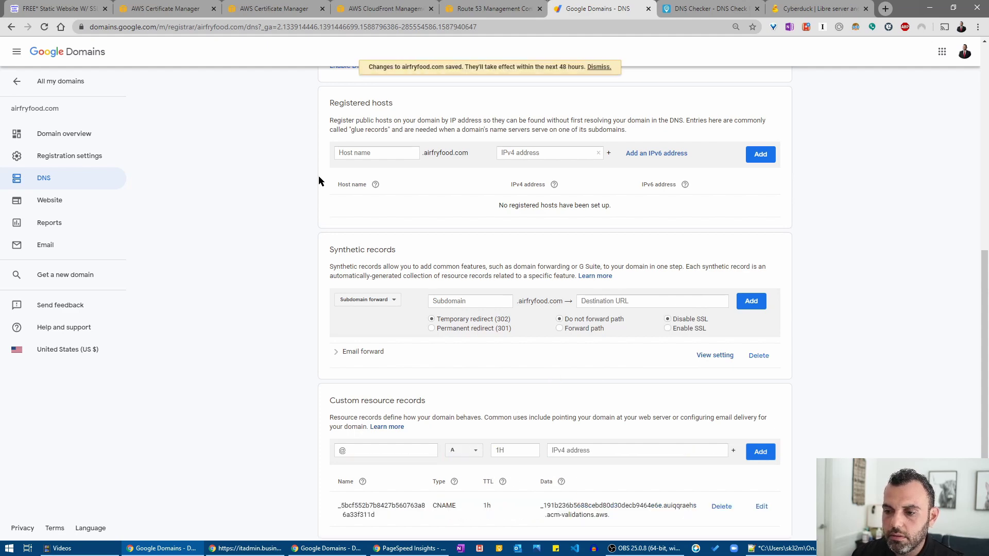
click(162, 9)
click(248, 343)
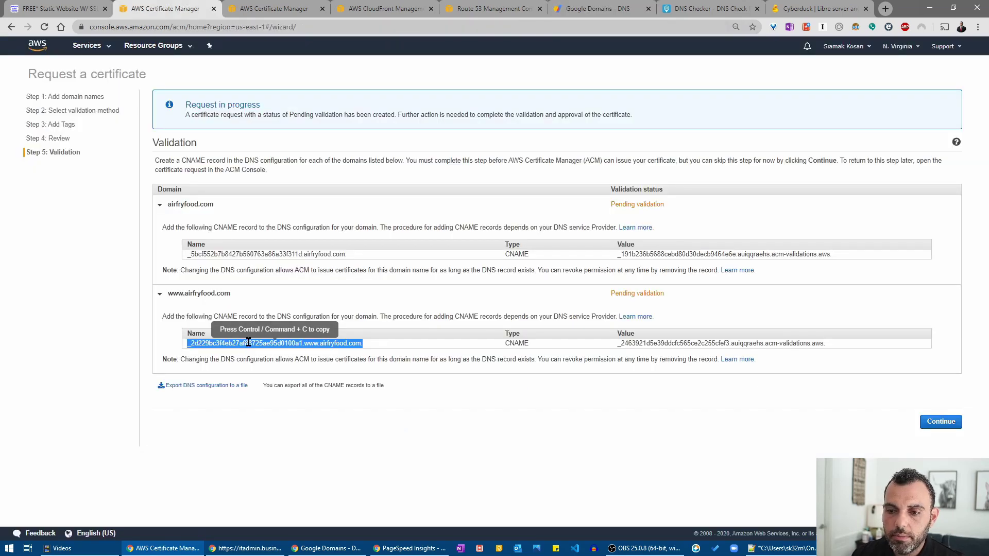
right_click(247, 341)
click(271, 350)
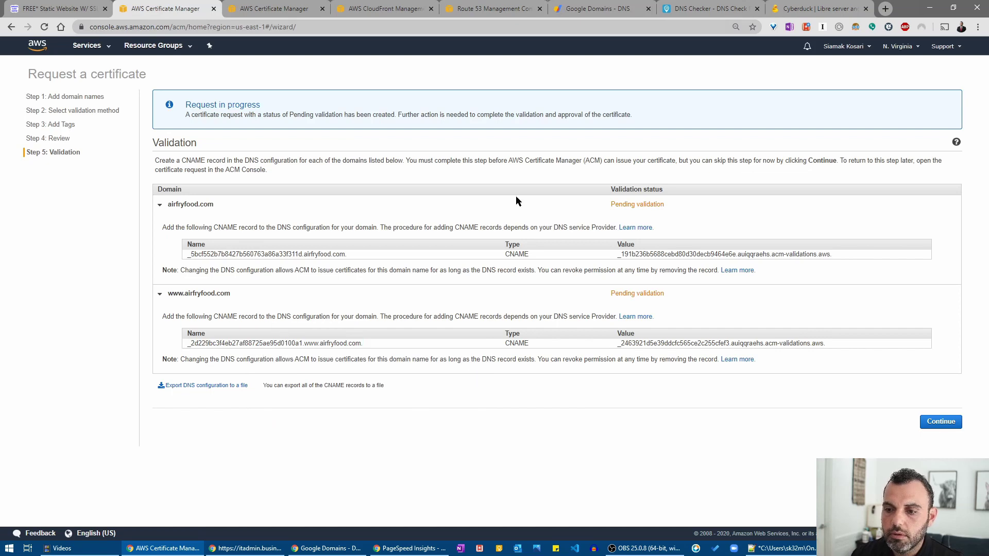
click(822, 5)
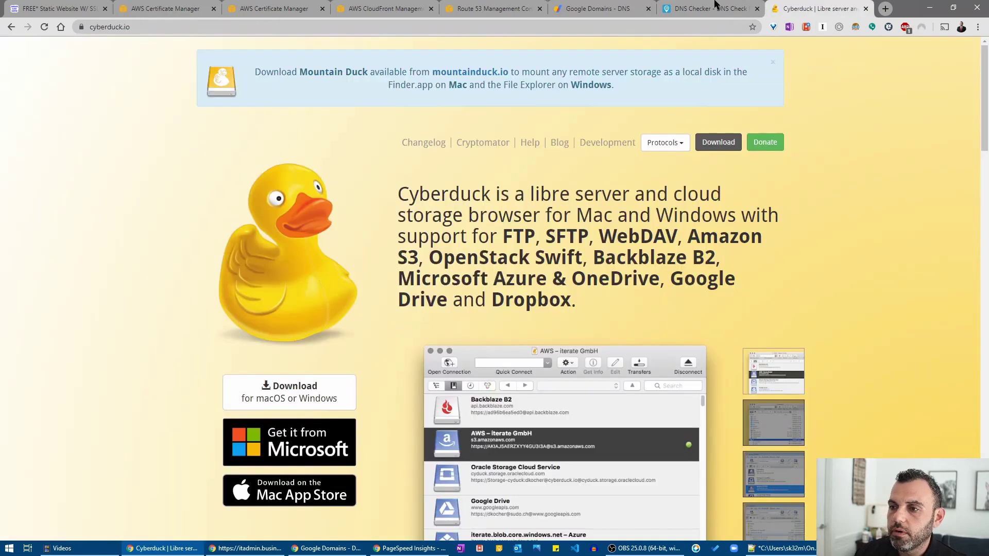
click(601, 7)
click(397, 452)
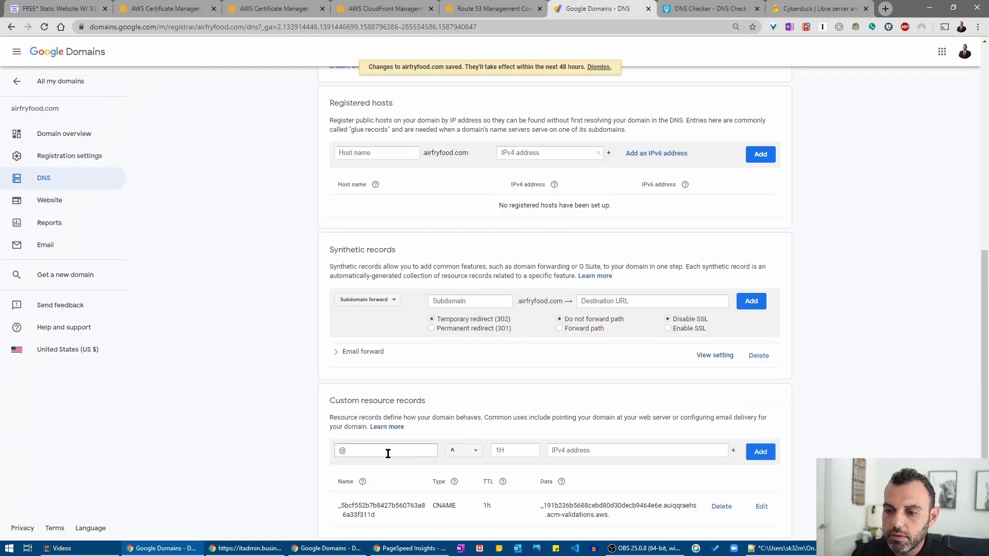
right_click(389, 452)
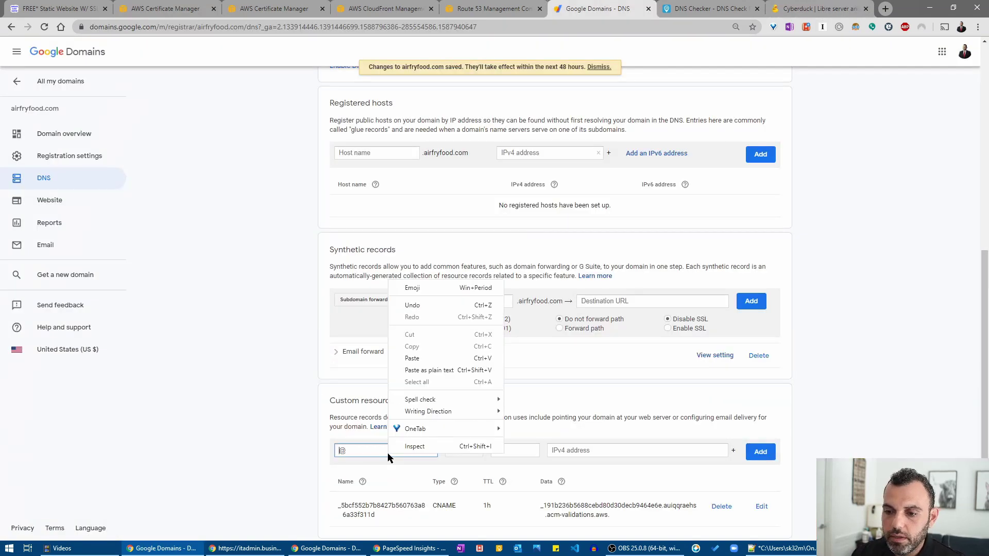
click(412, 358)
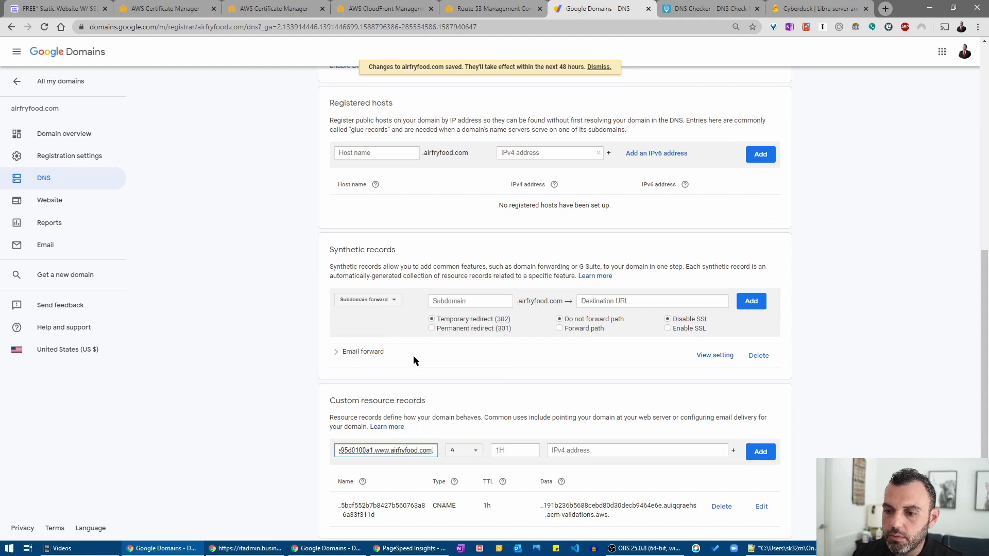
click(167, 8)
click(670, 342)
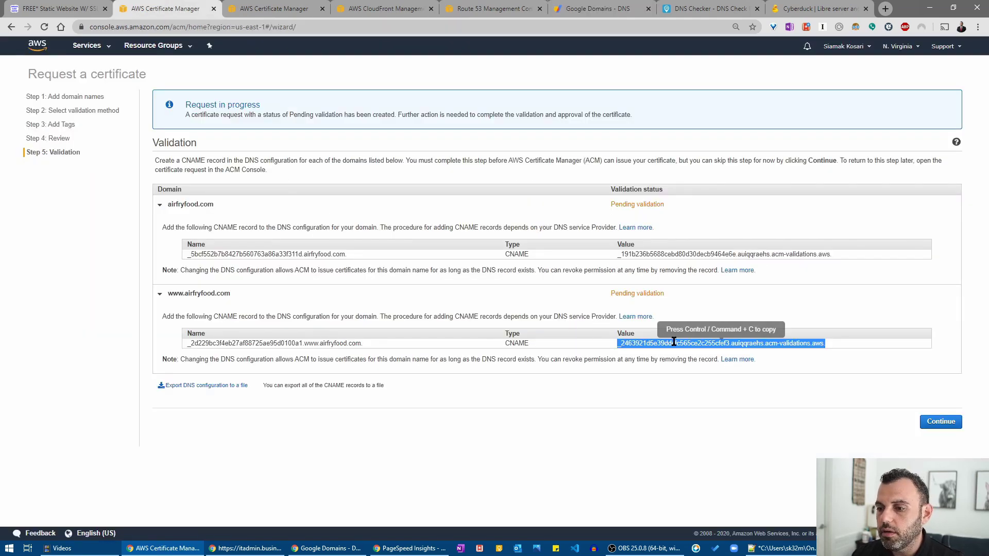
right_click(674, 344)
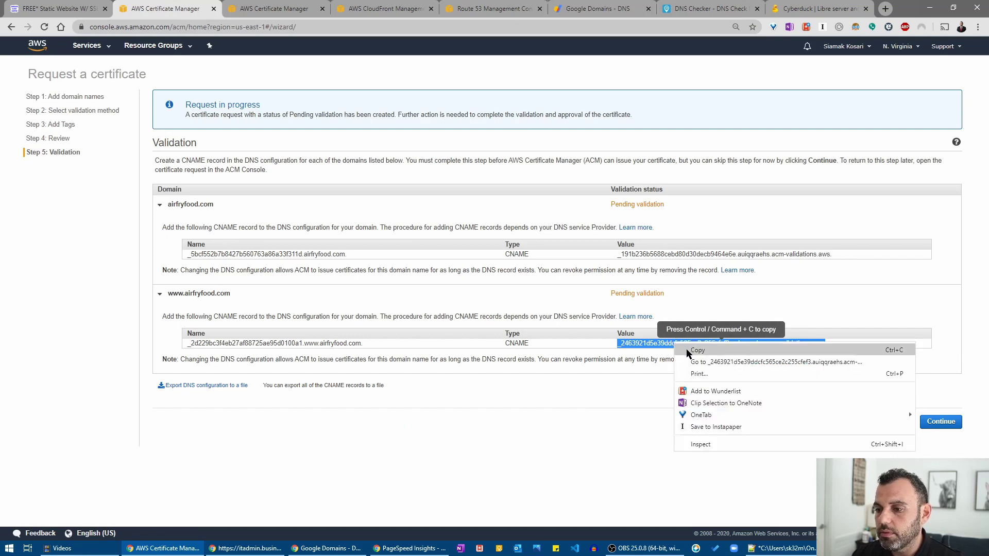
click(697, 350)
In Google Domains, paste the copied value as the new custom resource record's data and try to add the record with type A
click(580, 4)
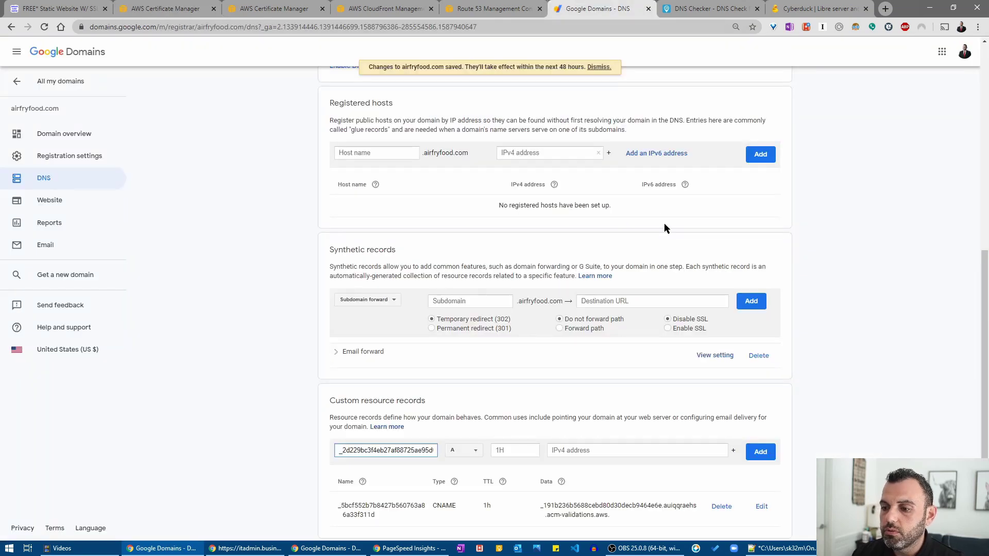
click(592, 451)
right_click(589, 449)
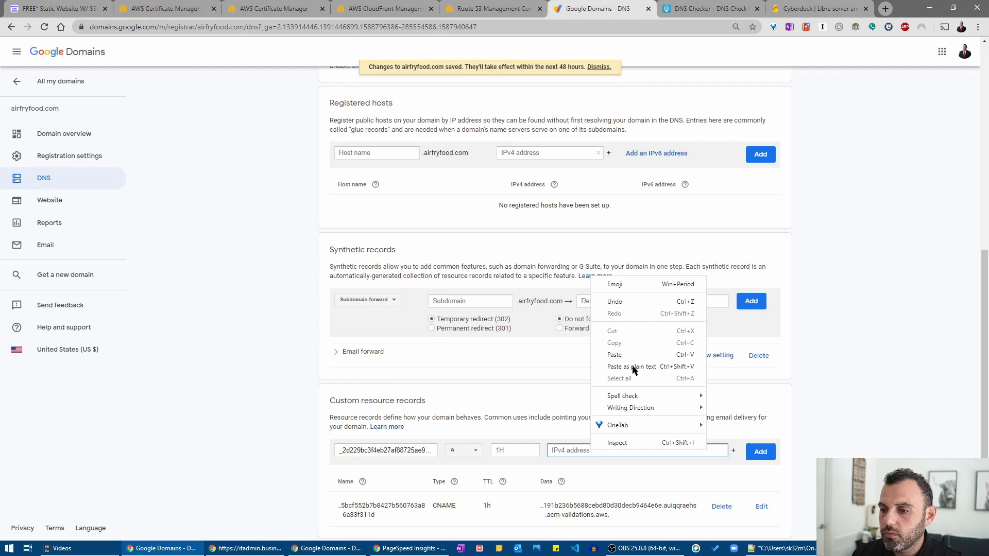
click(615, 354)
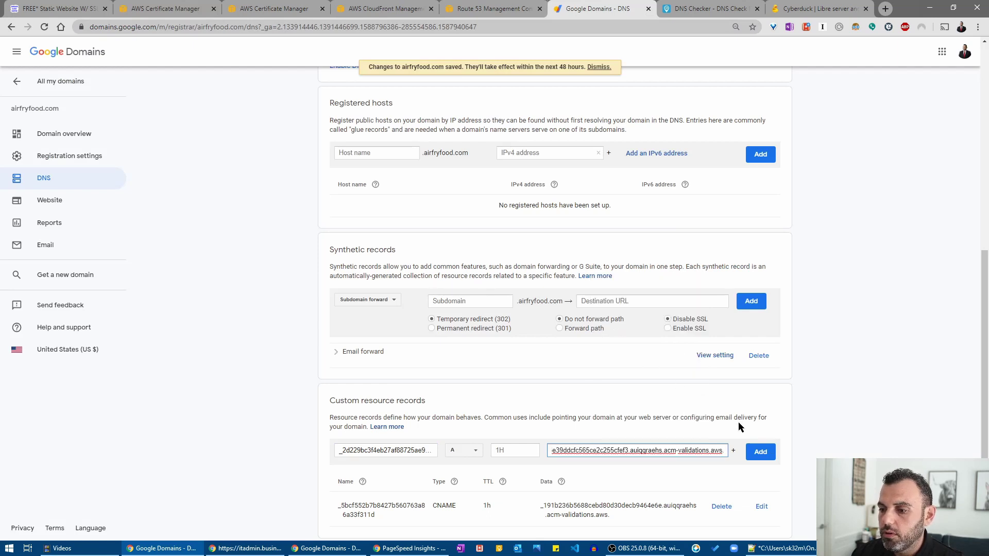
click(763, 452)
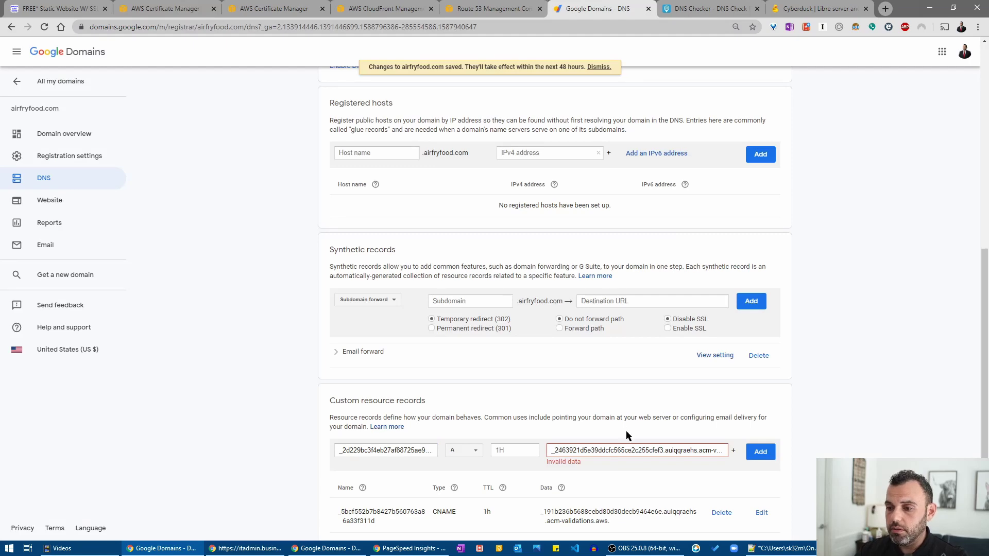
click(637, 449)
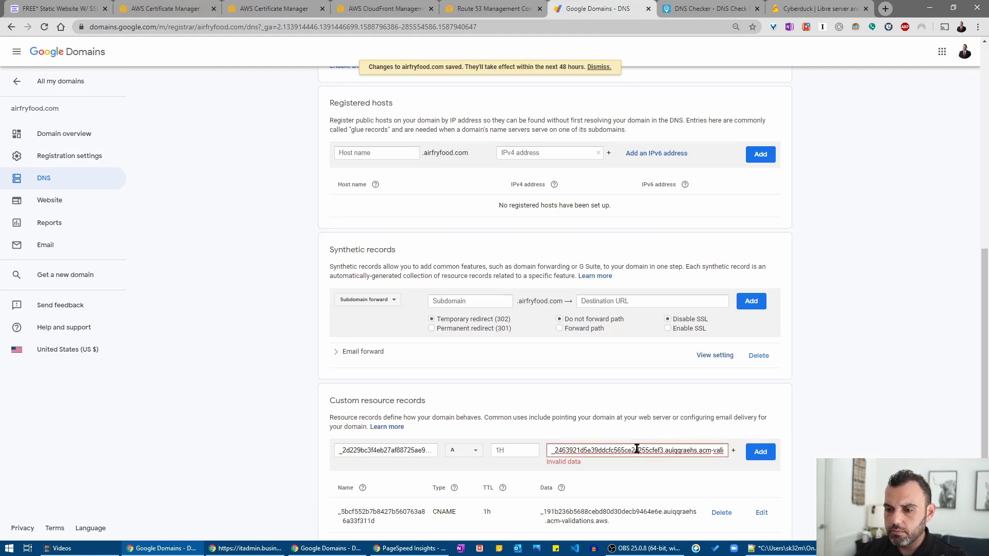
click(176, 7)
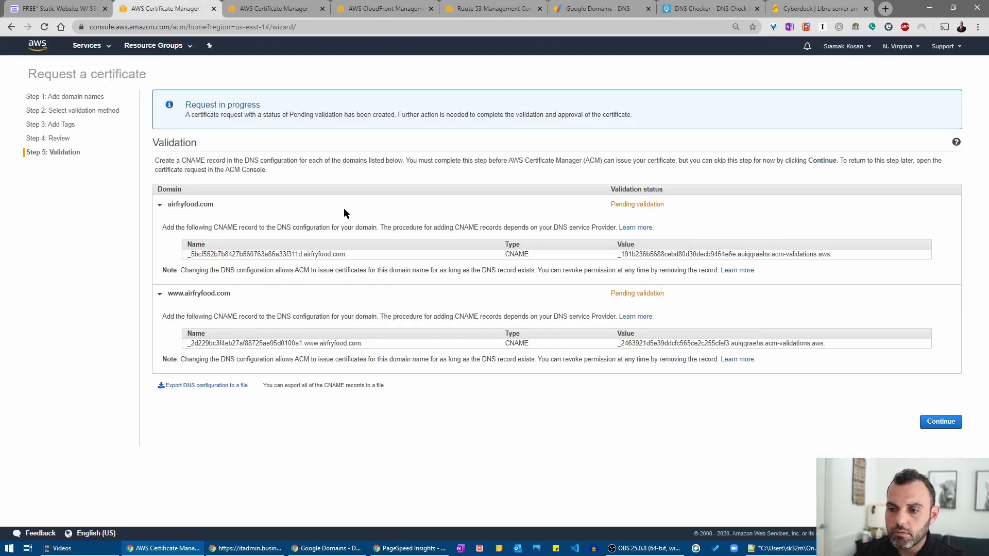
click(652, 343)
right_click(655, 345)
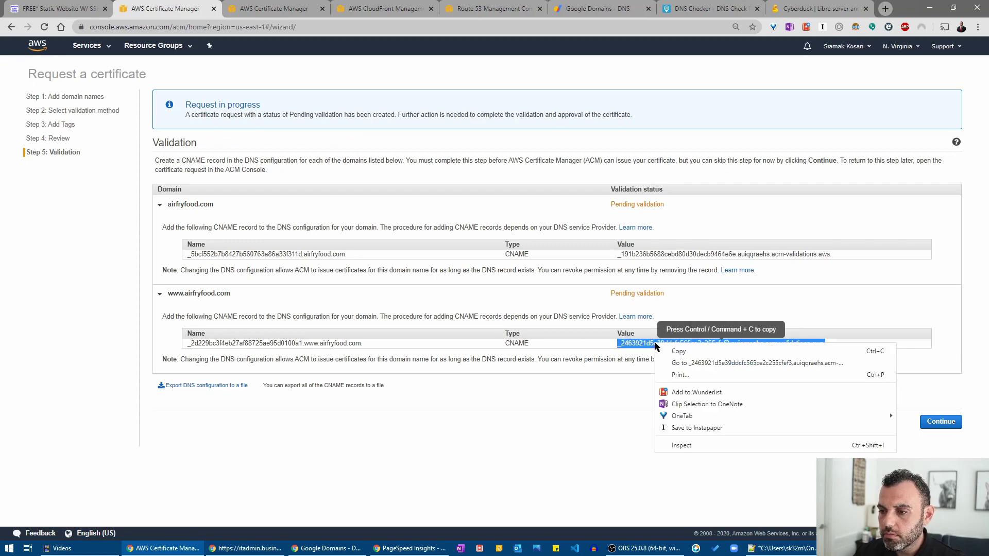
click(669, 351)
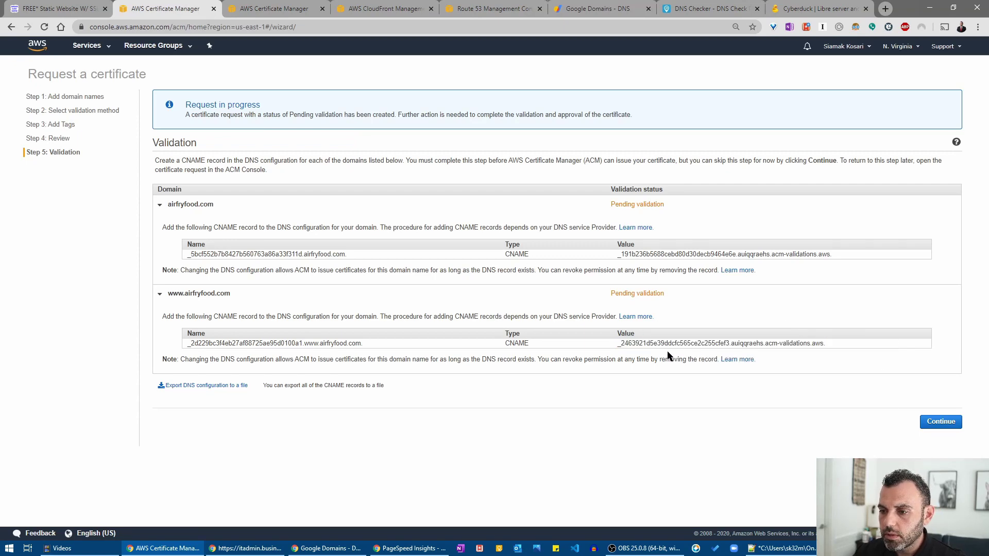
click(566, 6)
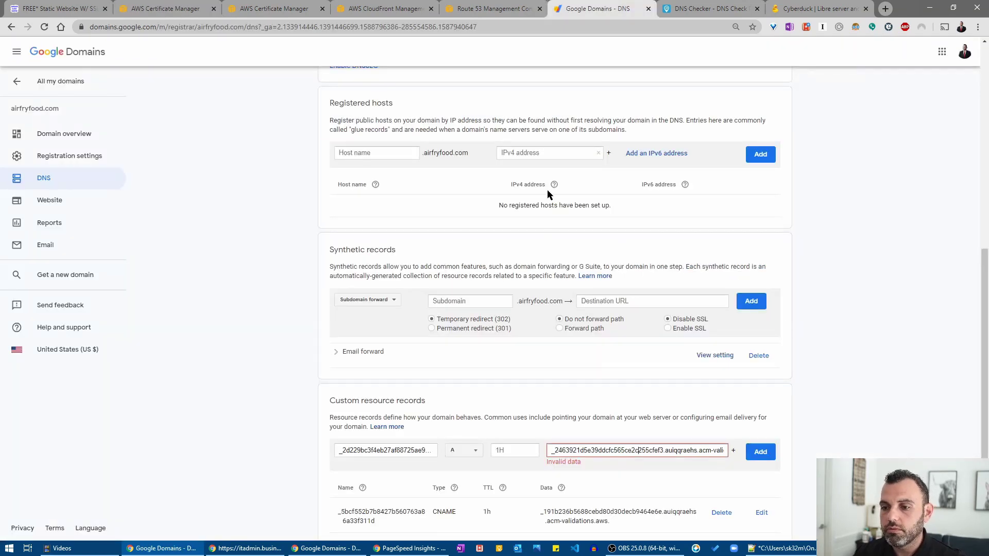
click(472, 452)
click(468, 446)
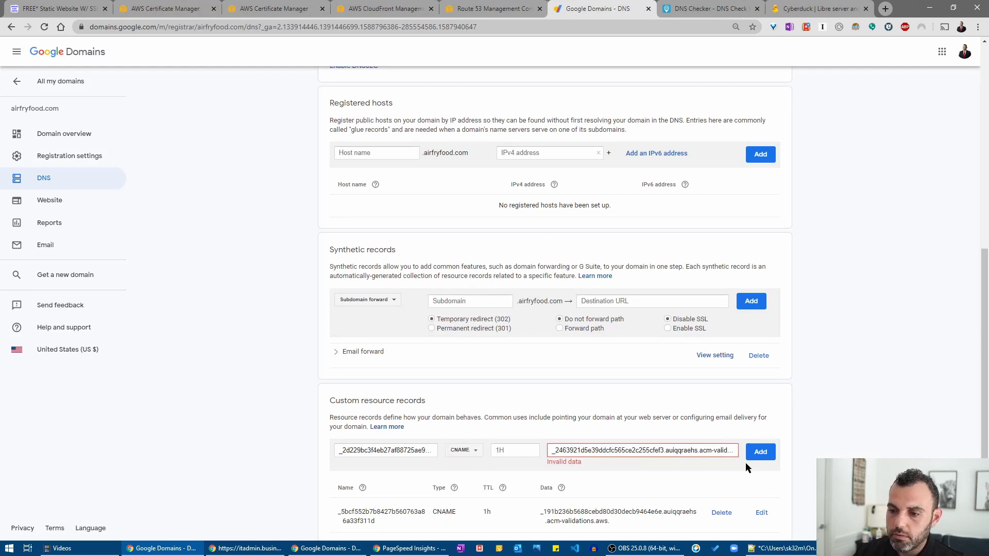
click(765, 453)
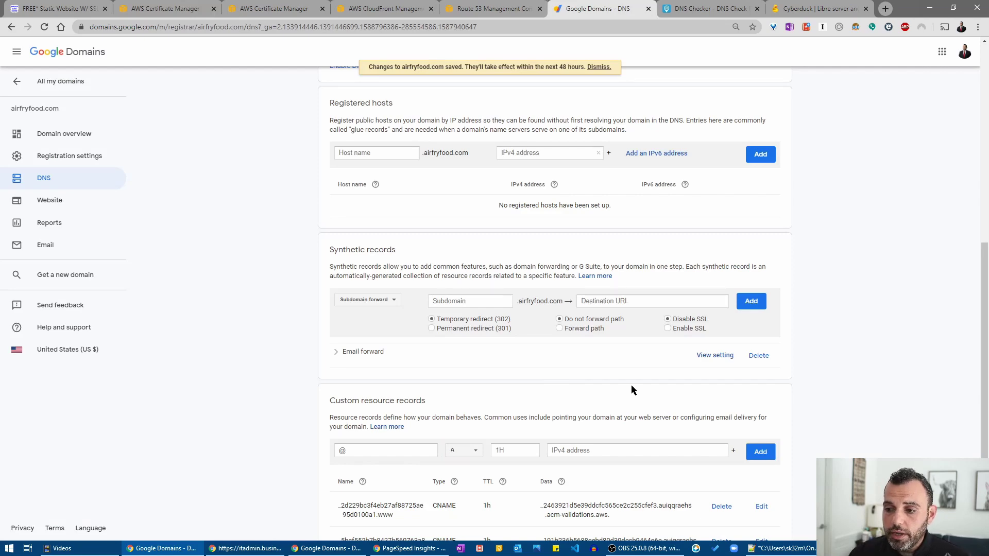
scroll(632, 390, down, 1)
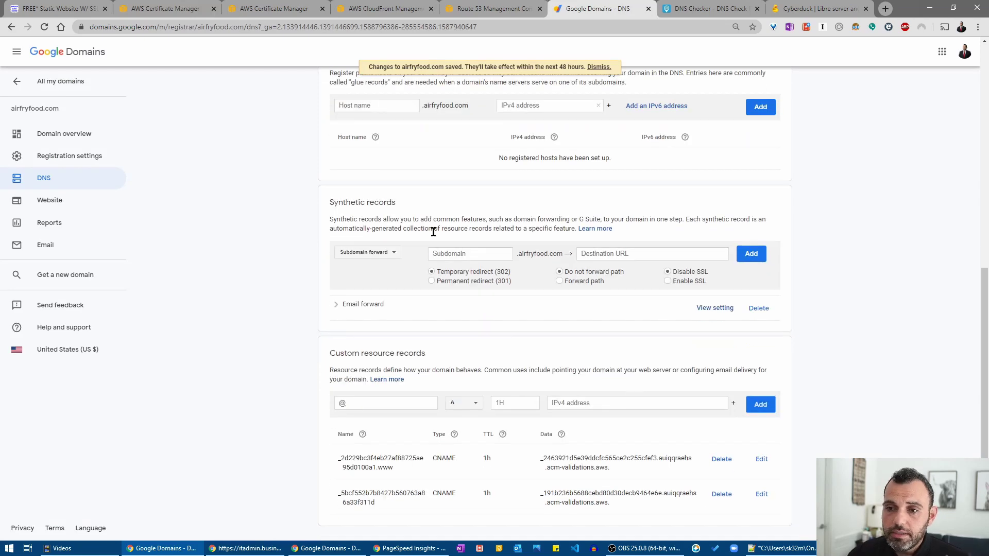
Close the duplicate AWS Certificate Manager page and continue the certificate request to the certificates list
click(223, 7)
click(322, 9)
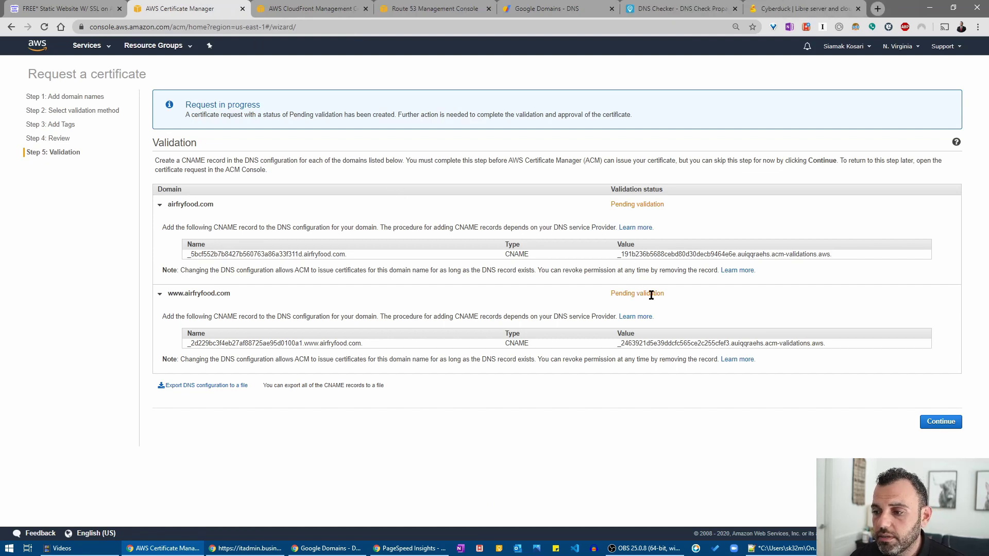
click(941, 422)
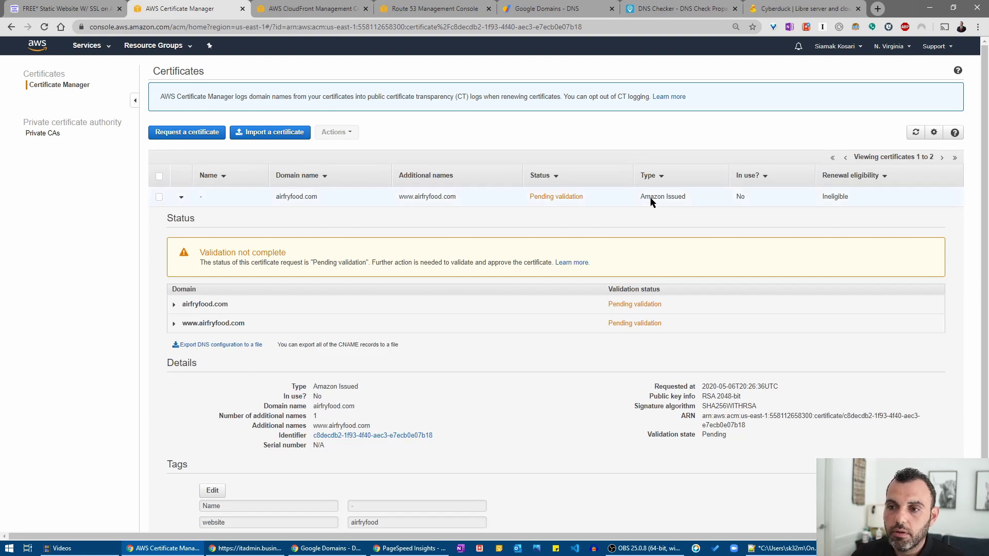
Look at the Route 53 console, and review the static website tutorial article's sections on S3, certificates and CloudFront
click(421, 14)
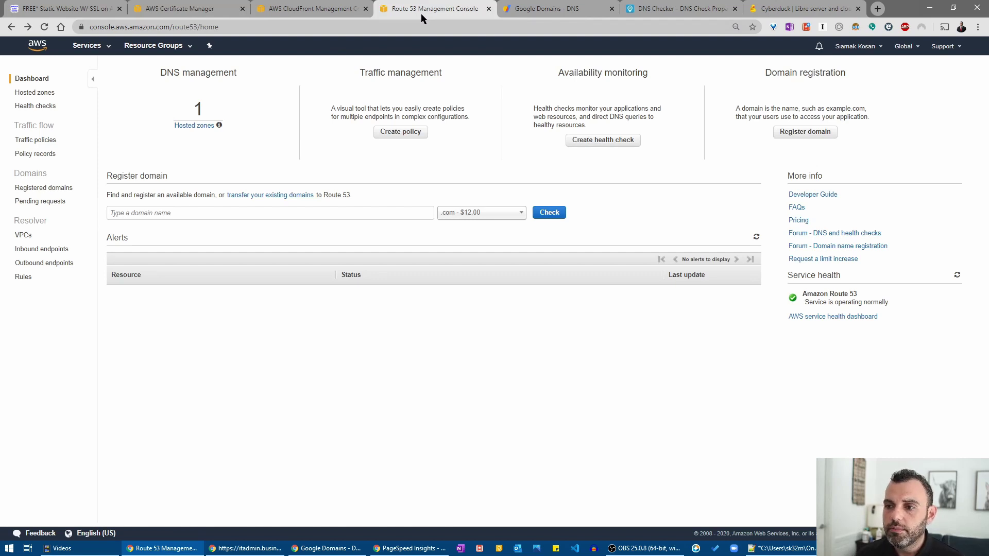
click(69, 5)
scroll(193, 195, down, 2)
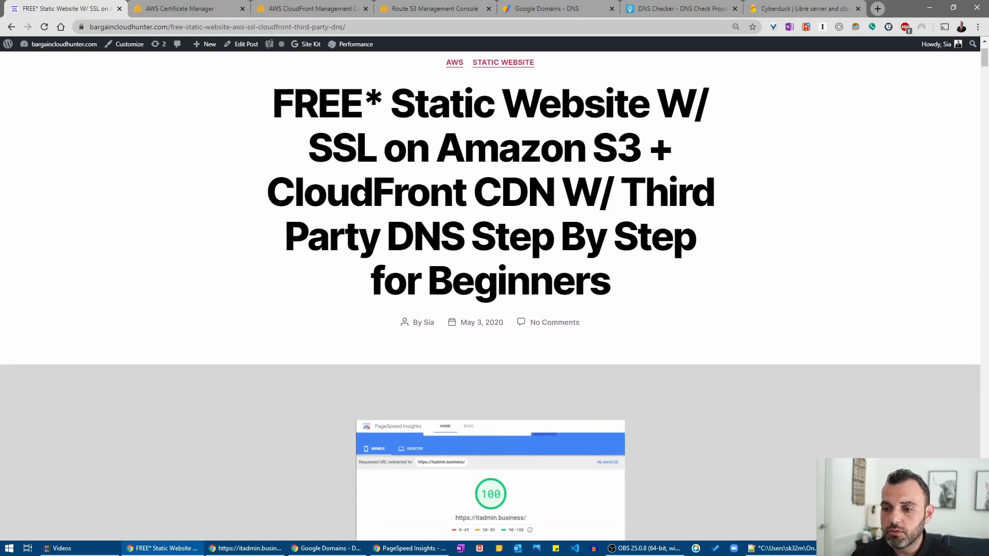
scroll(366, 198, down, 10)
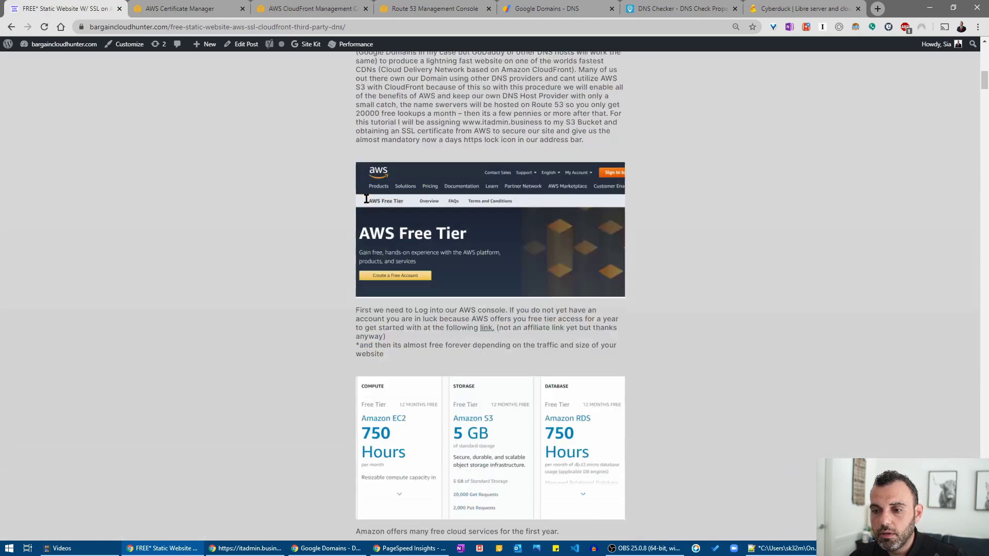
scroll(366, 199, down, 20)
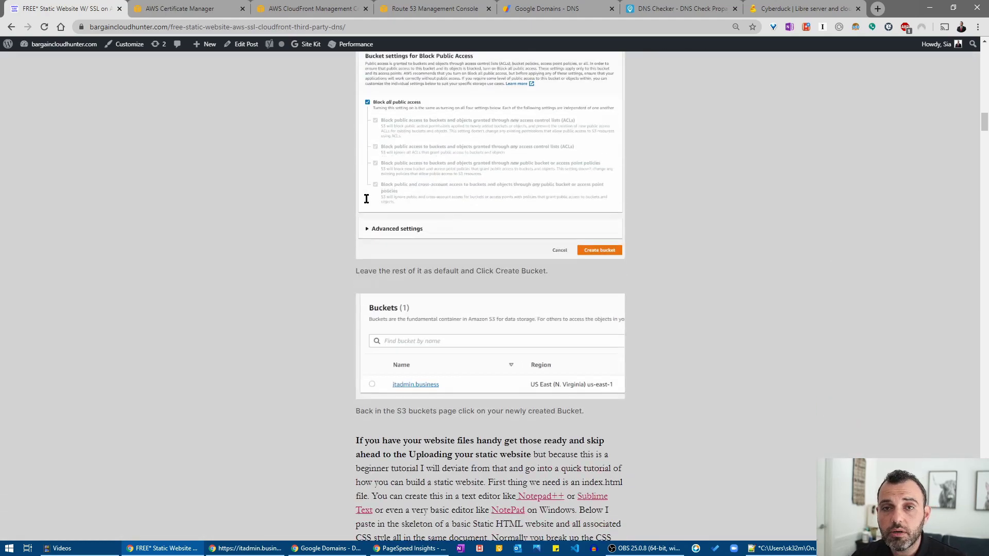
scroll(366, 199, down, 20)
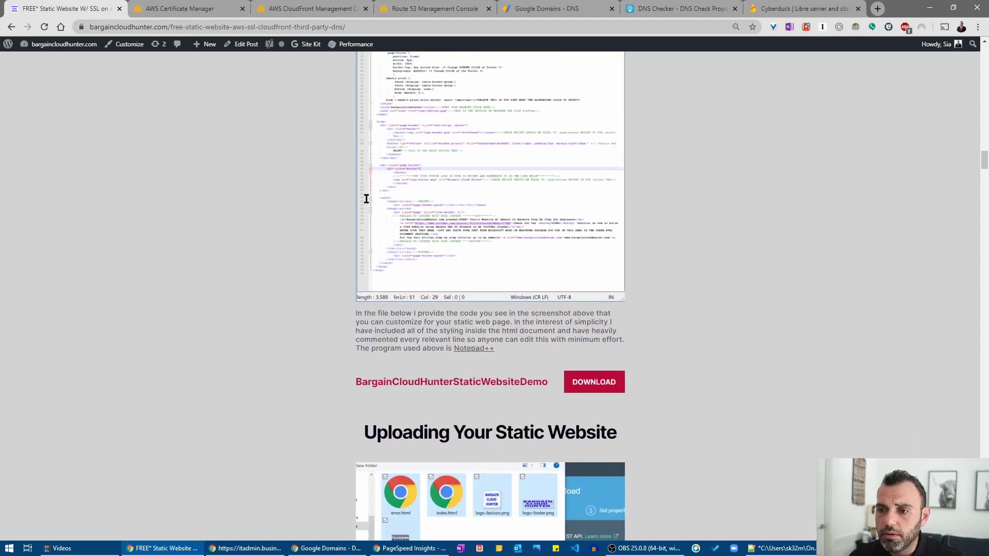
scroll(366, 199, down, 20)
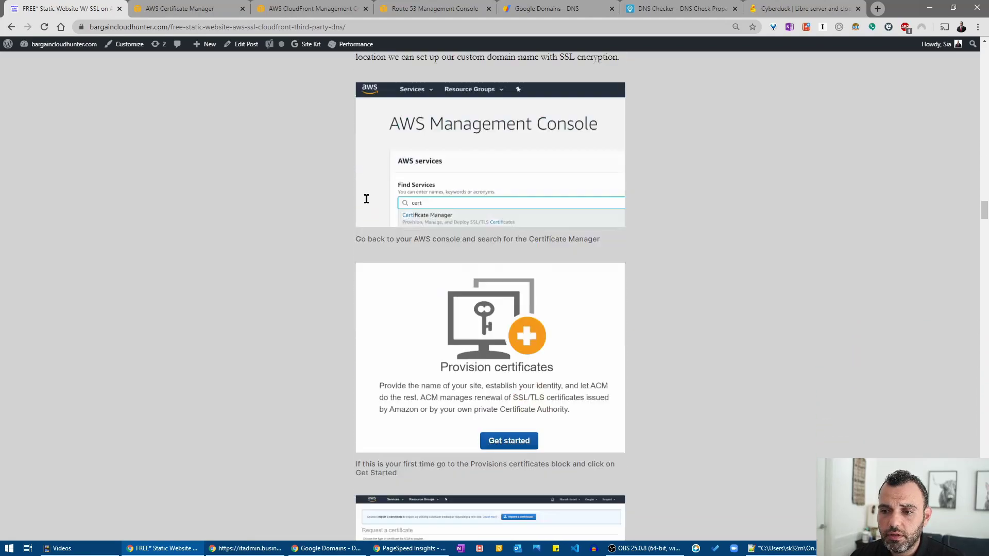
scroll(366, 199, down, 20)
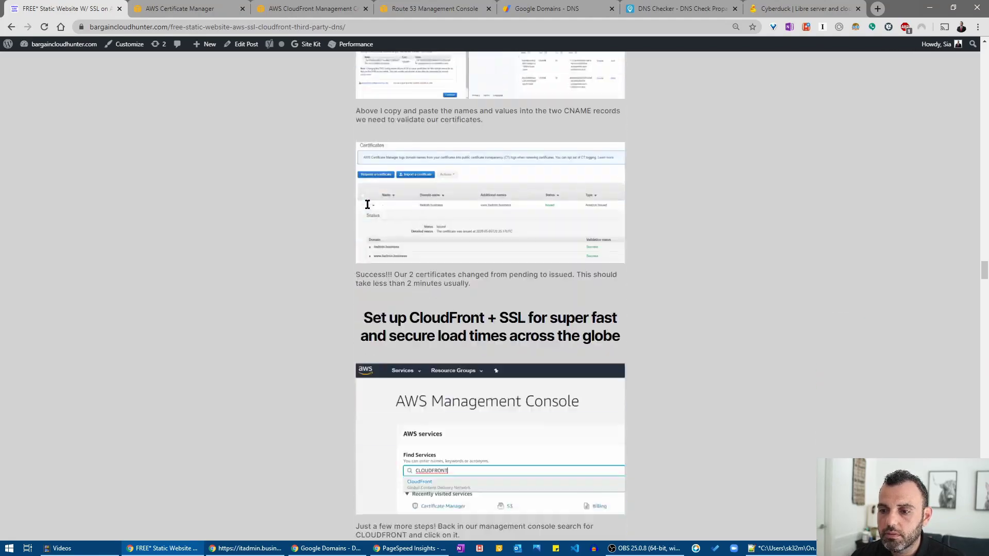
scroll(367, 205, down, 15)
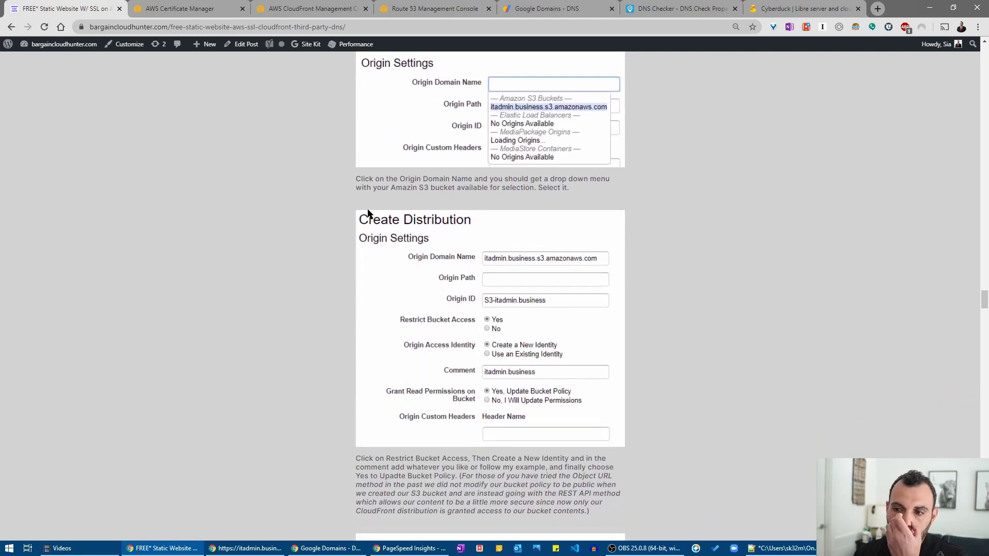
scroll(367, 211, down, 6)
scroll(378, 155, up, 20)
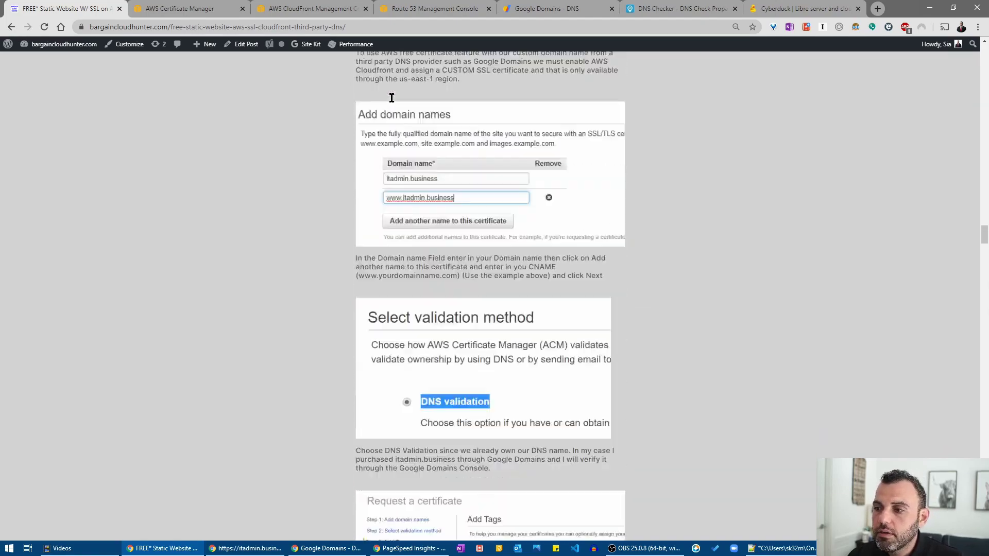
scroll(392, 97, up, 20)
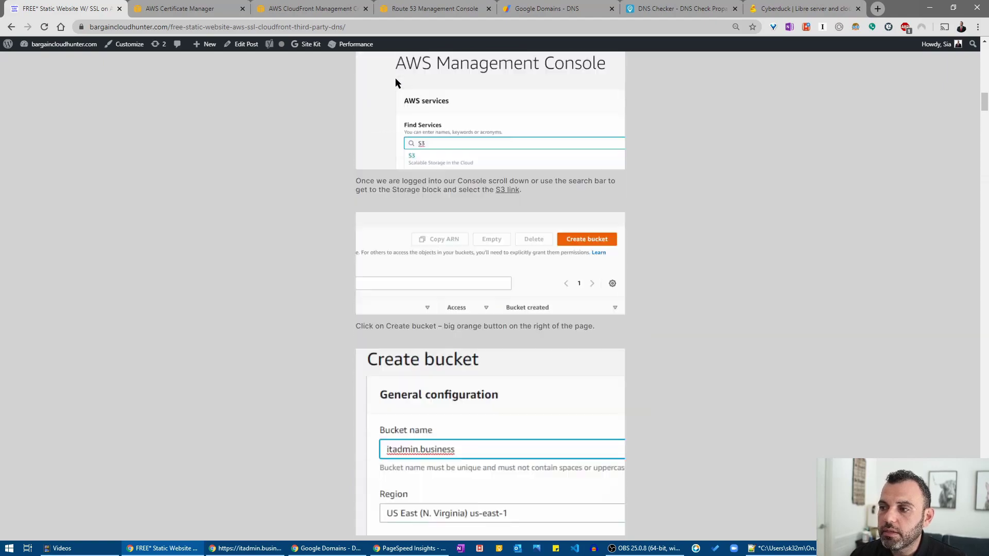
scroll(397, 82, up, 10)
scroll(417, 257, down, 5)
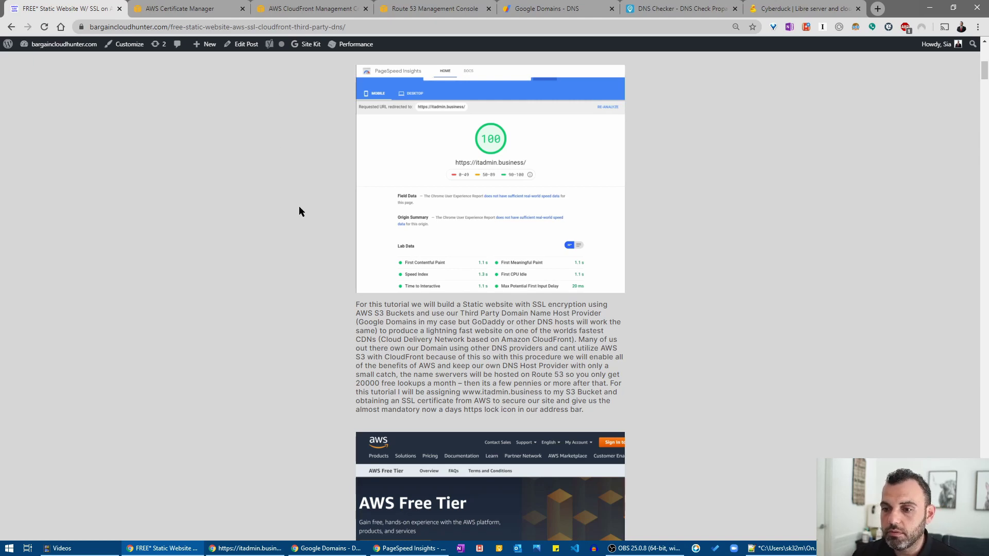
scroll(296, 209, up, 3)
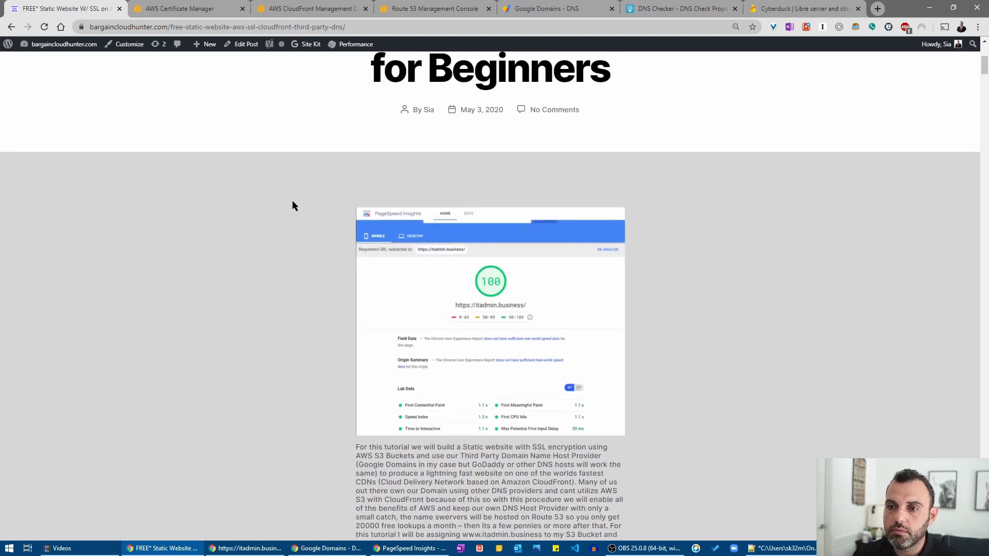
Switch to AWS Certificate Manager, check the airfryfood.com certificate's validation status and reload the page
click(196, 10)
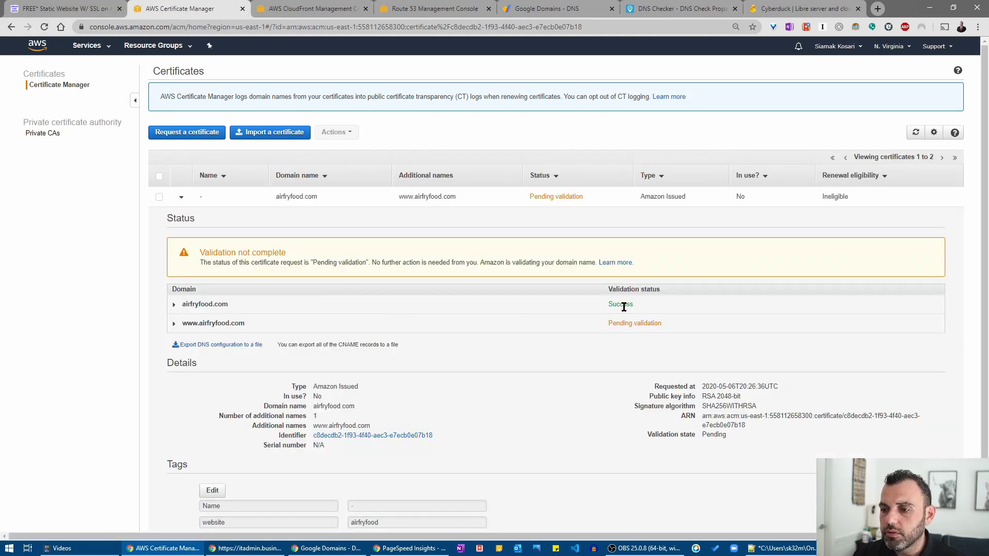
drag(607, 303, 638, 302)
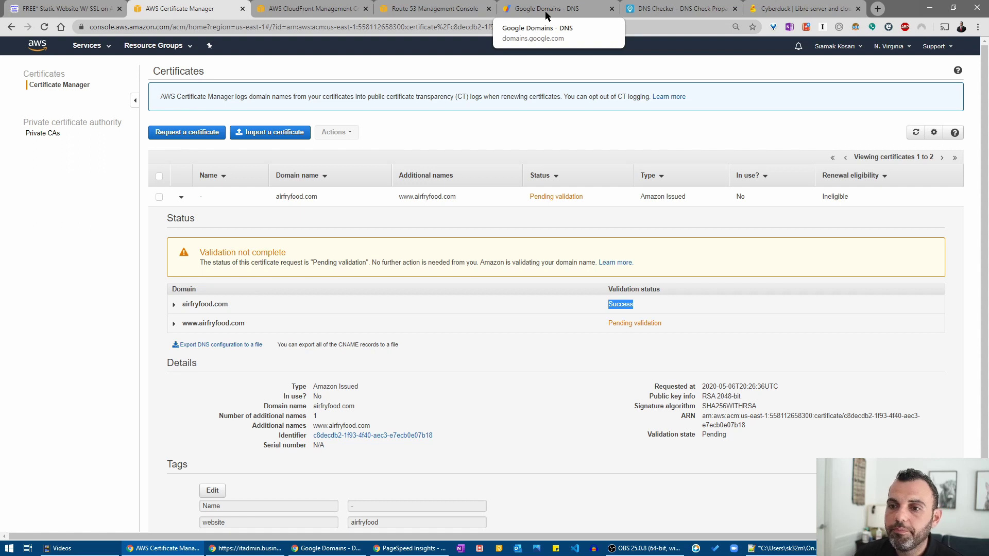
click(44, 30)
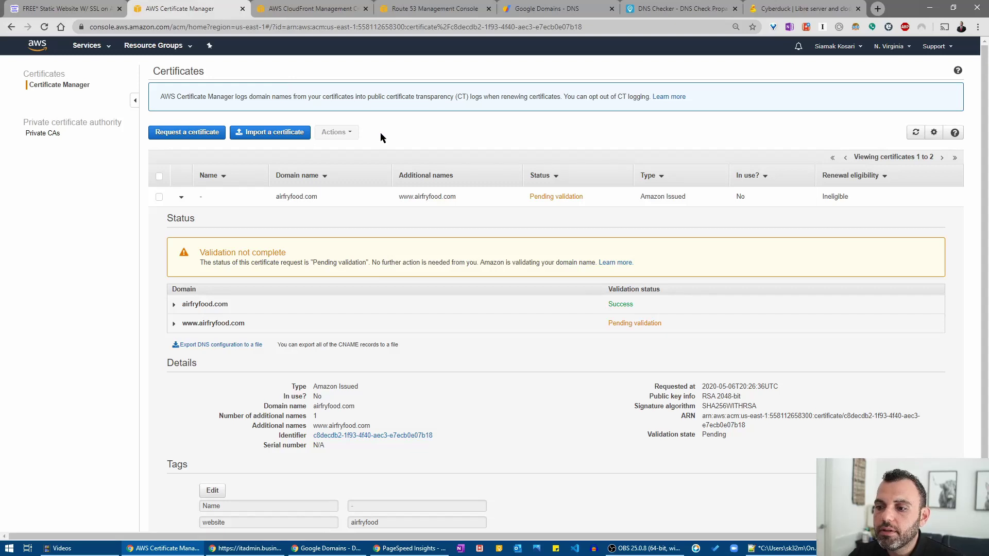
Switch to the CloudFront console and start creating a new distribution with the Web delivery method
click(332, 9)
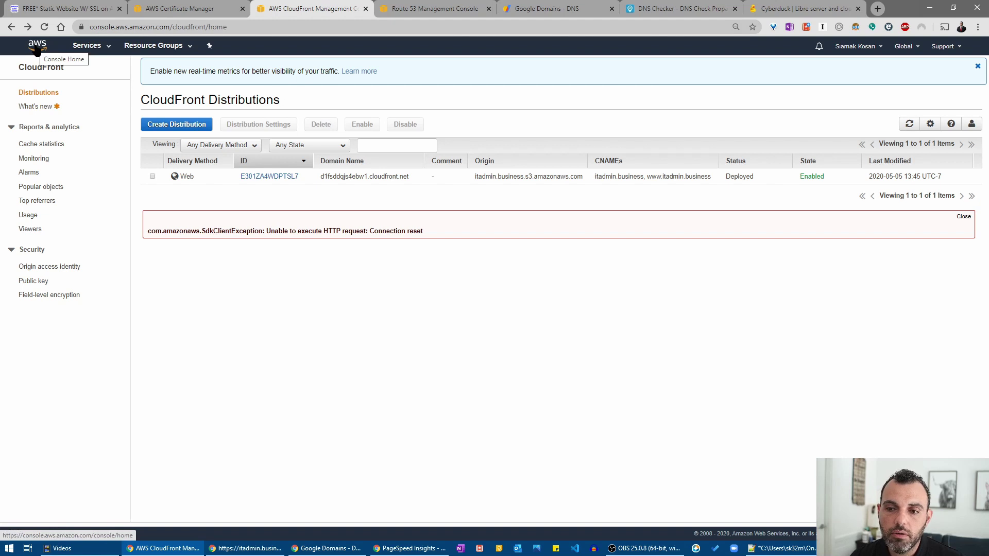
click(167, 125)
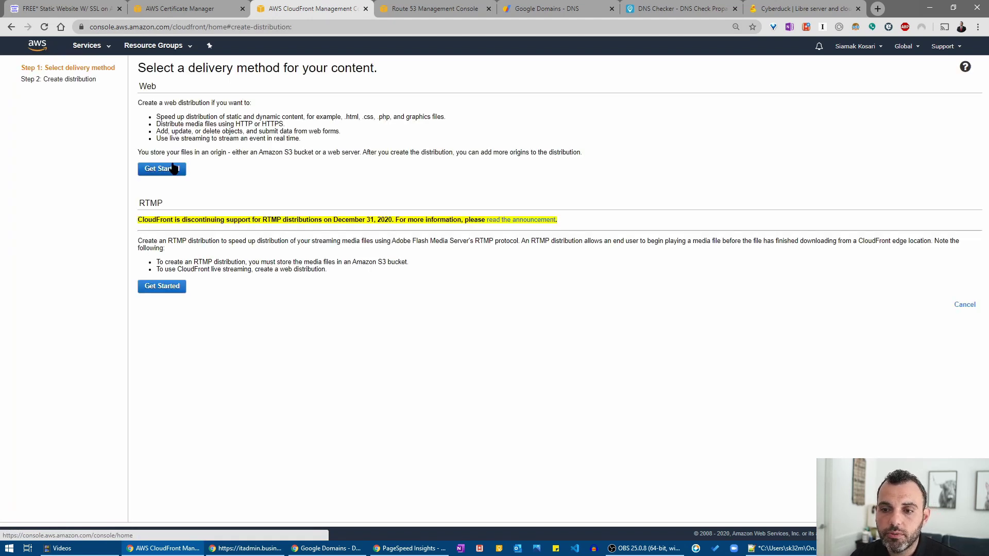
click(165, 168)
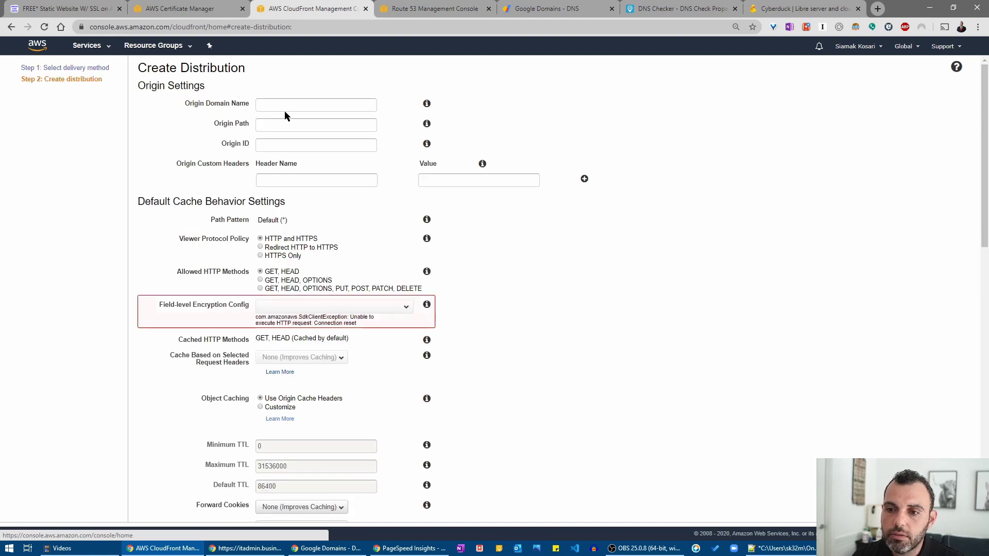
Set the distribution's origin domain name to airfryfood.com.s3.amazonaws.com and turn on Restrict Bucket Access
click(302, 105)
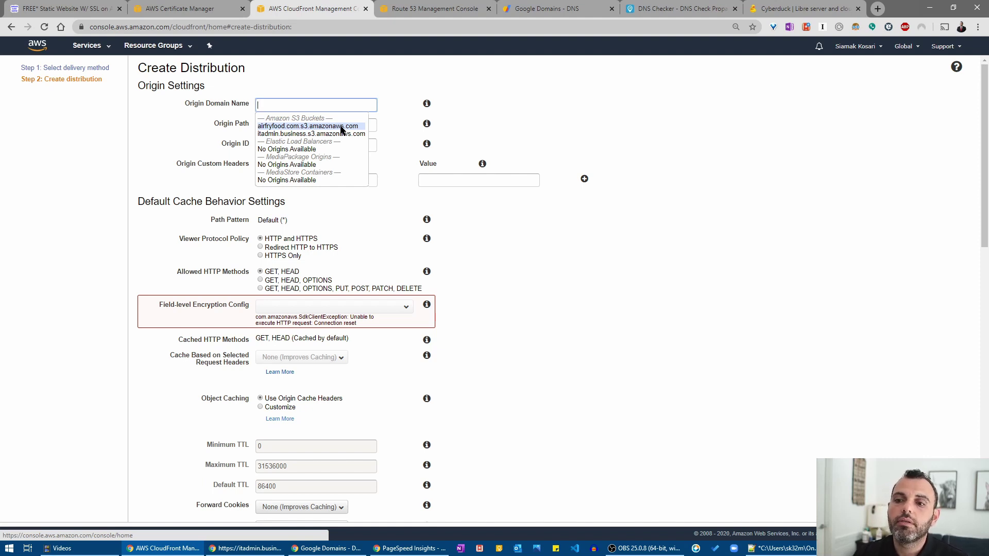
click(341, 127)
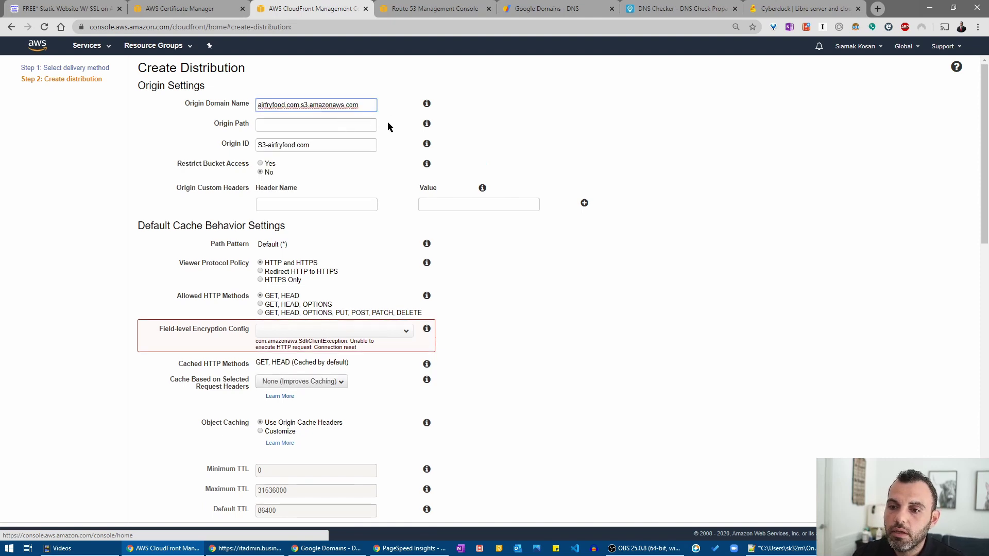
click(299, 125)
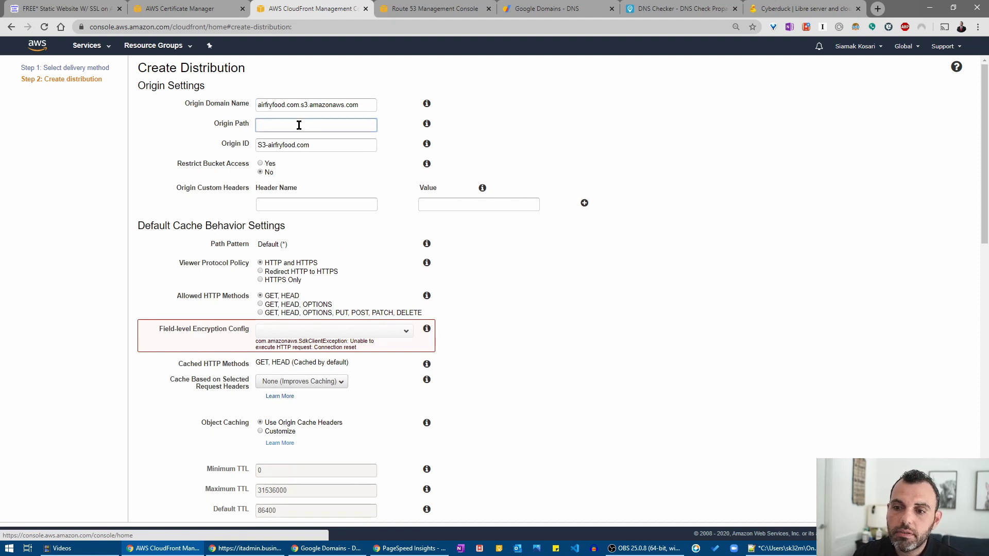
click(260, 163)
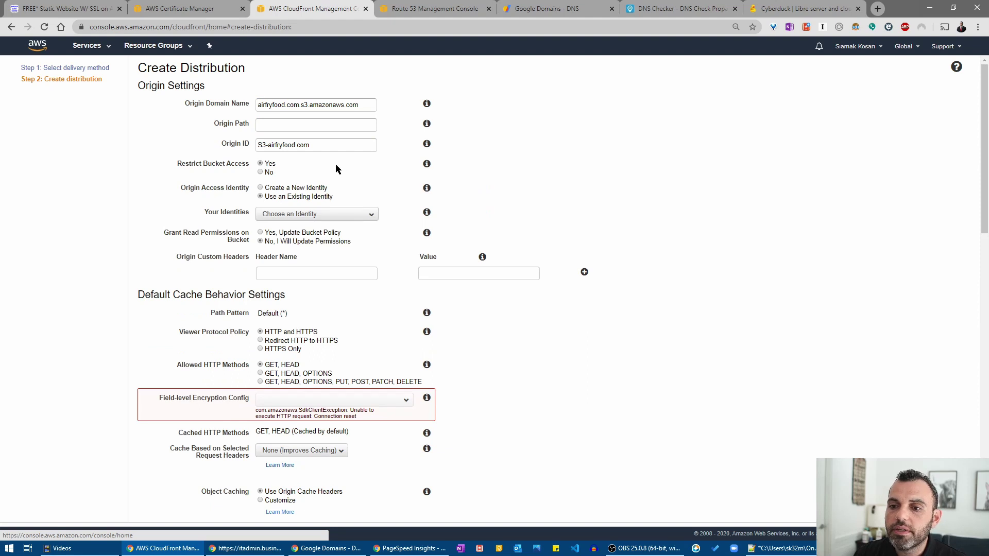
scroll(397, 161, down, 1)
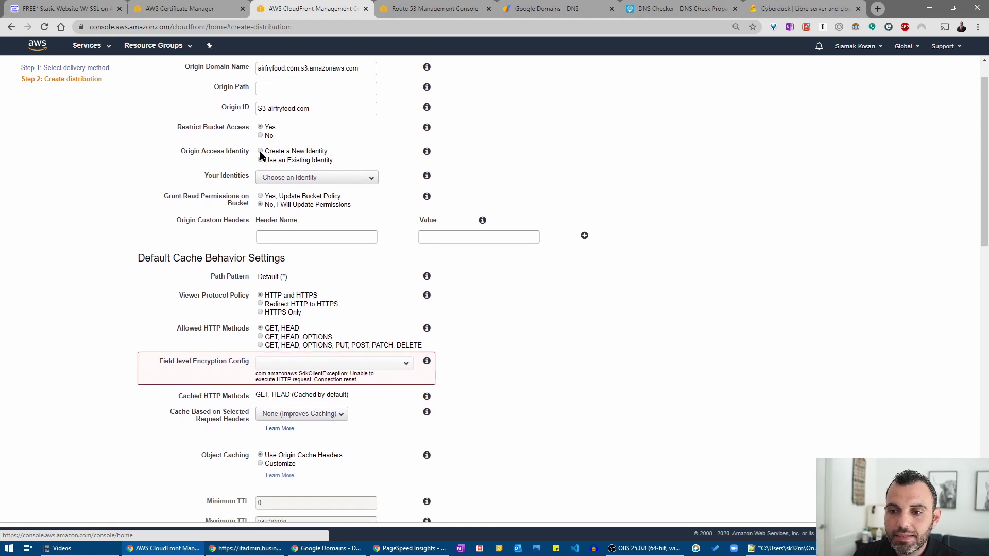
Choose to create a new origin access identity and grant read permissions by updating the bucket policy
click(260, 151)
scroll(385, 148, down, 1)
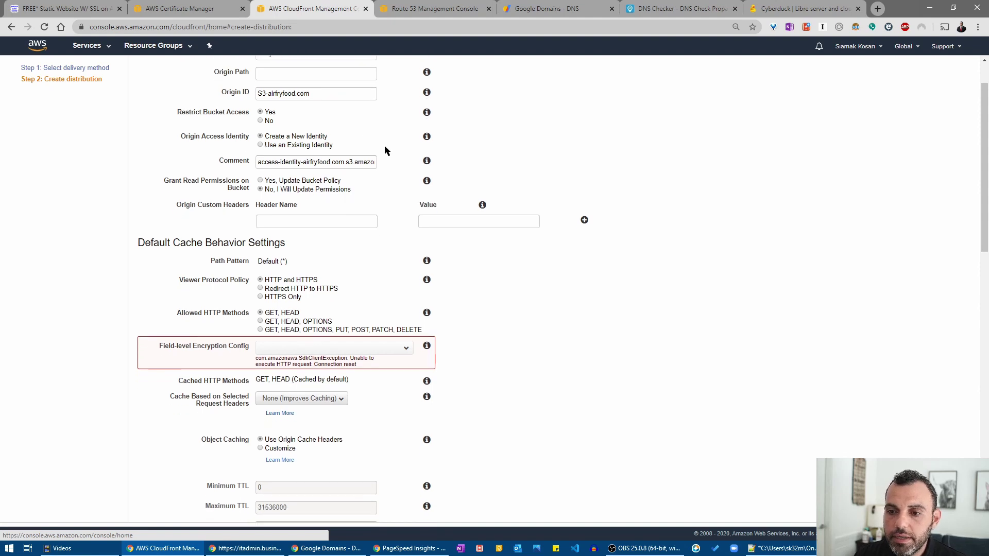
click(339, 157)
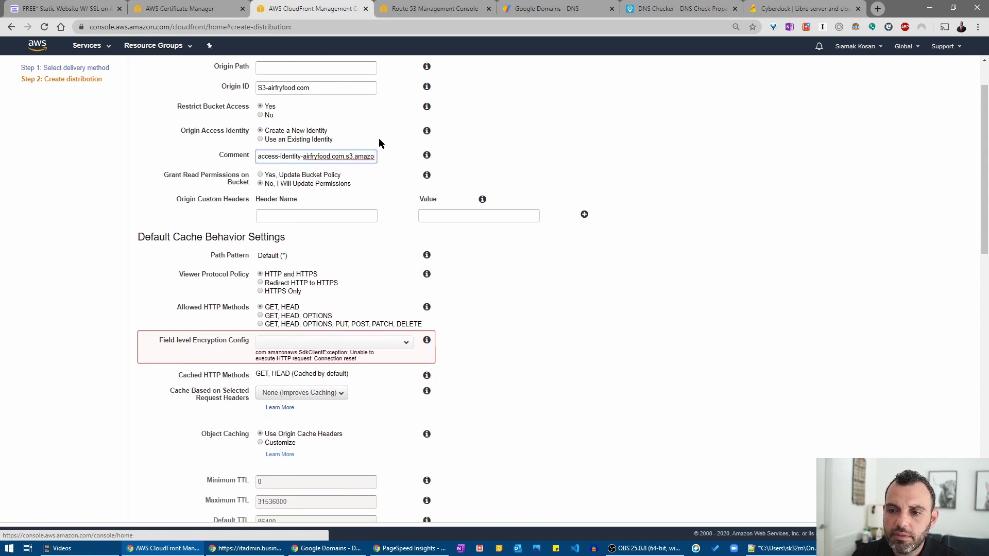
scroll(390, 138, down, 1)
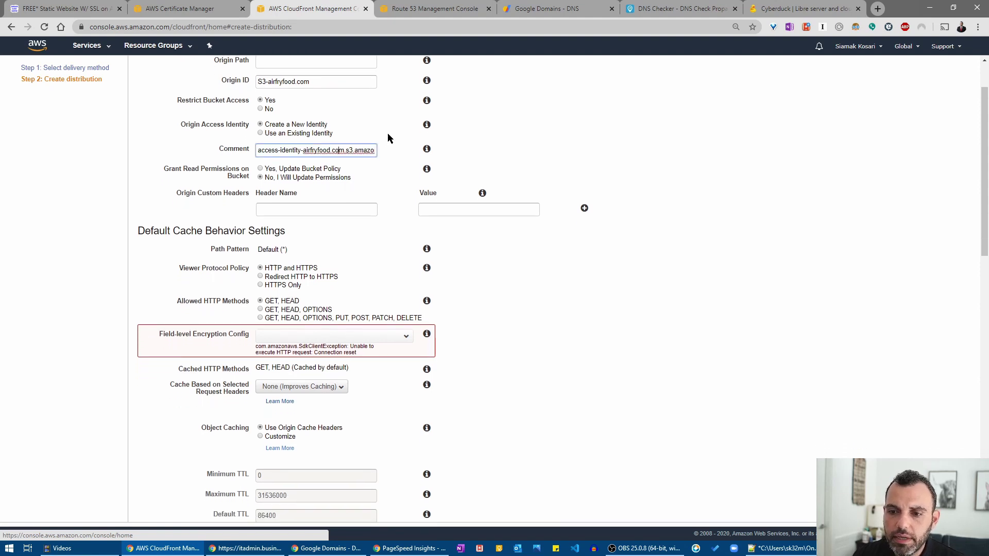
click(260, 169)
scroll(381, 163, down, 1)
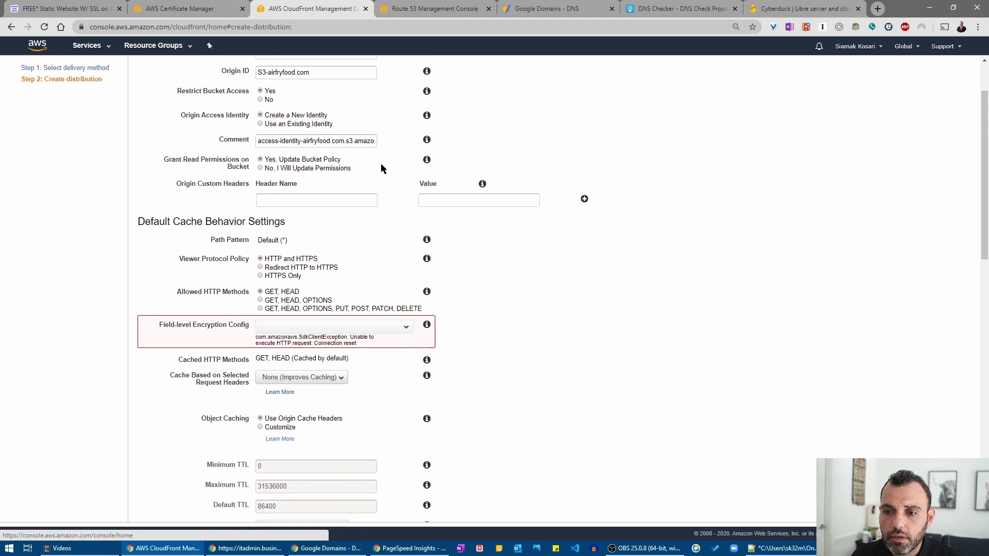
Set the viewer protocol policy to Redirect HTTP to HTTPS and look over the remaining default cache behavior settings
scroll(381, 163, down, 2)
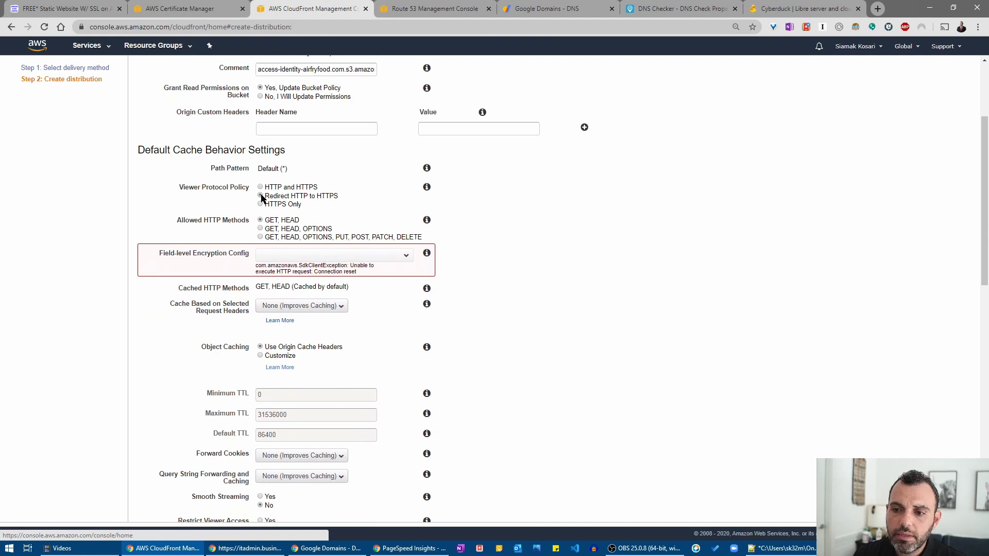
click(261, 197)
scroll(381, 192, down, 1)
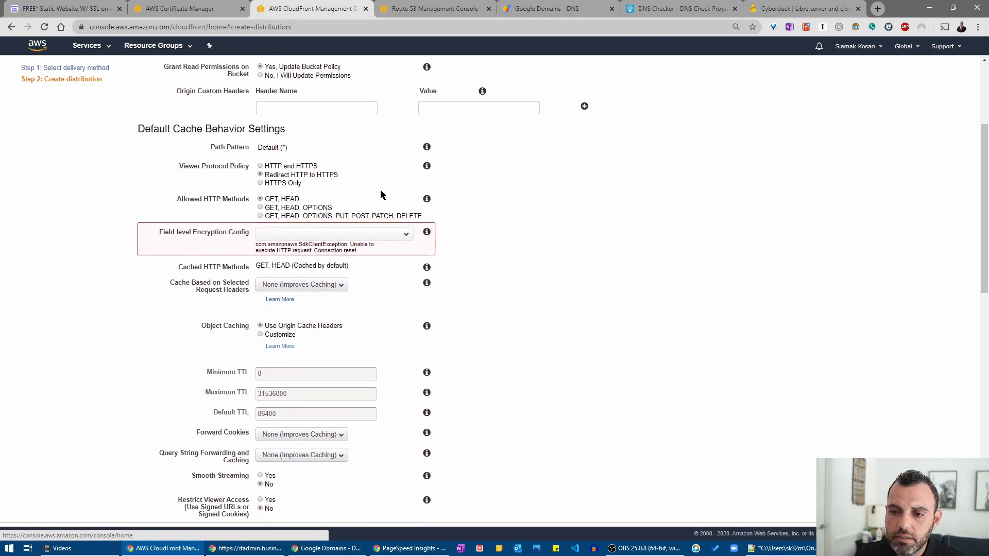
scroll(381, 194, down, 1)
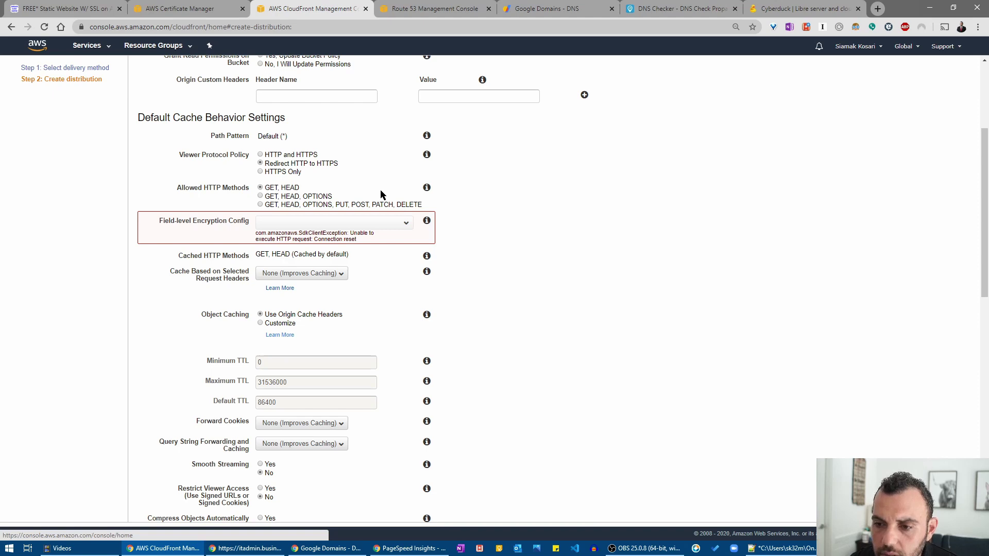
scroll(381, 194, down, 3)
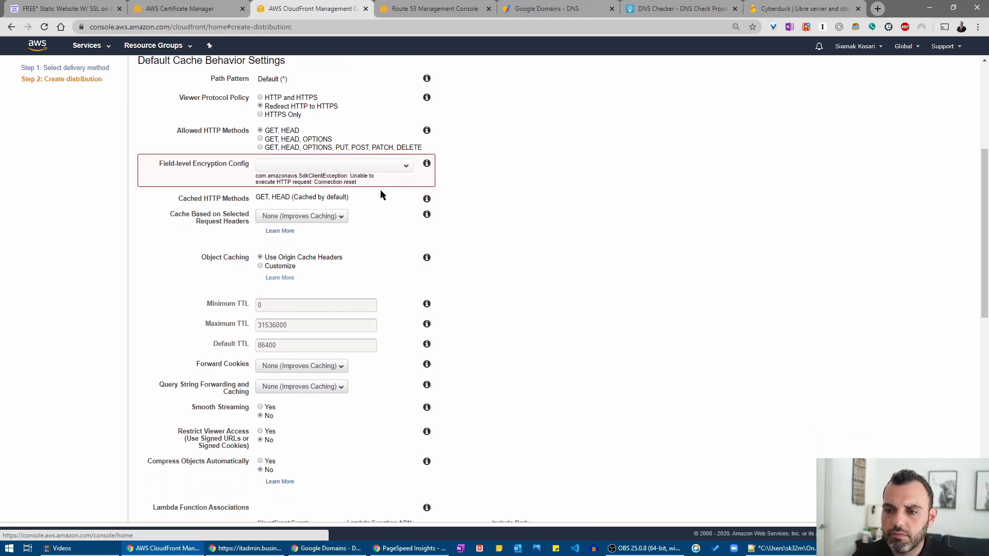
Go back to AWS Certificate Manager and refresh the airfryfood.com certificate's status
click(205, 7)
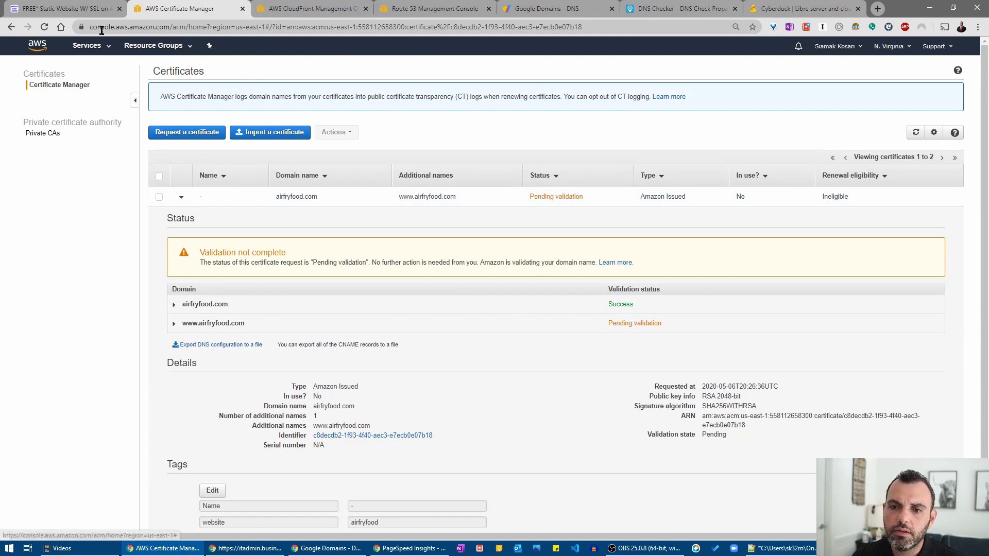
click(45, 27)
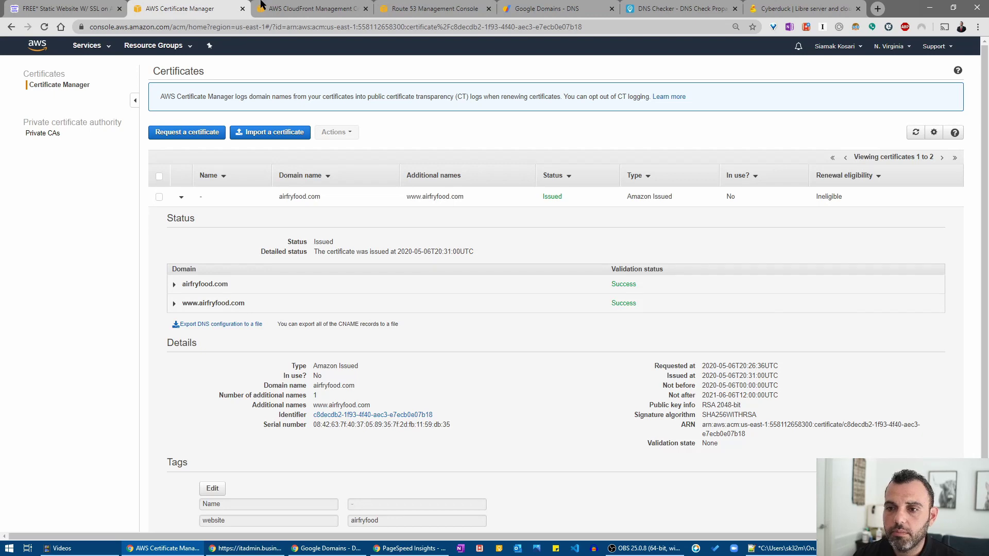
Reload the CloudFront page and restart the Web distribution with airfryfood.com.s3.amazonaws.com as the origin domain name
click(312, 8)
click(44, 27)
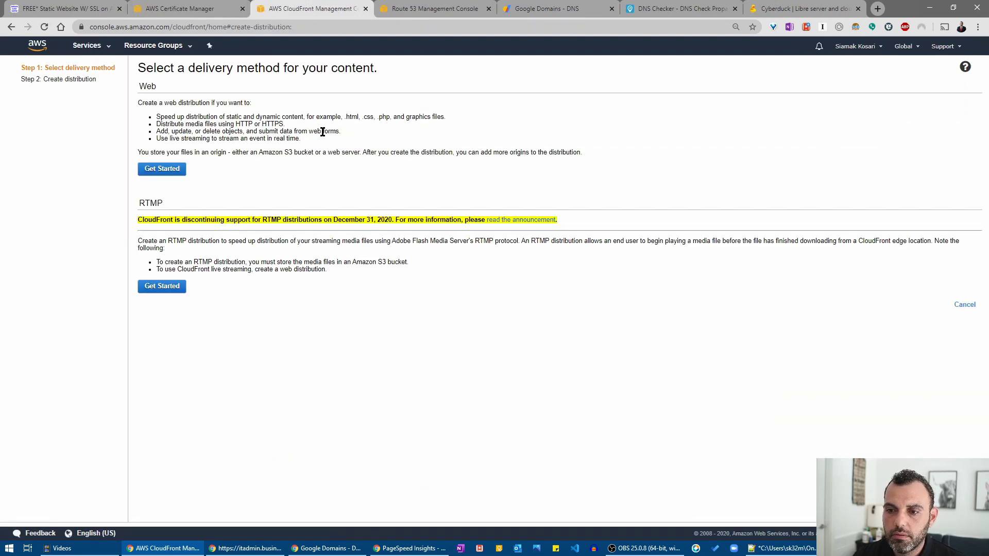
click(158, 173)
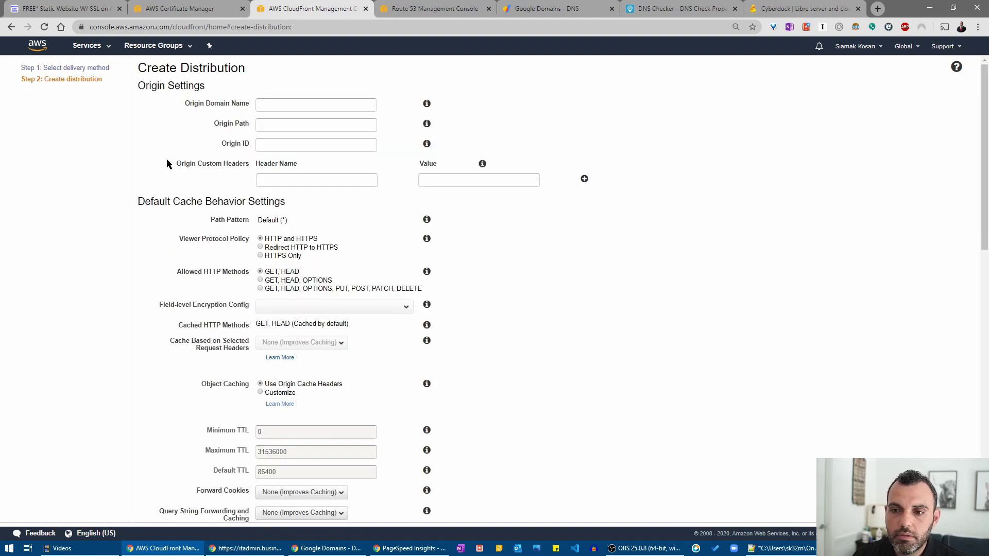
click(279, 108)
click(294, 126)
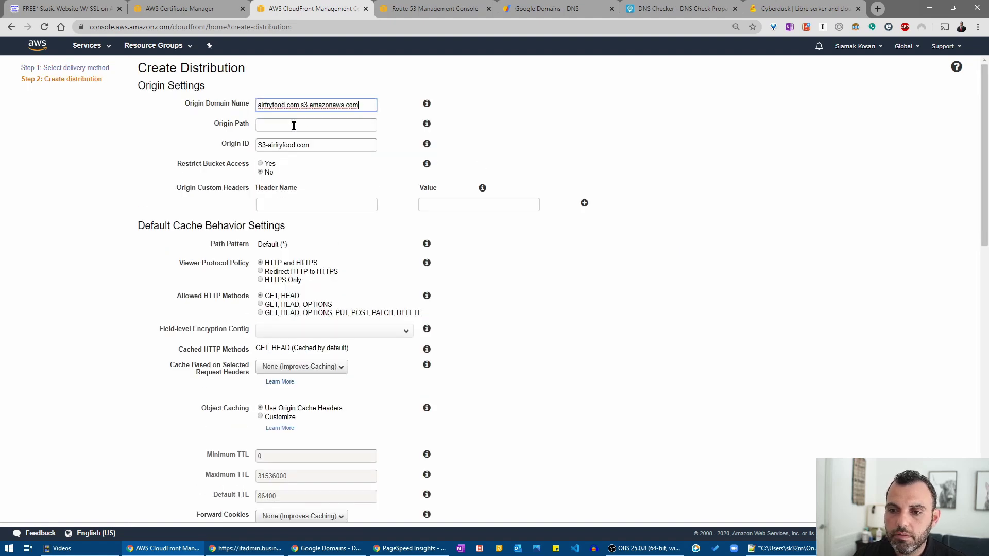
Restrict bucket access with a new origin access identity, and let CloudFront update the bucket policy for read permissions
click(261, 163)
click(261, 188)
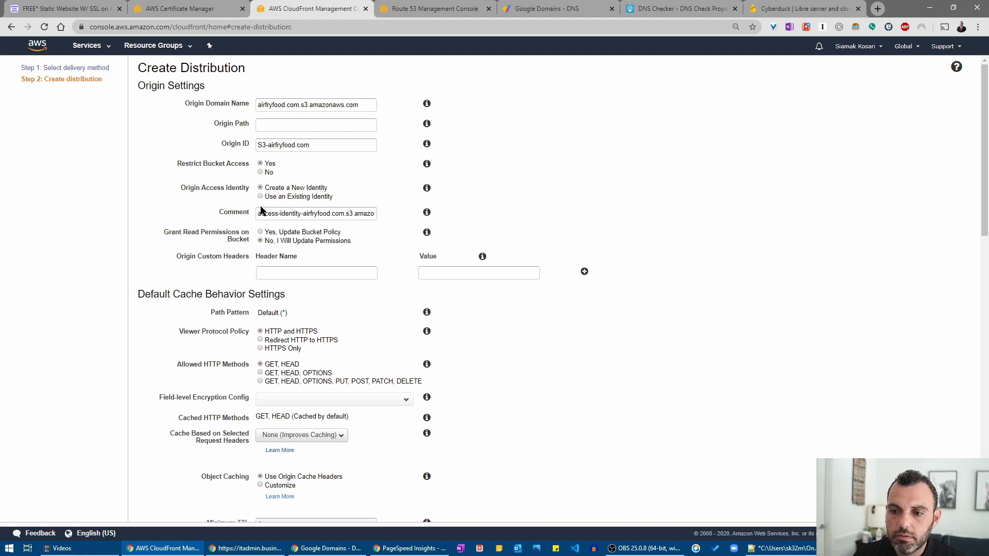
click(260, 232)
Set the viewer protocol policy to Redirect HTTP to HTTPS, and check the certificate in AWS Certificate Manager before returning to the distribution form
scroll(371, 226, down, 2)
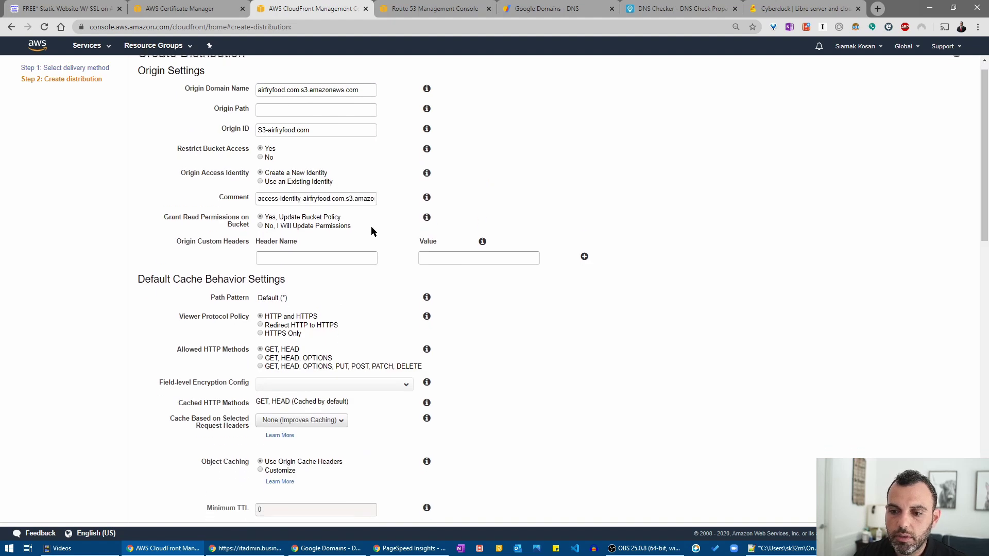
click(260, 252)
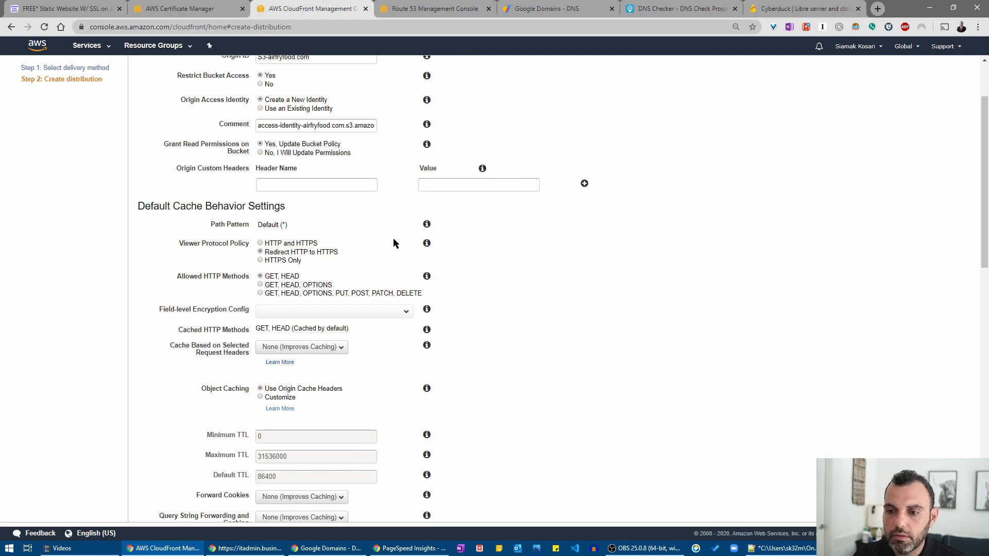
scroll(394, 242, down, 2)
scroll(393, 242, down, 2)
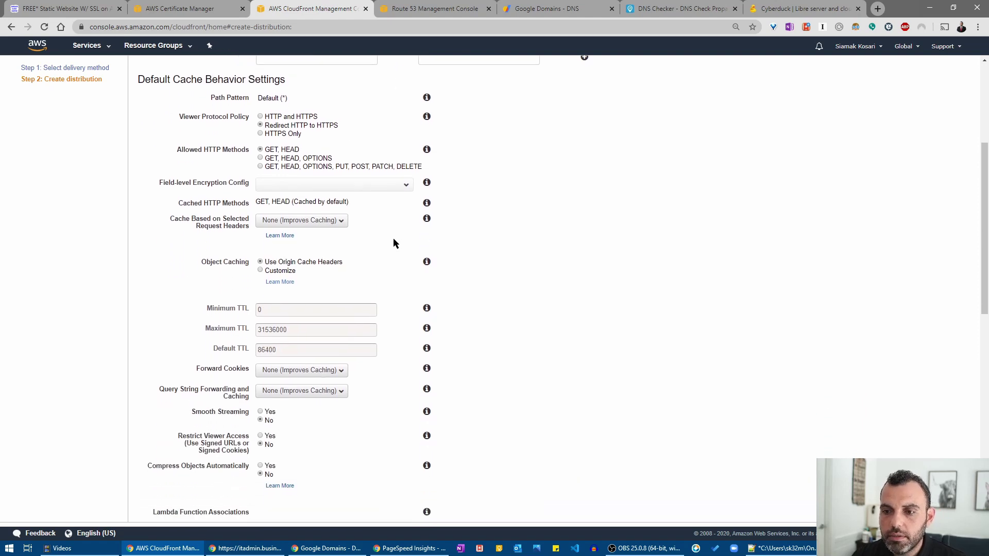
click(207, 6)
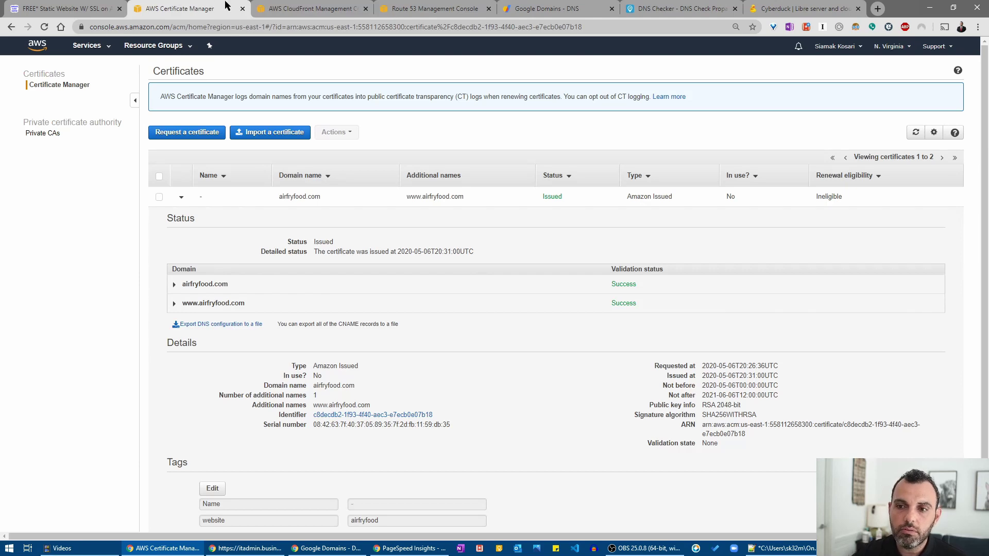
click(289, 15)
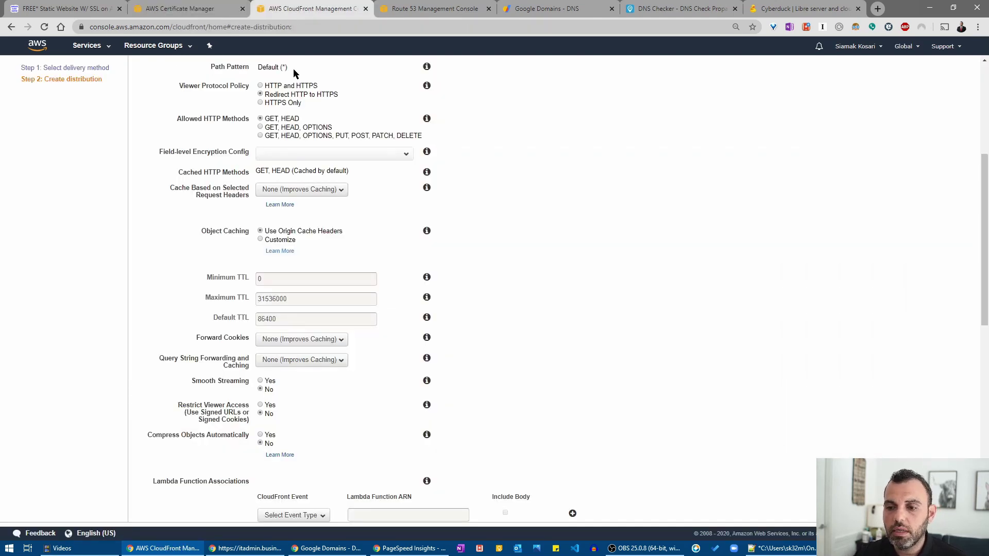
scroll(398, 234, down, 3)
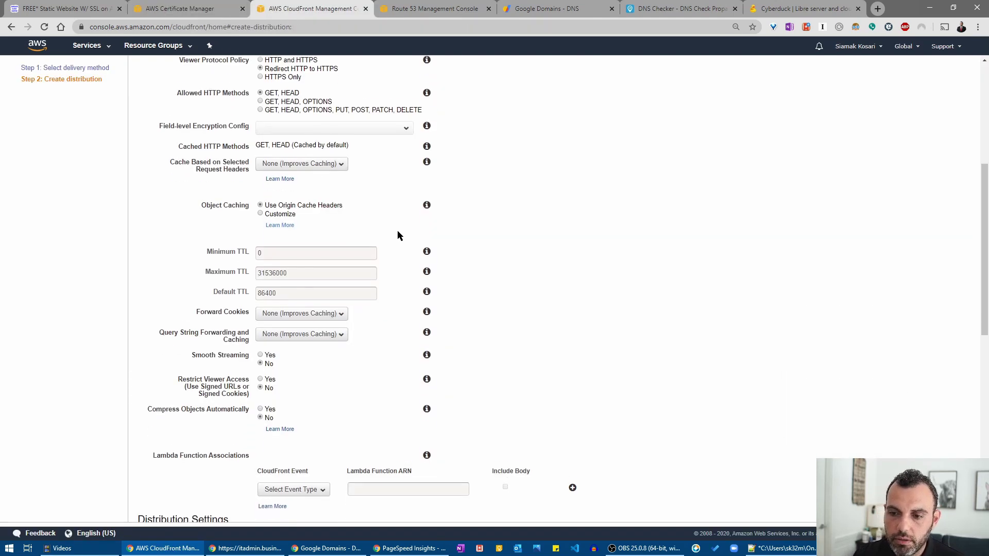
scroll(397, 231, down, 2)
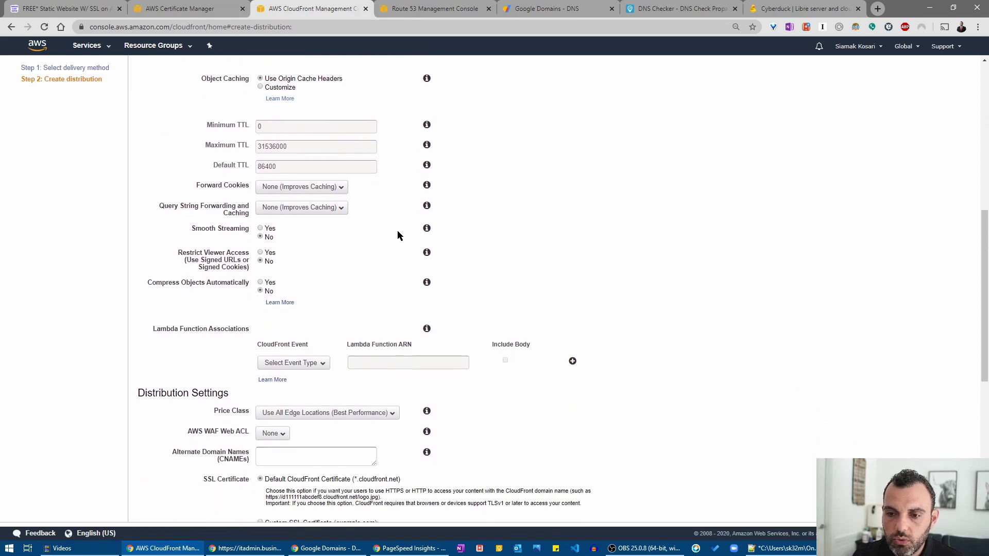
scroll(398, 232, down, 3)
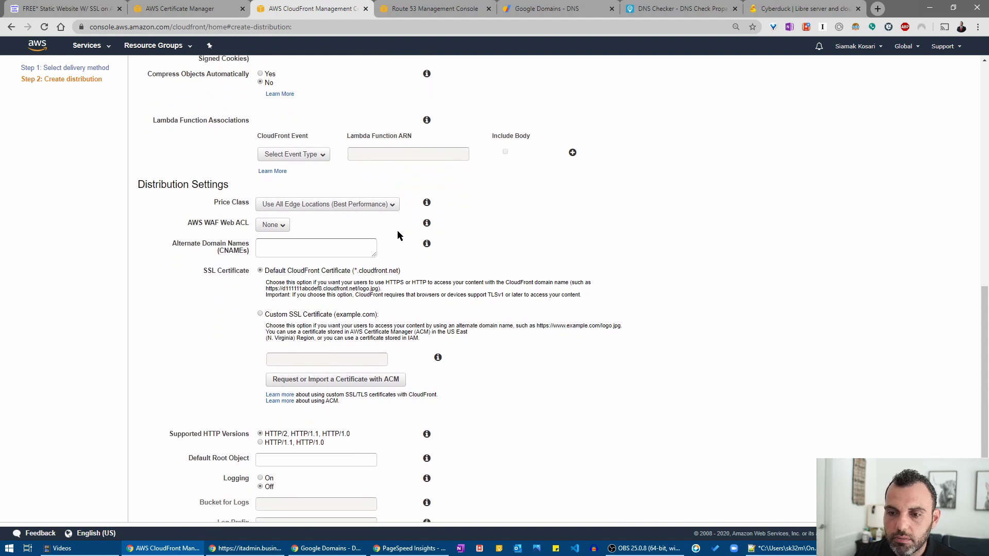
click(326, 242)
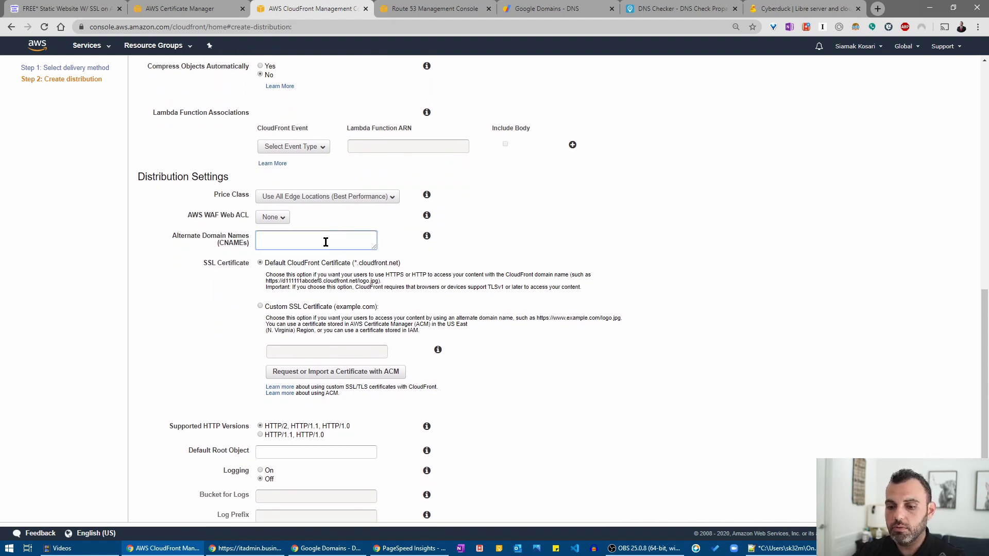
text(al)
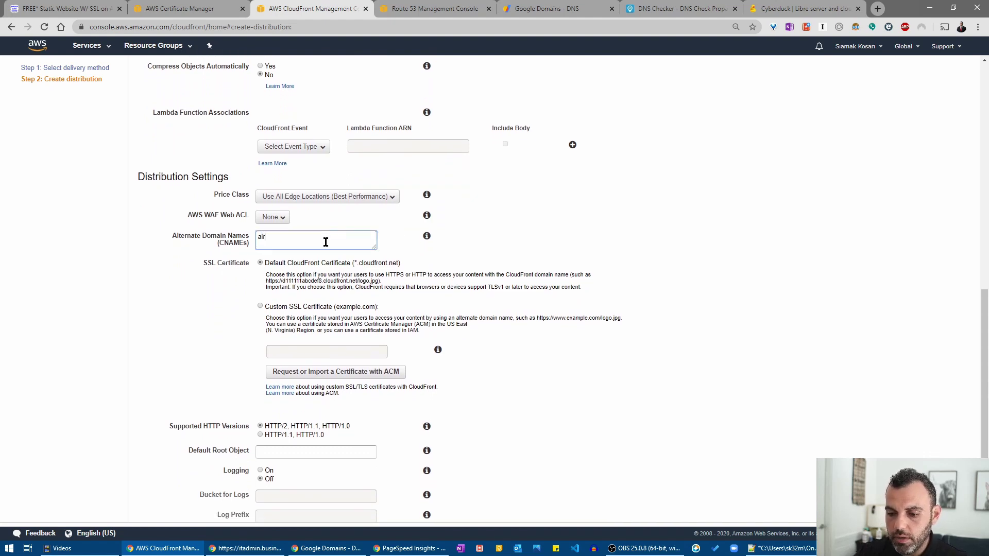
text(rfryfood.com, www.)
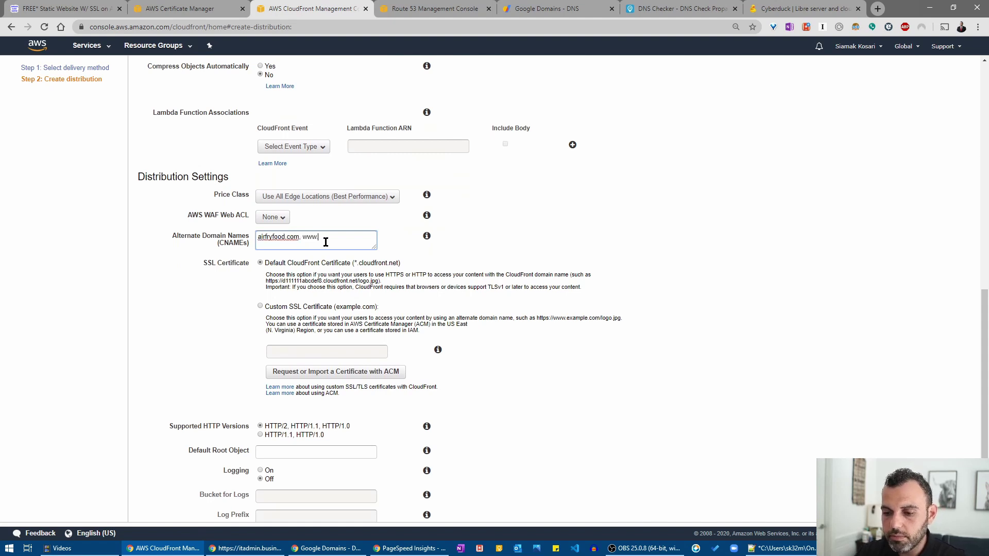
text(airfryfood)
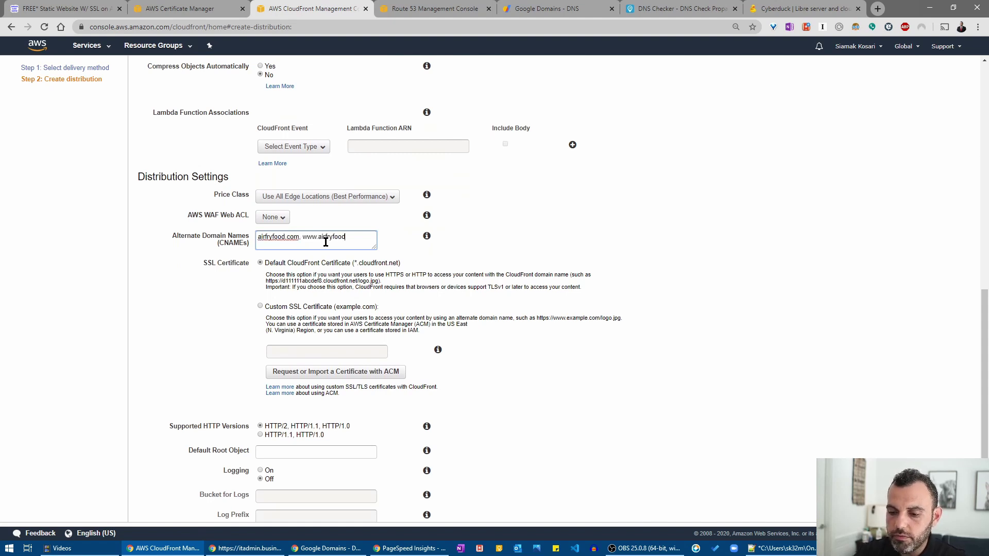
text(.com)
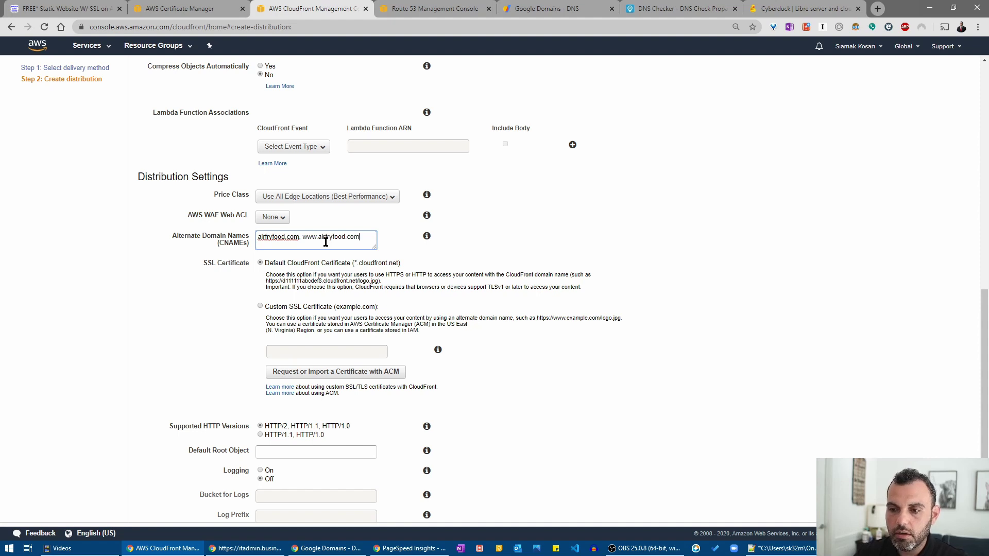
Switch the distribution to a custom SSL certificate and choose the airfryfood.com certificate
click(260, 307)
scroll(314, 278, down, 2)
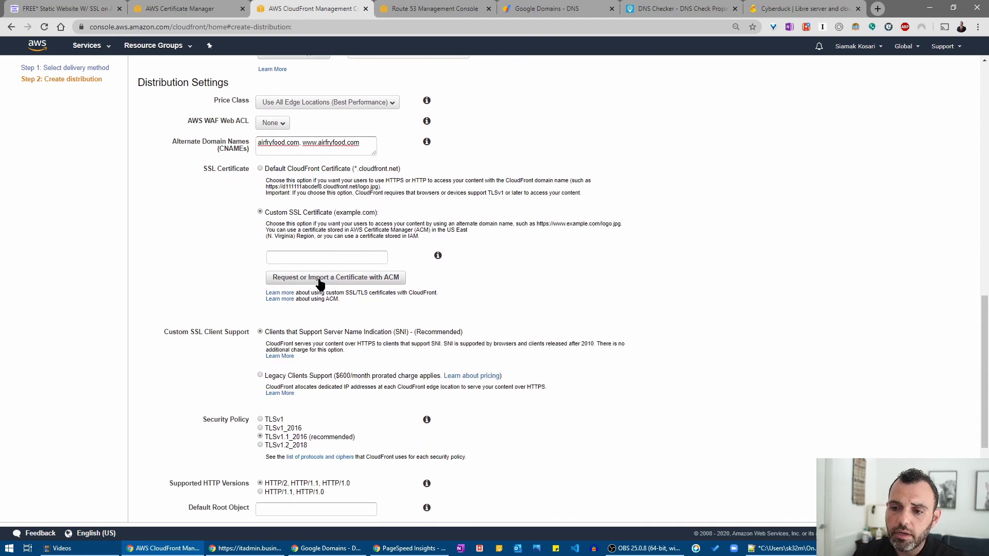
click(304, 259)
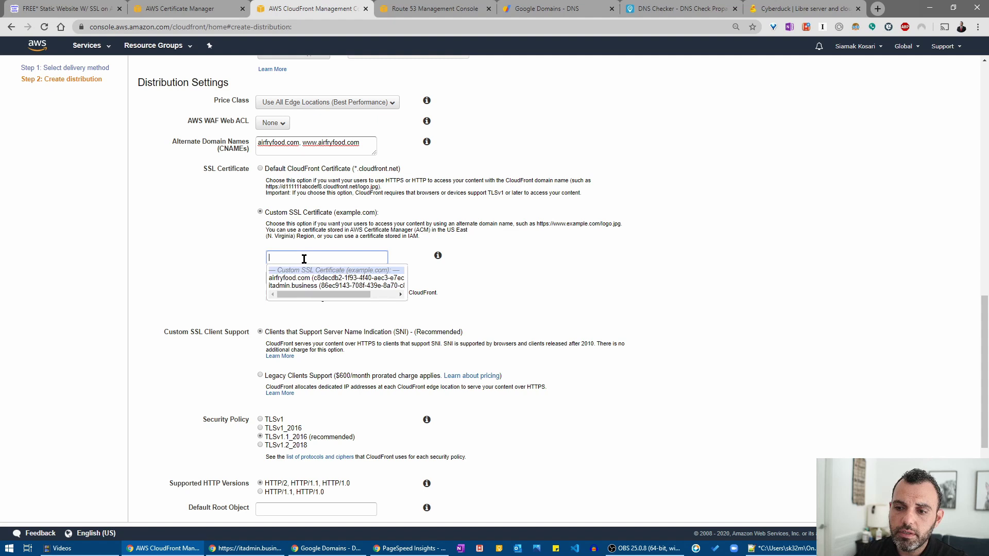
click(322, 279)
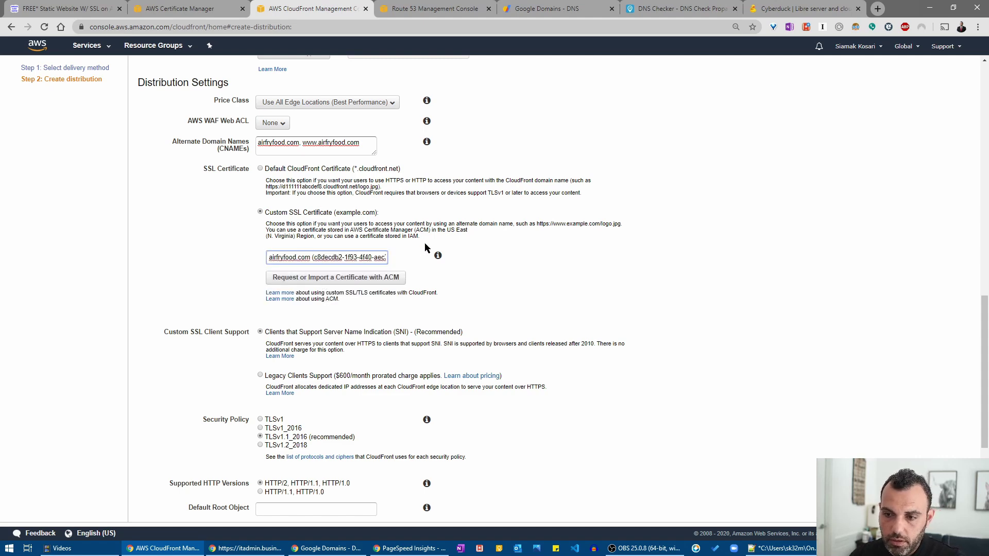
Set the distribution's default root object to index.html
scroll(425, 246, down, 1)
scroll(425, 247, down, 3)
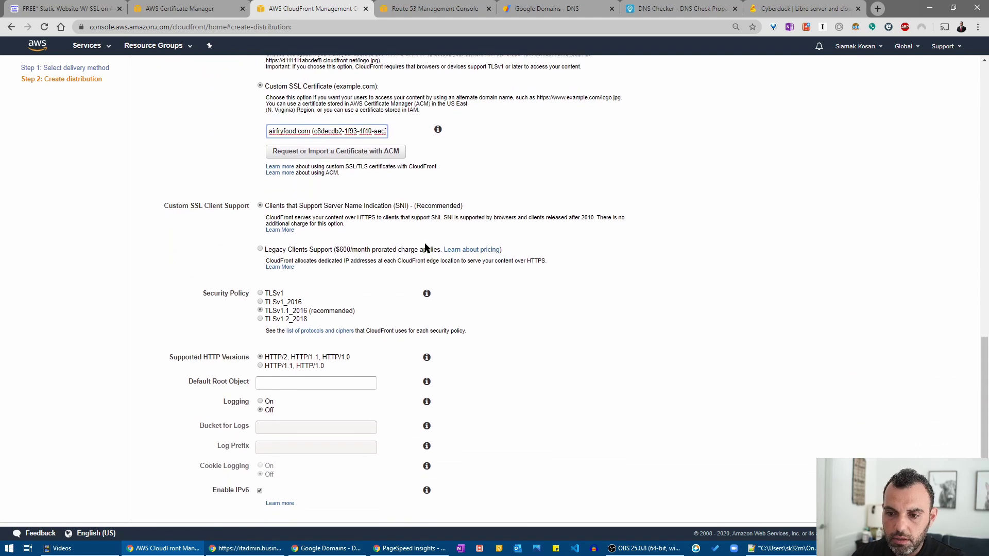
scroll(425, 249, down, 1)
click(306, 308)
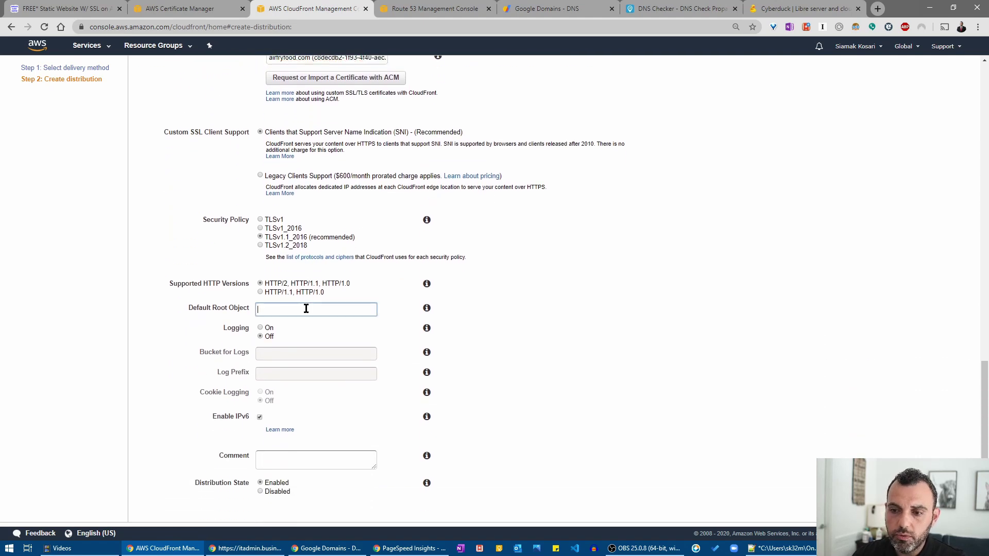
text(index.h)
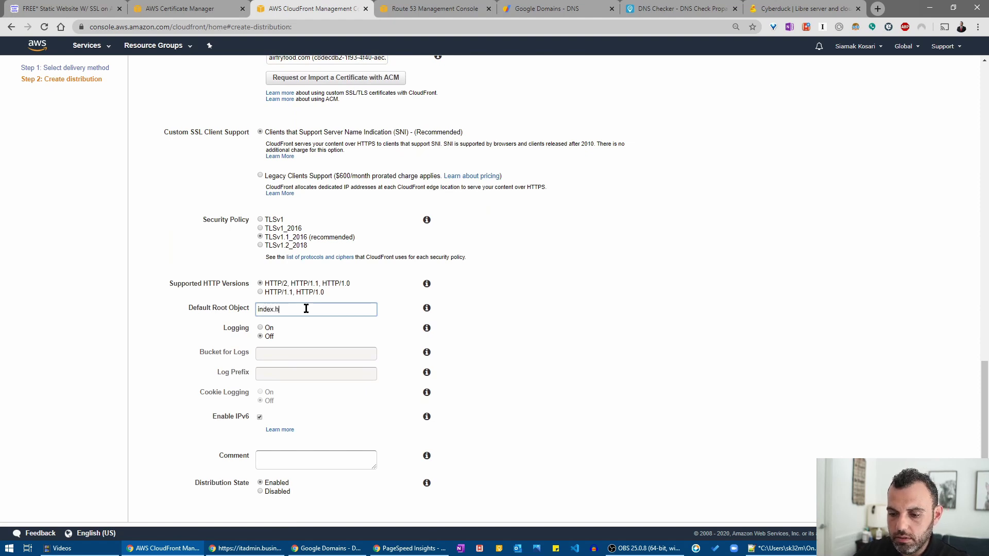
text(tml)
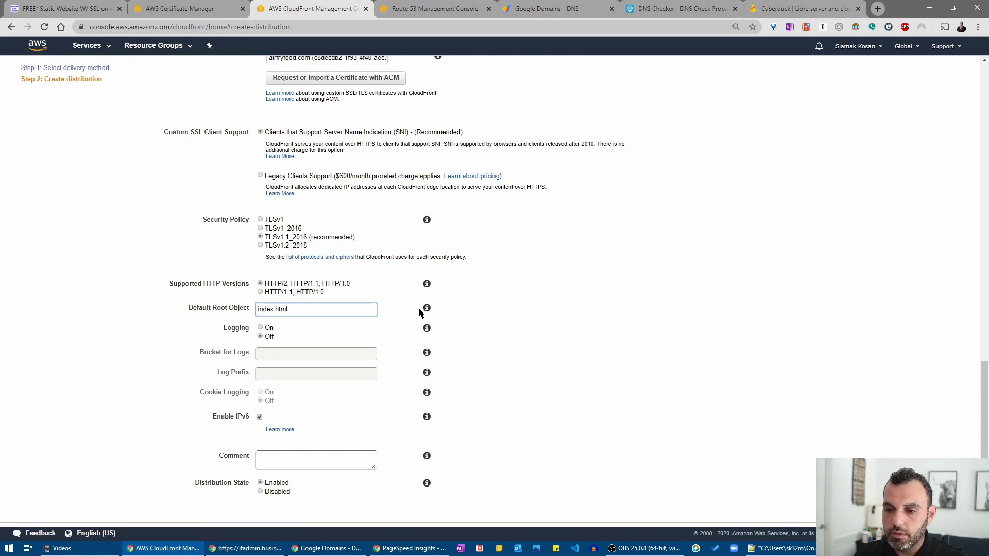
Switch to Notepad++ to look over the index.html file from its beginning, and return to the CloudFront distribution form
key(super+Tab)
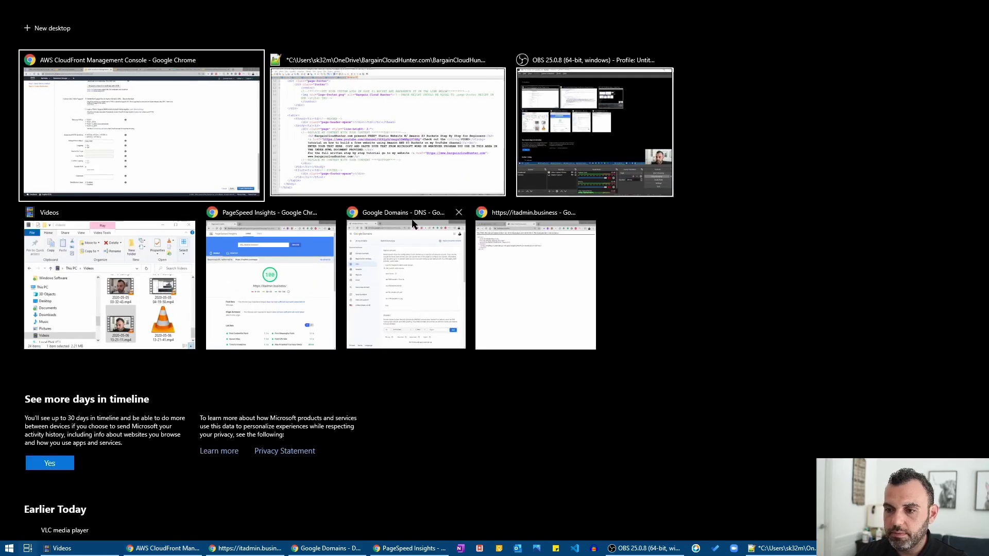
click(376, 161)
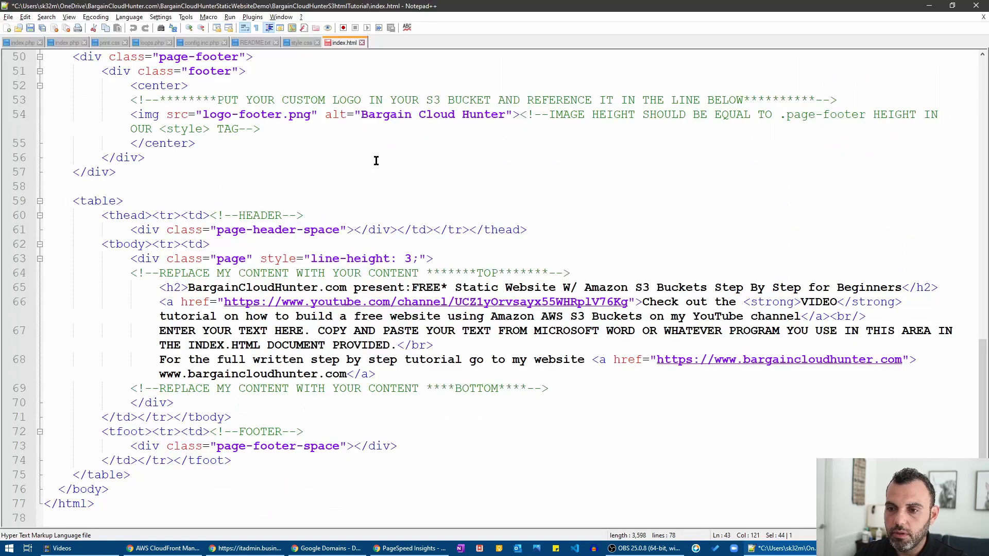
scroll(479, 149, up, 16)
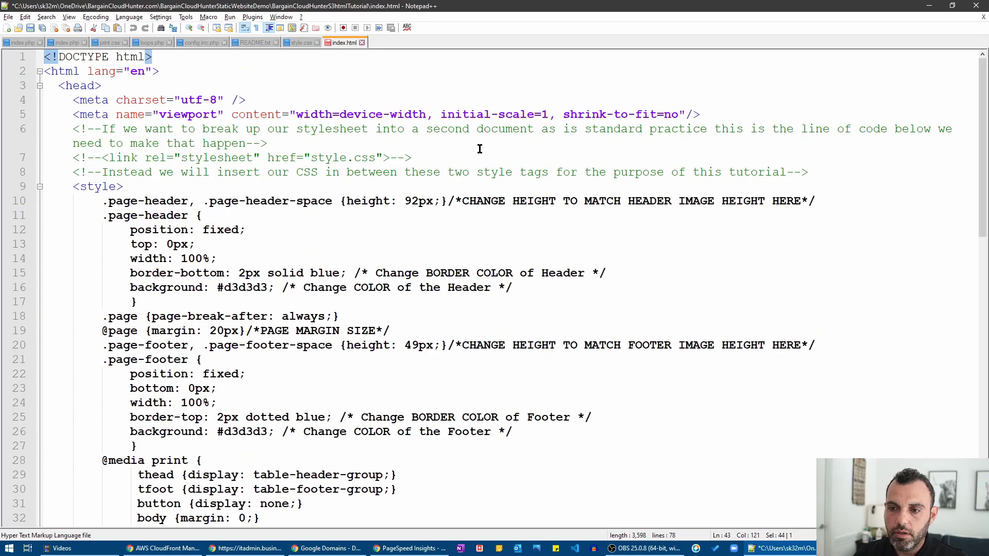
key(alt+Tab)
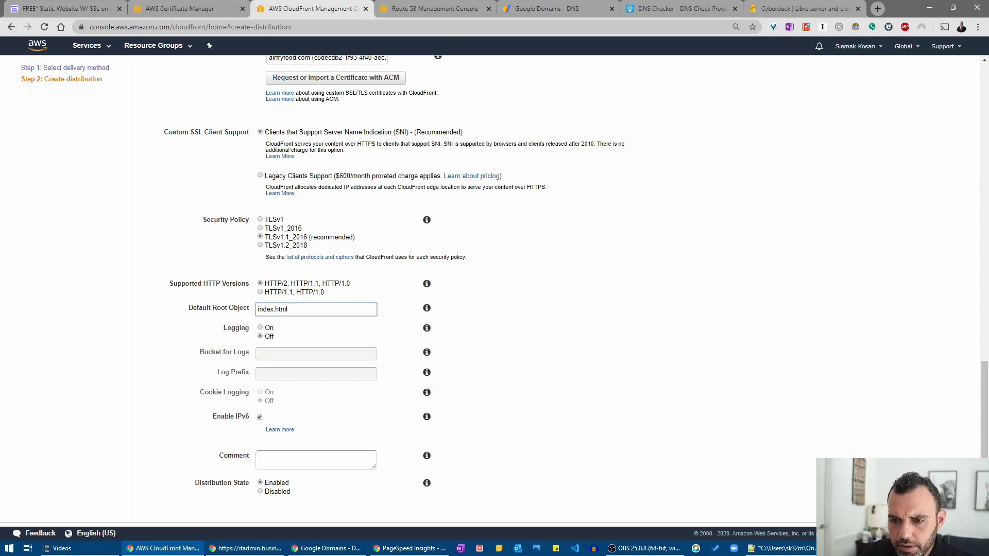
Create the CloudFront distribution and open the list of distributions
click(939, 507)
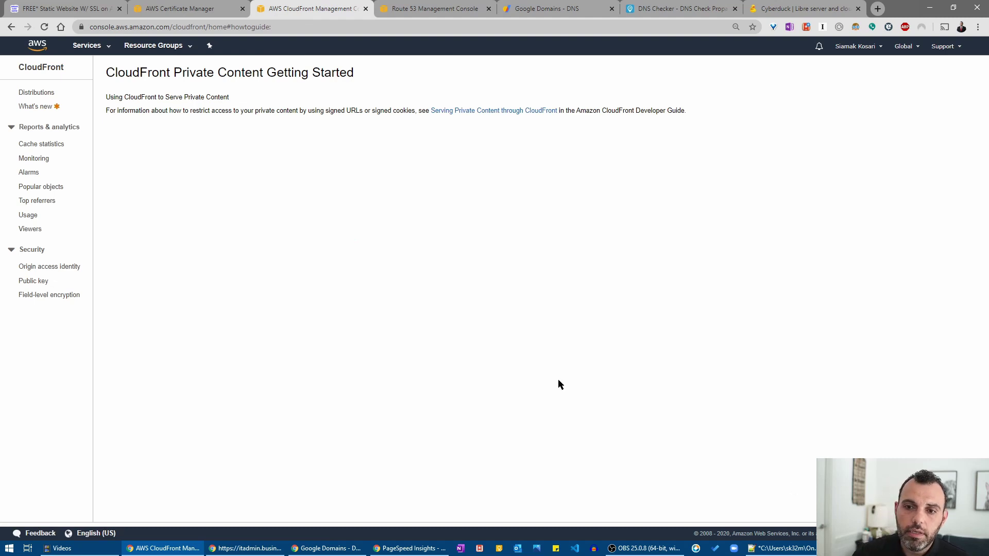
click(39, 94)
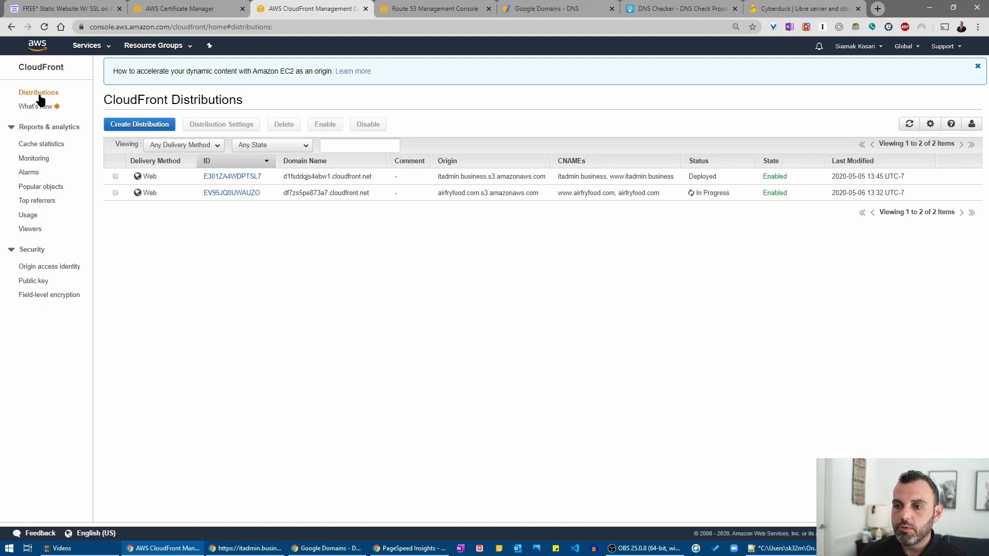
Switch to the Route 53 console and create a public hosted zone for airfryfood.com
click(408, 9)
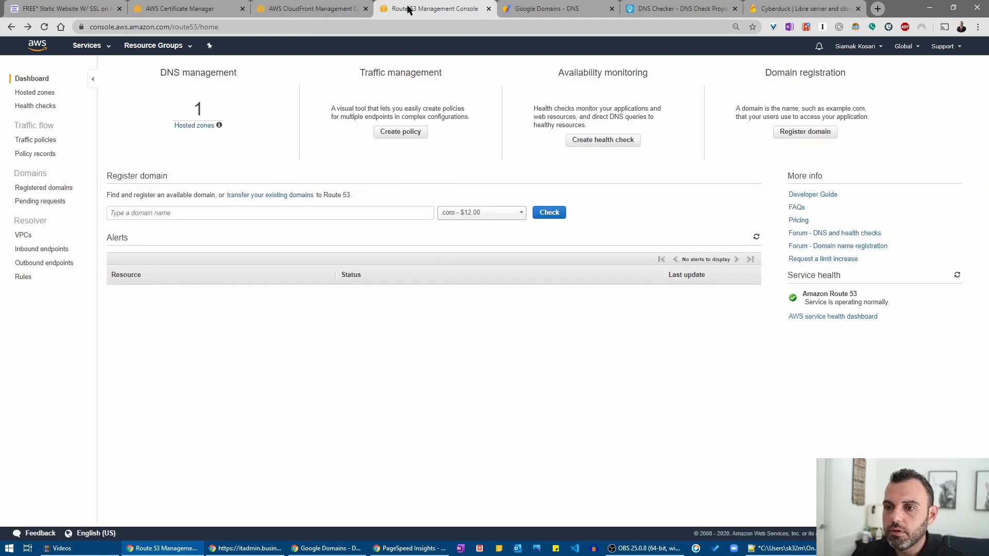
click(194, 126)
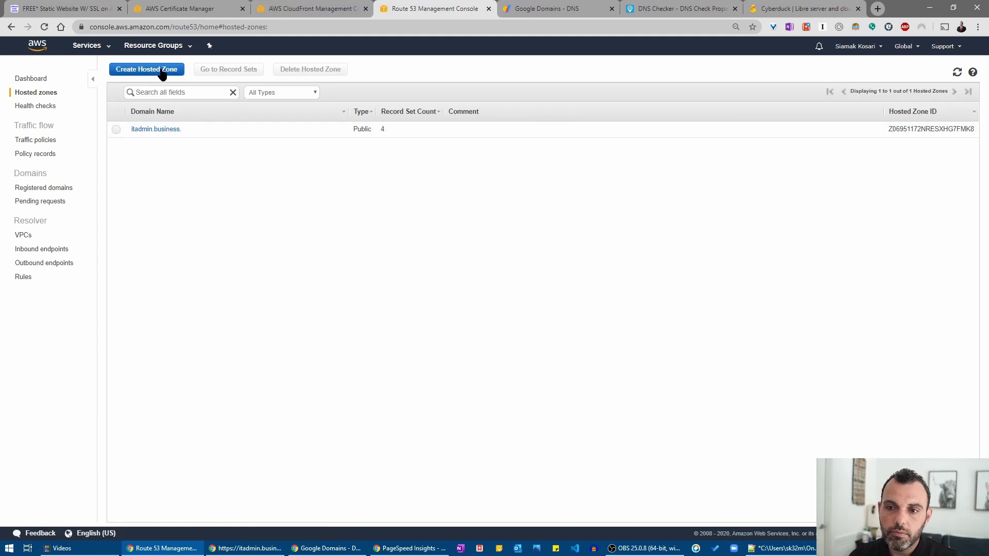
click(161, 72)
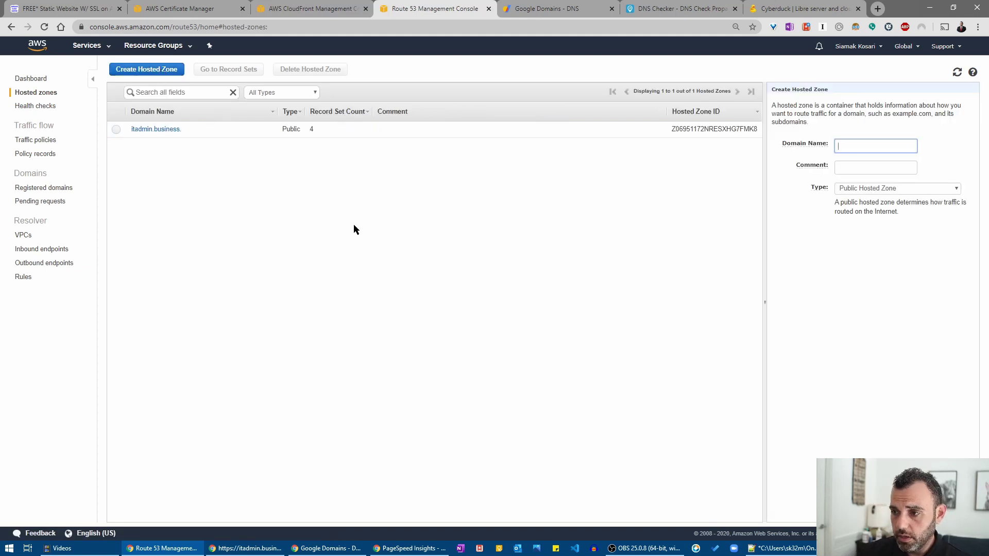
text(airfryf)
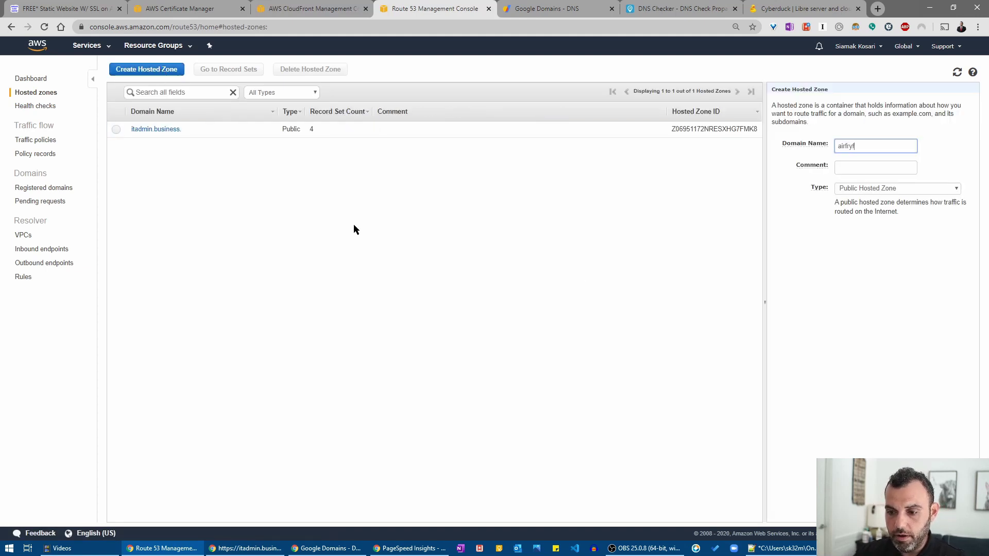
text(ood.com)
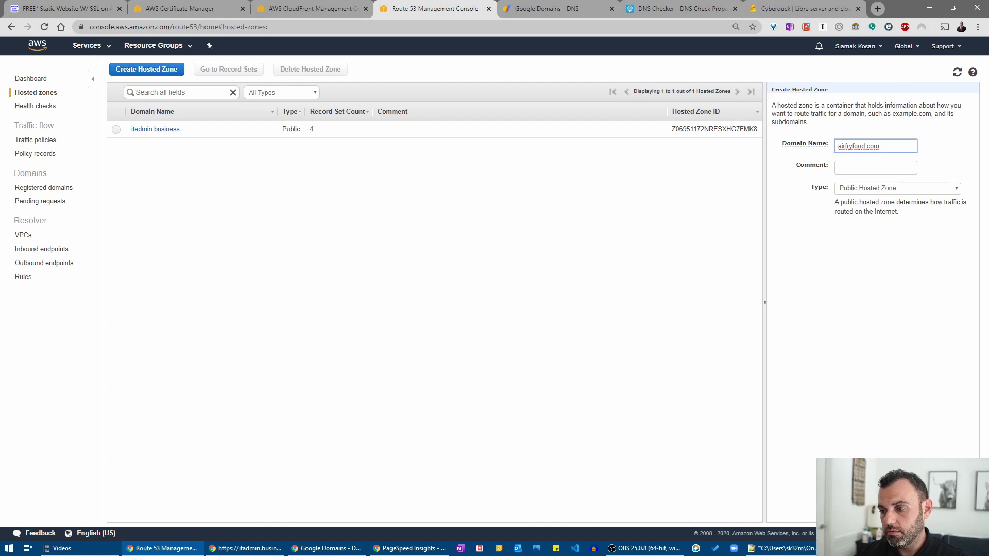
click(958, 512)
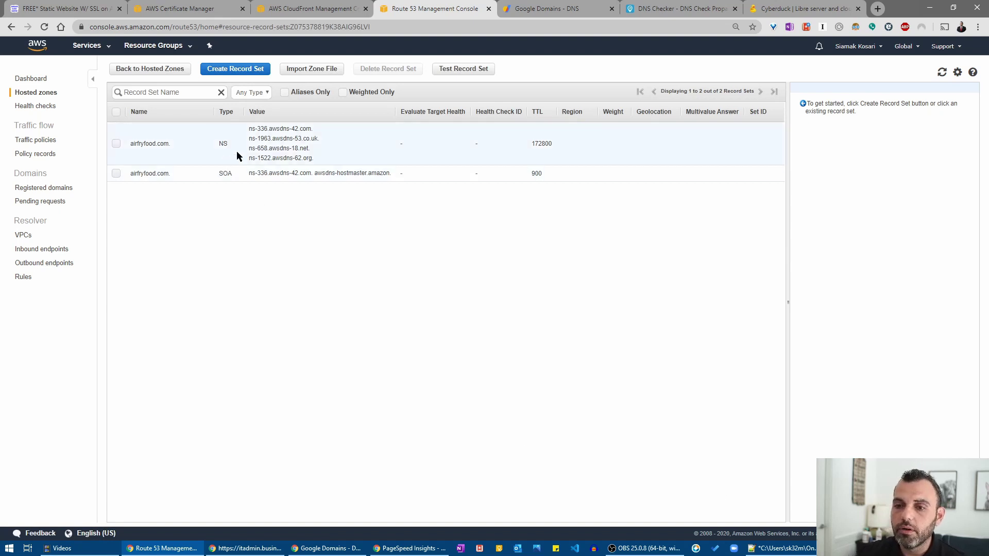
Copy the first name server, ns-336.awsdns-42.com, from the hosted zone's NS record
click(266, 130)
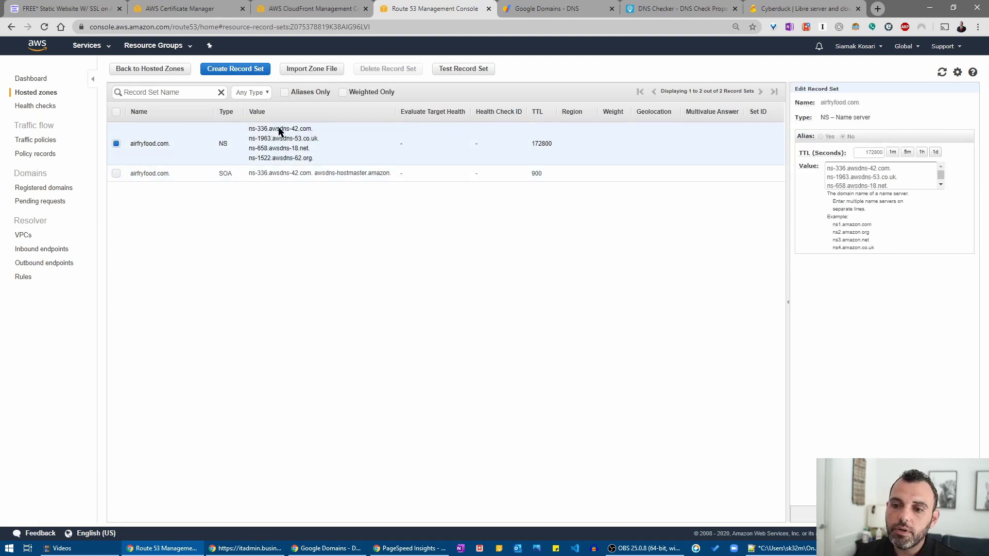
double_click(278, 129)
triple_click(279, 130)
right_click(279, 132)
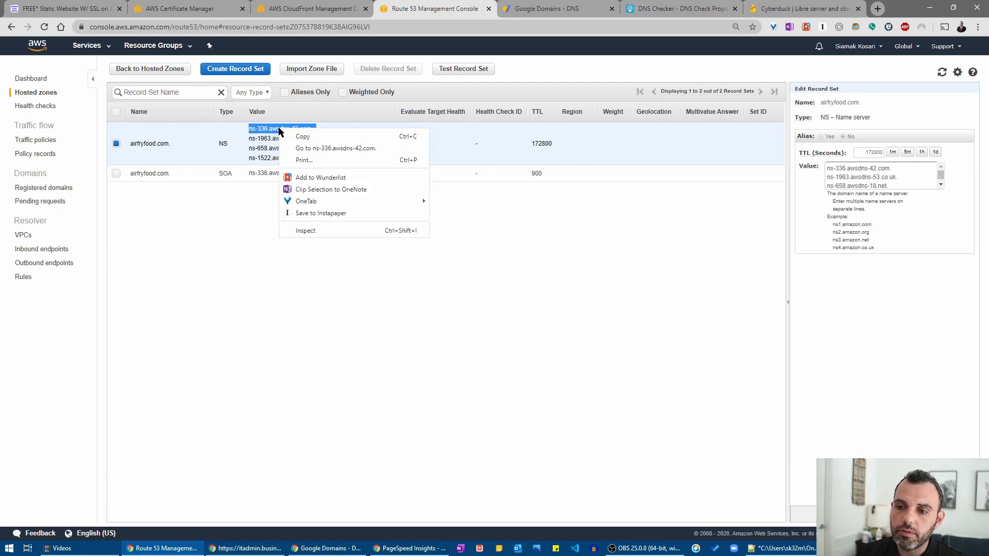
click(299, 137)
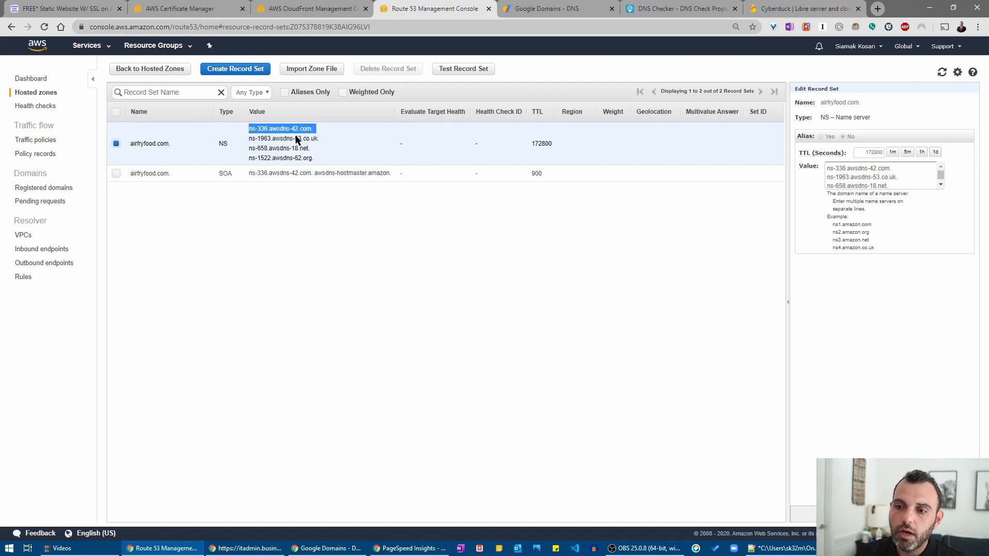
In Google Domains, switch airfryfood.com to custom name servers and paste ns-336.awsdns-42.com as the first one
click(536, 11)
scroll(488, 175, up, 8)
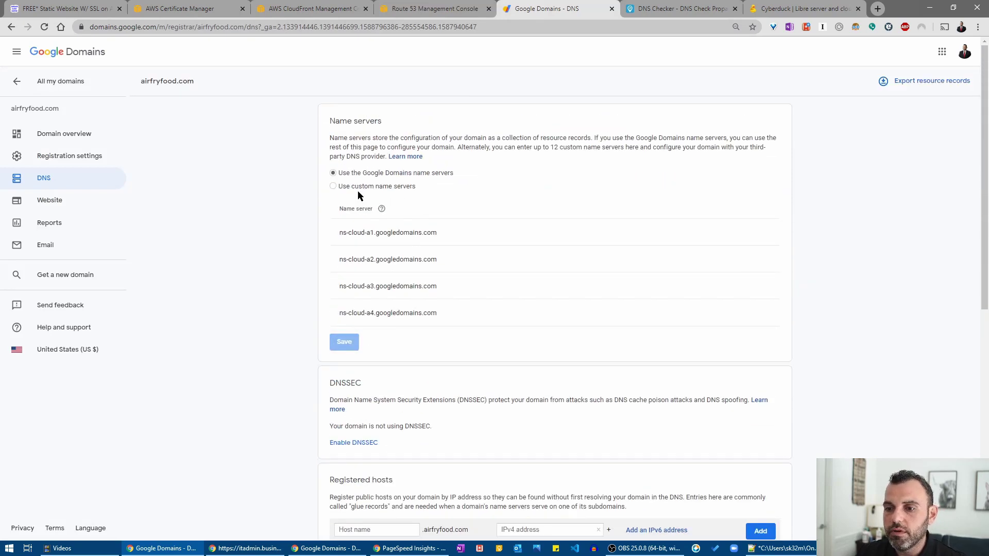
click(356, 186)
click(386, 233)
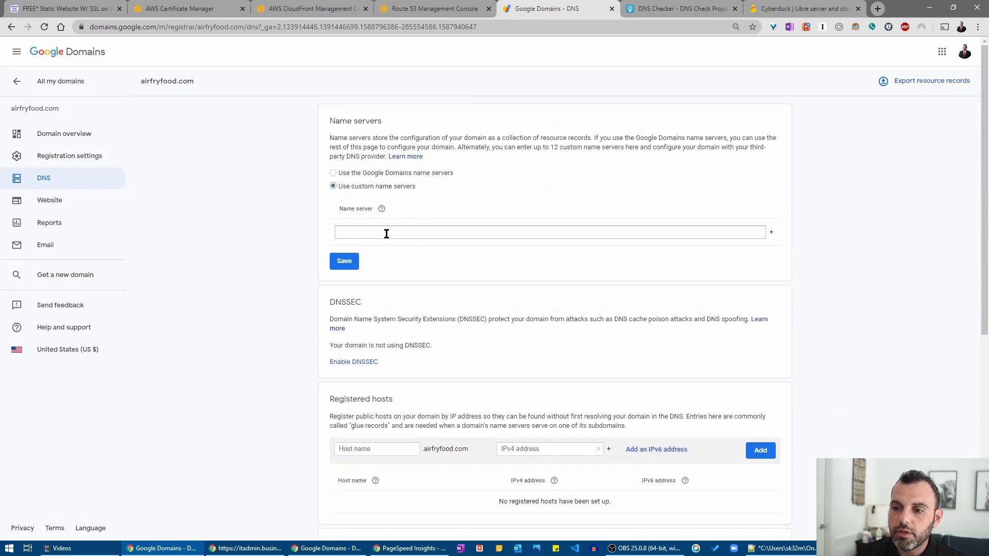
right_click(386, 233)
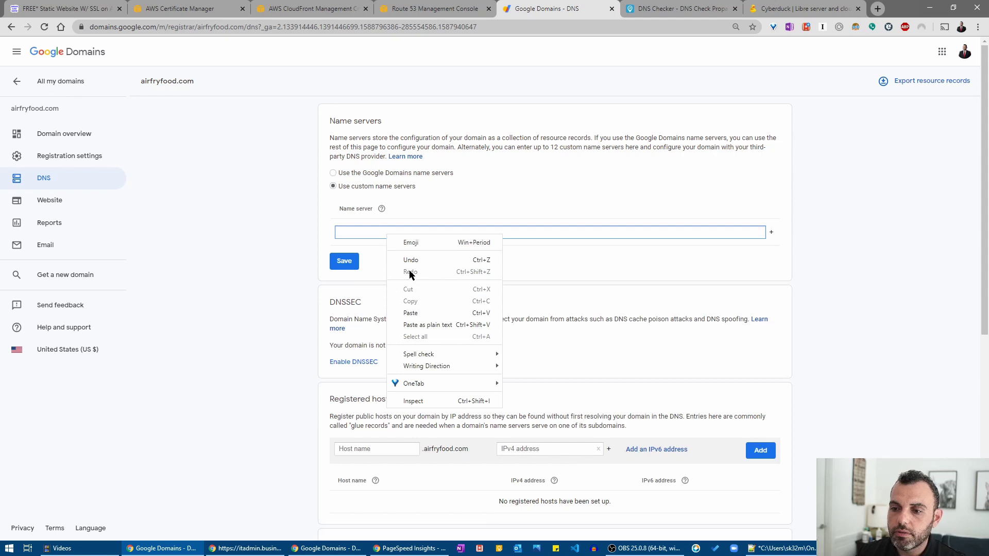
click(416, 313)
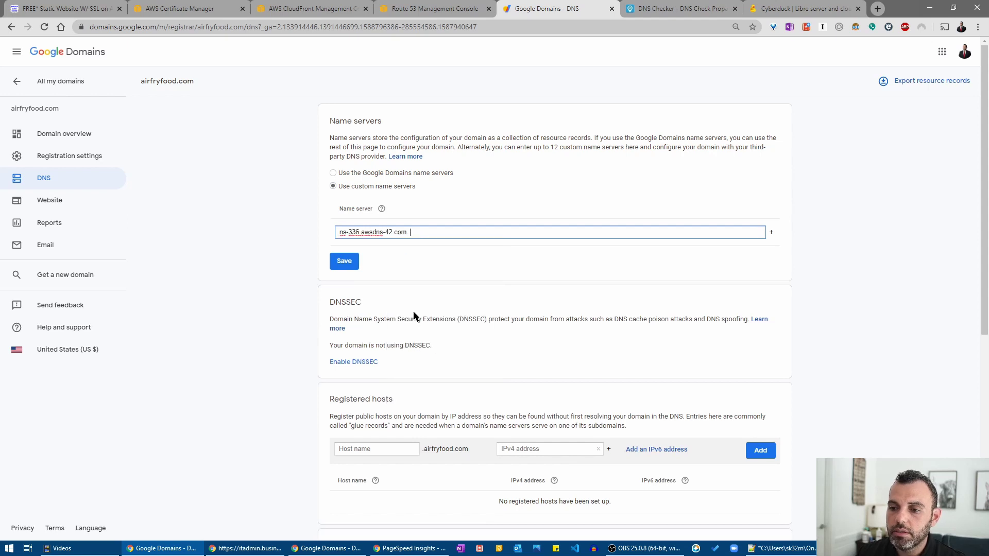
Copy the second name server, ns-1963.awsdns-53.co.uk, from Route 53 and add it to the custom name servers in Google Domains
click(418, 6)
drag(301, 129, 301, 138)
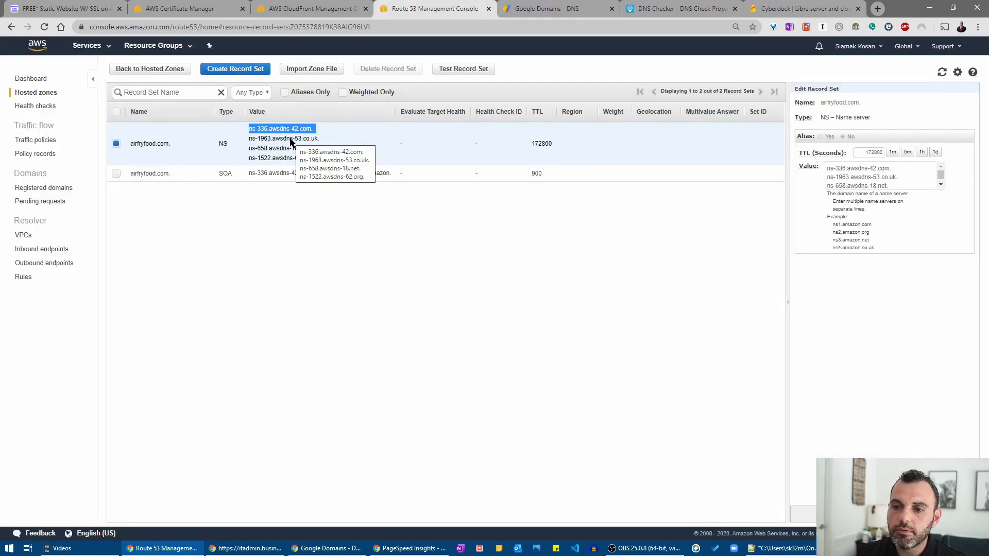
triple_click(291, 139)
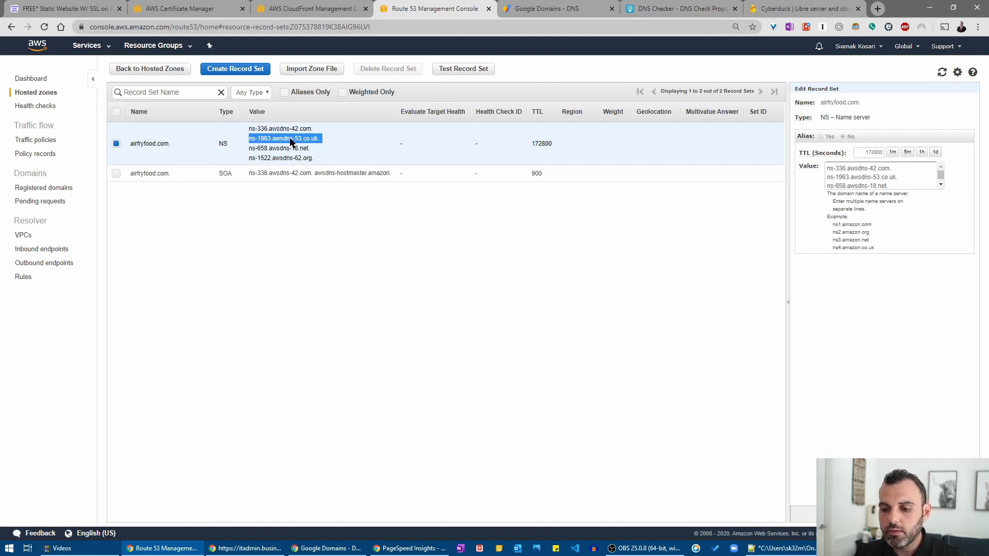
click(530, 9)
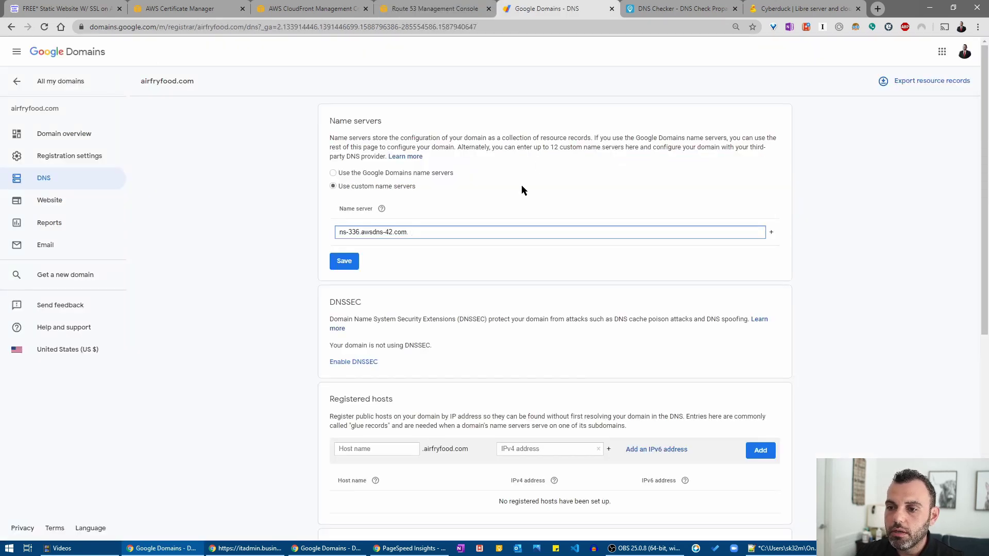
click(771, 232)
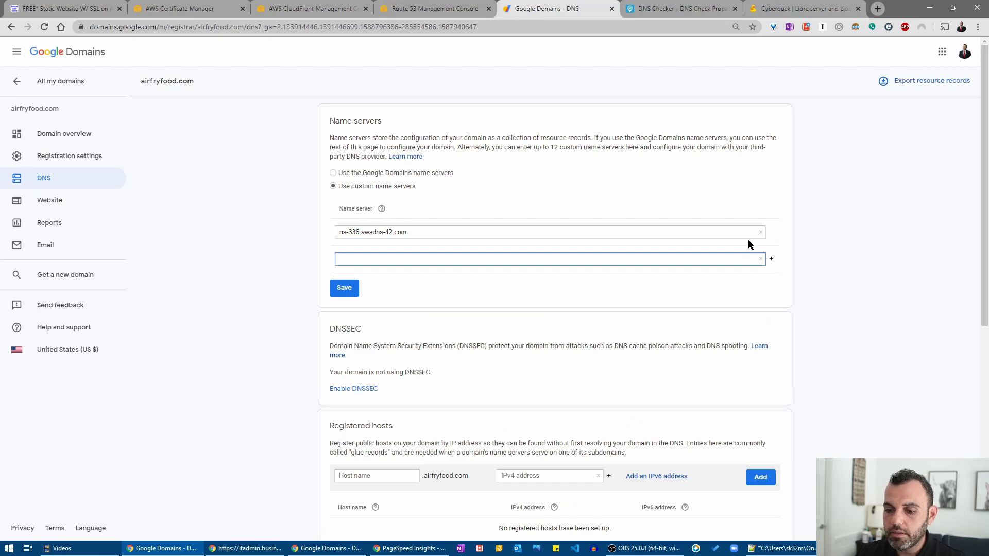
key(ctrl+v)
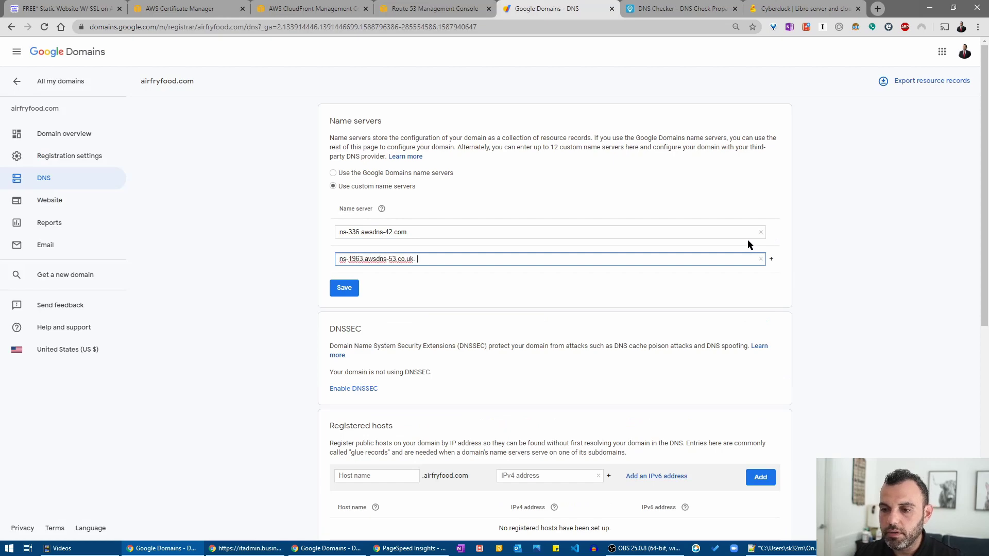
Copy the third name server, ns-658.awsdns-18.net, from the Route 53 NS record and add it to the Google Domains name server list
click(323, 6)
click(406, 9)
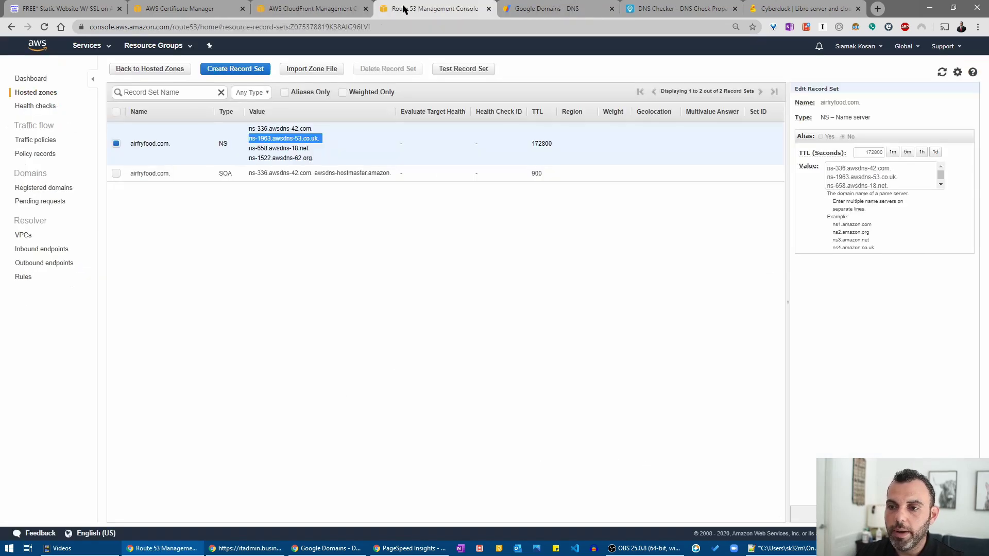
double_click(294, 149)
triple_click(295, 149)
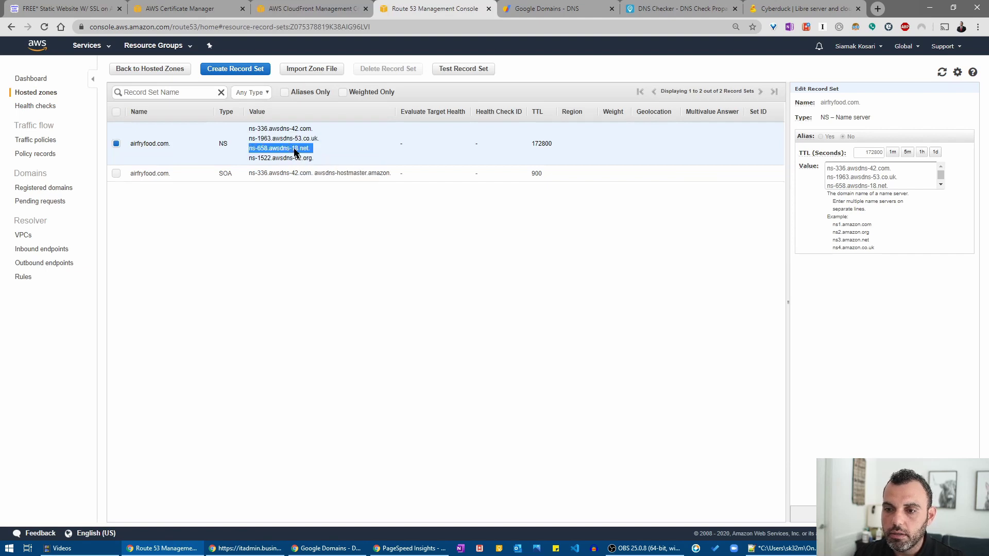
click(560, 5)
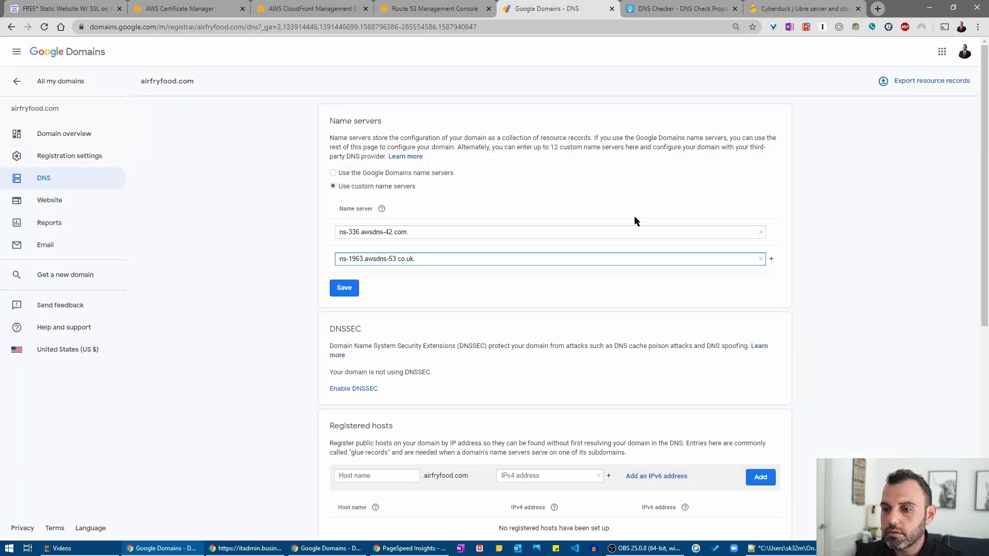
click(771, 261)
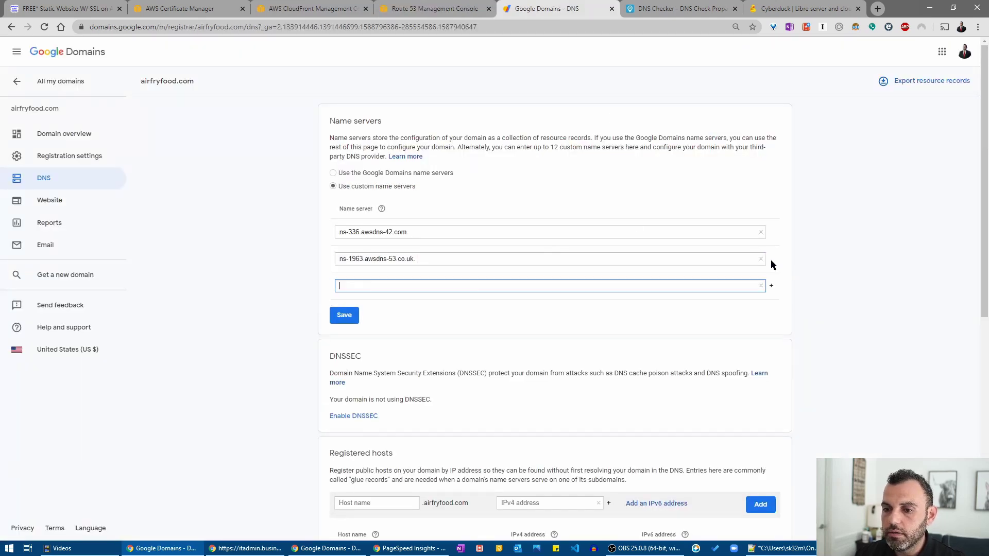
key(ctrl+v)
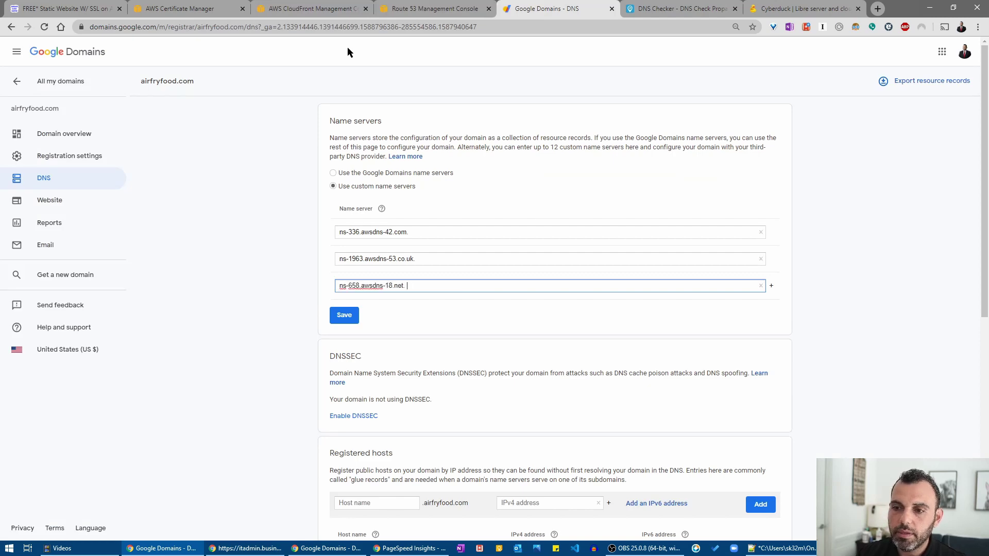
Add the fourth Route 53 name server, ns-1522.awsdns-62.org, in Google Domains and save the custom name servers
click(306, 4)
click(224, 7)
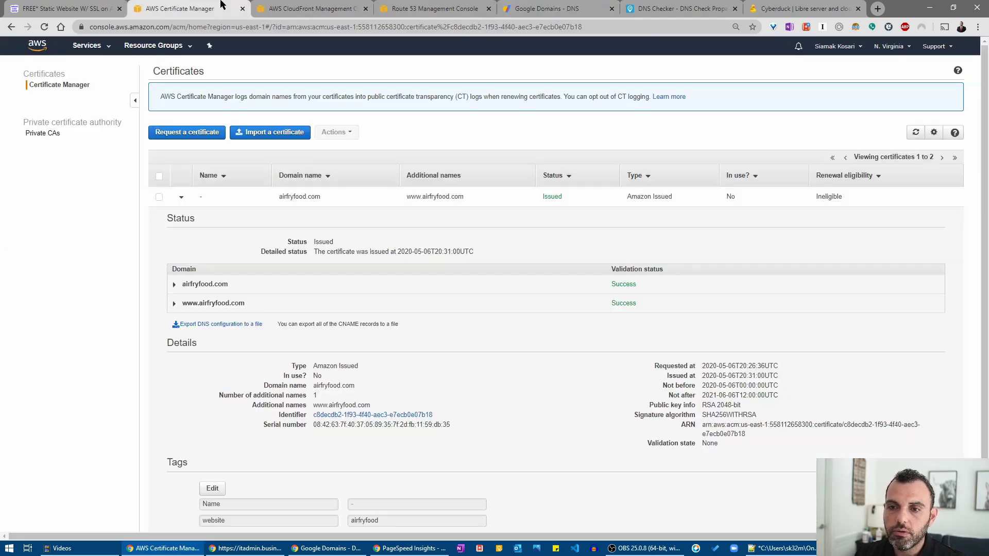
click(417, 6)
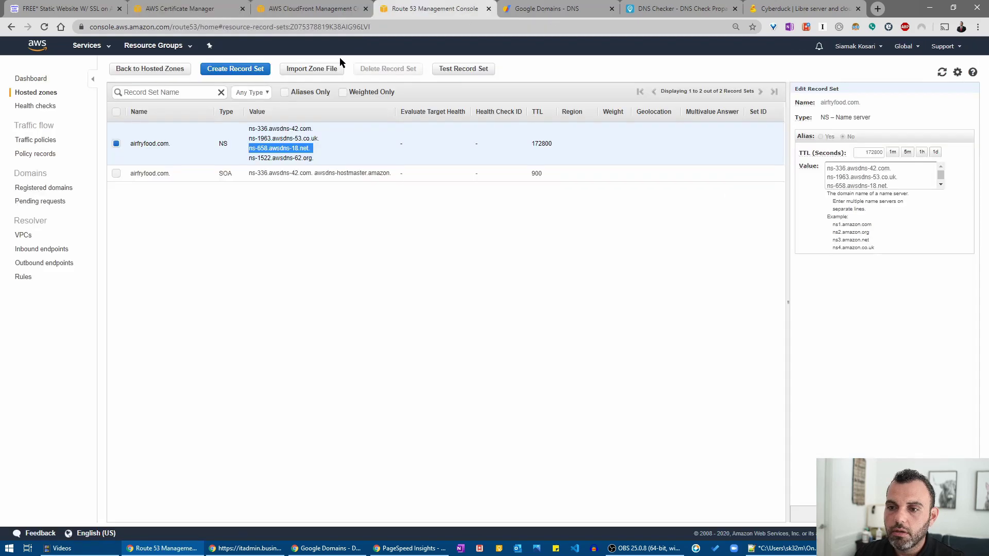
right_click(276, 157)
triple_click(276, 160)
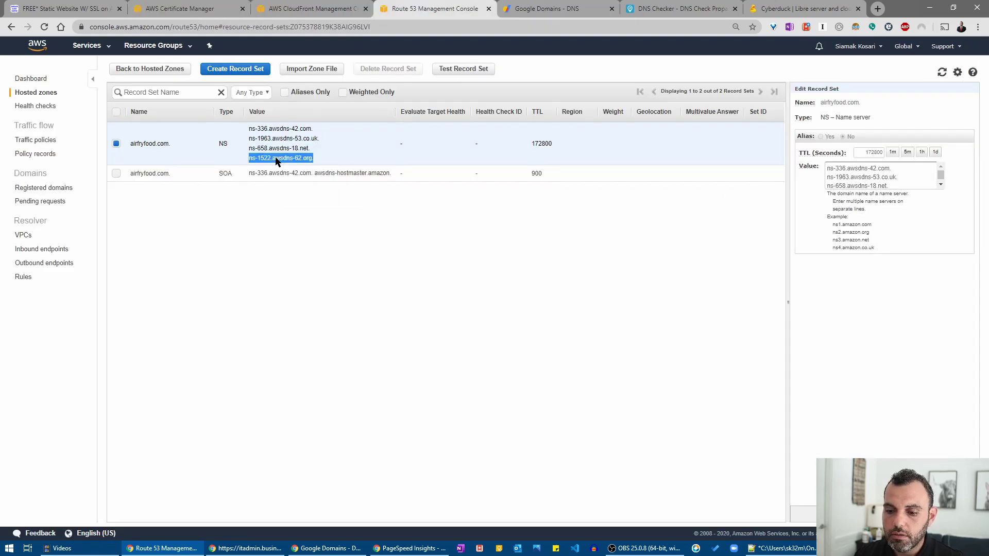
click(541, 7)
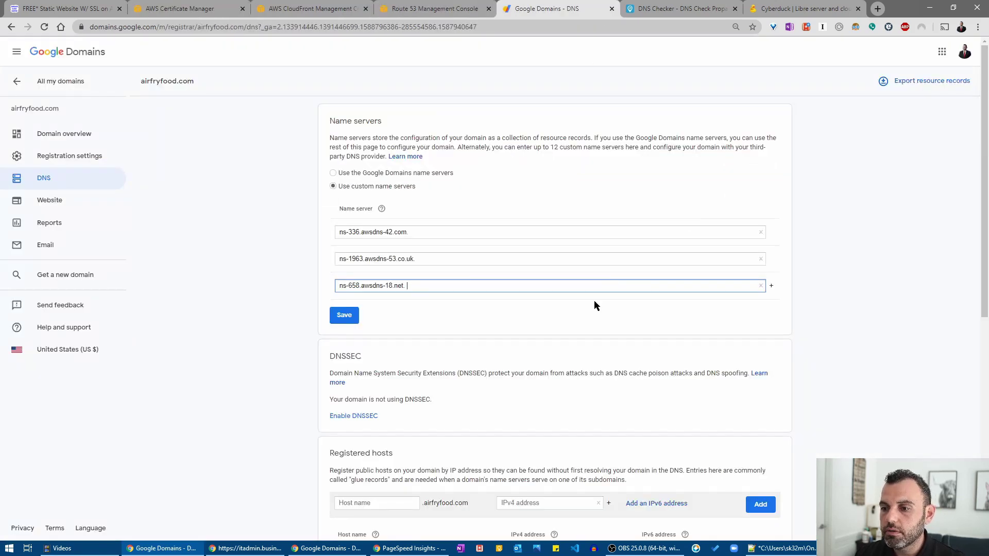
click(770, 286)
key(ctrl+v)
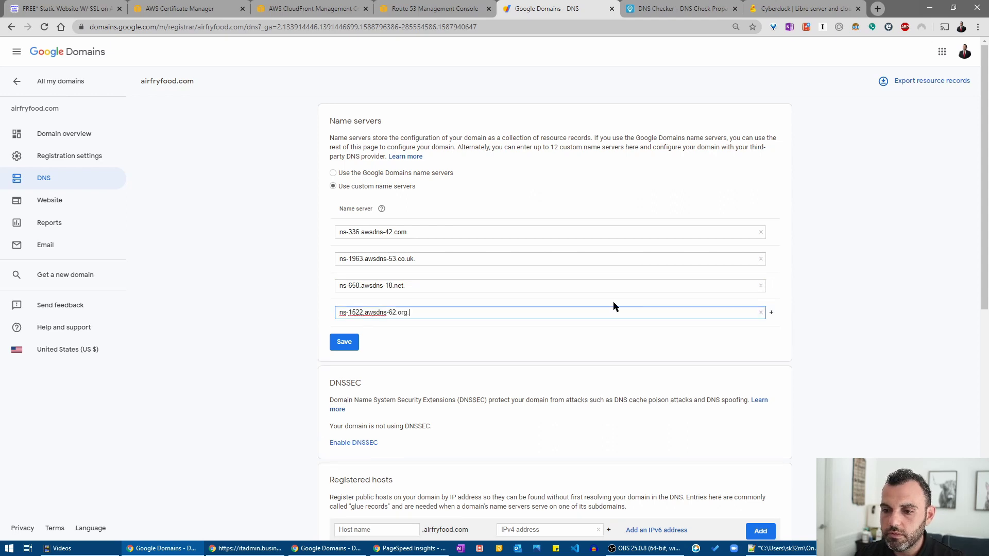
click(346, 345)
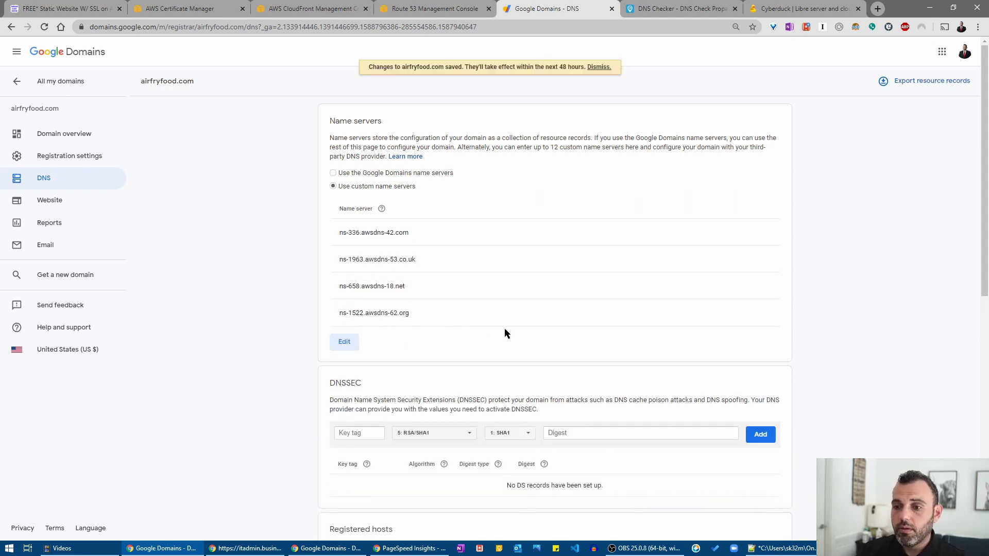
scroll(512, 351, down, 9)
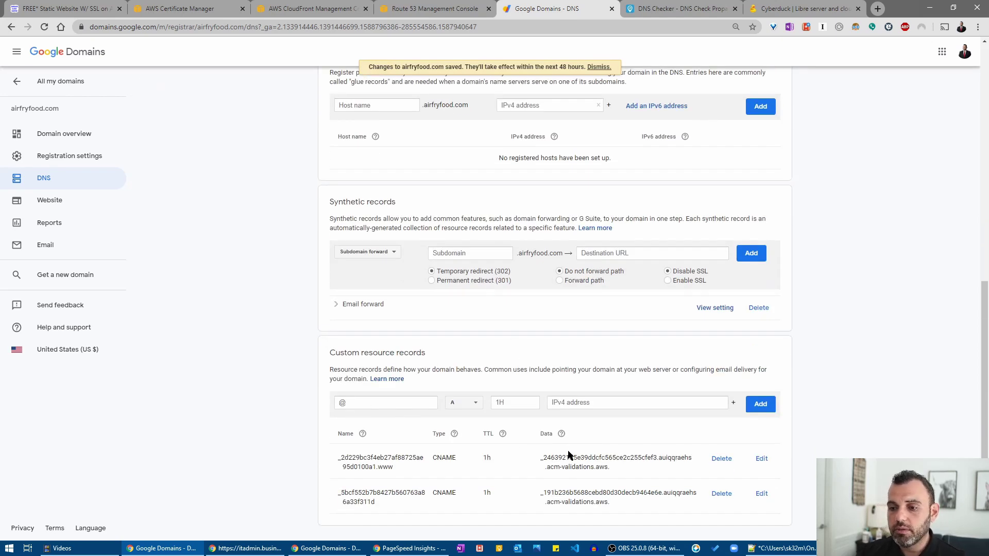
scroll(568, 455, up, 10)
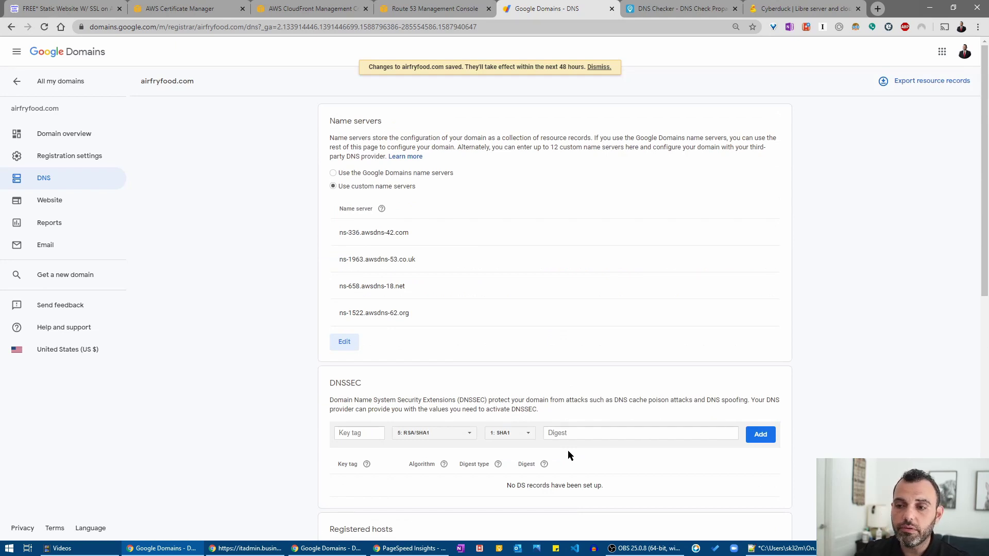
click(436, 7)
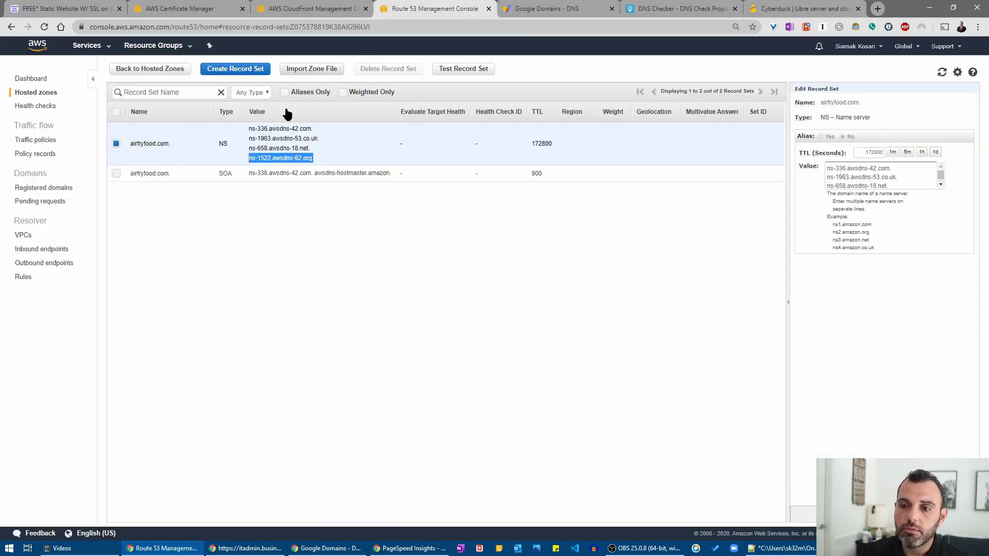
click(237, 69)
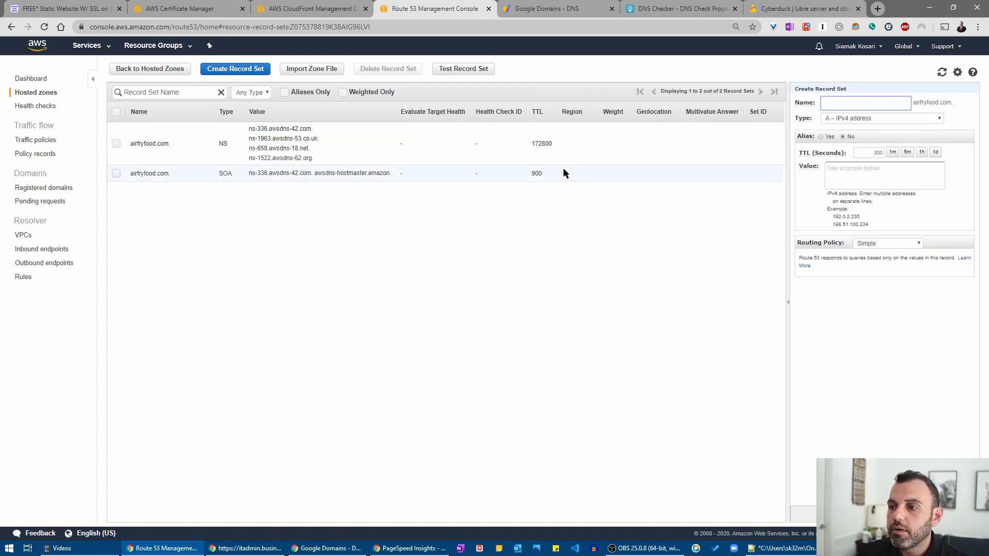
click(863, 102)
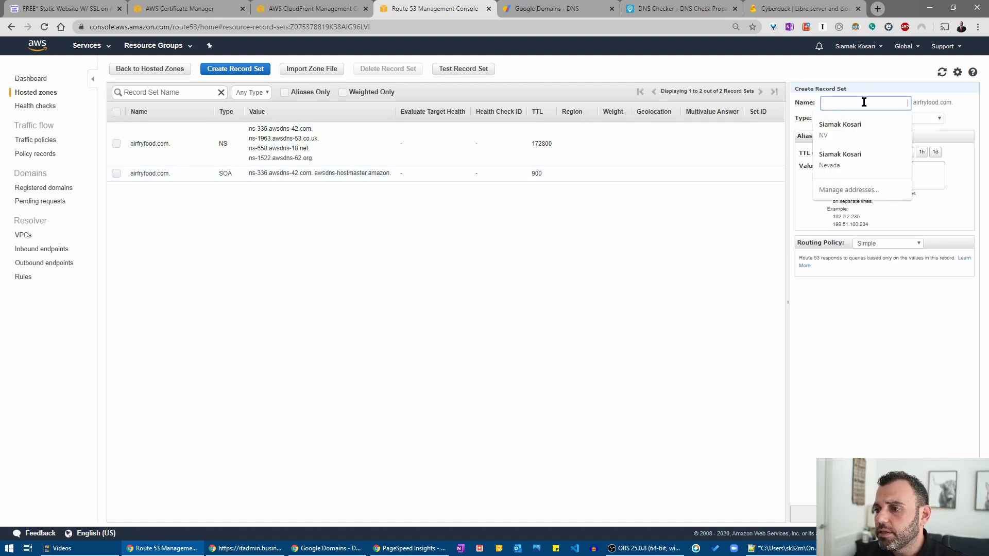
text(www)
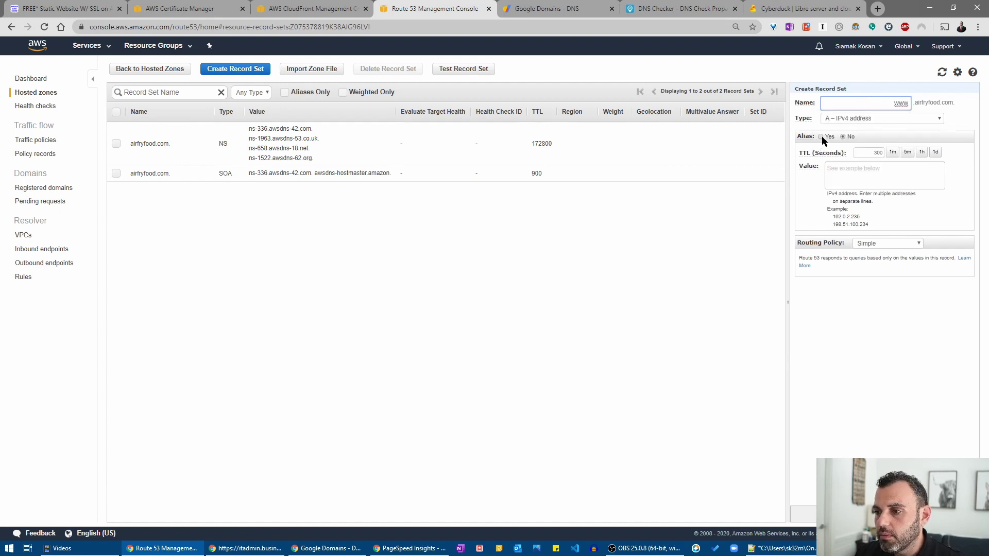
click(821, 137)
click(872, 150)
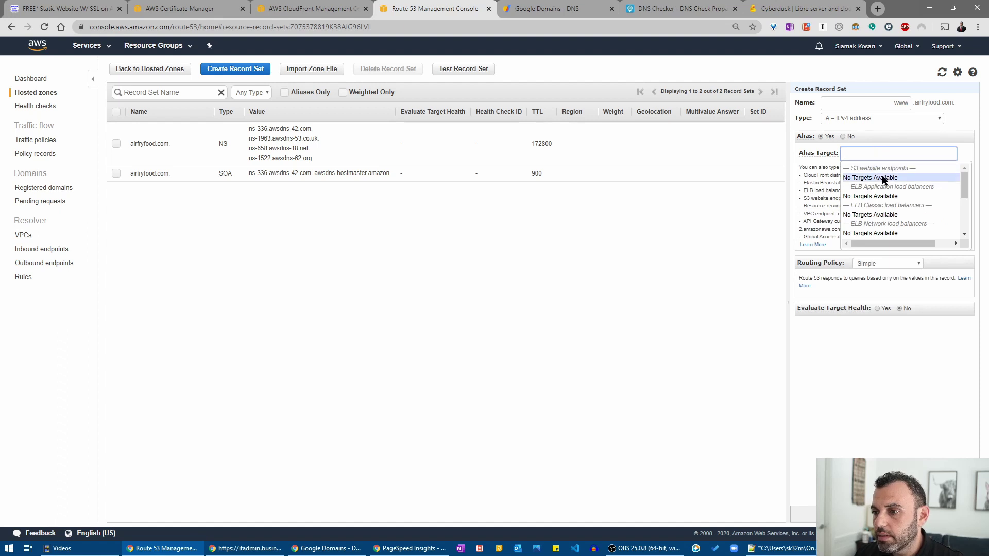
scroll(885, 178, down, 3)
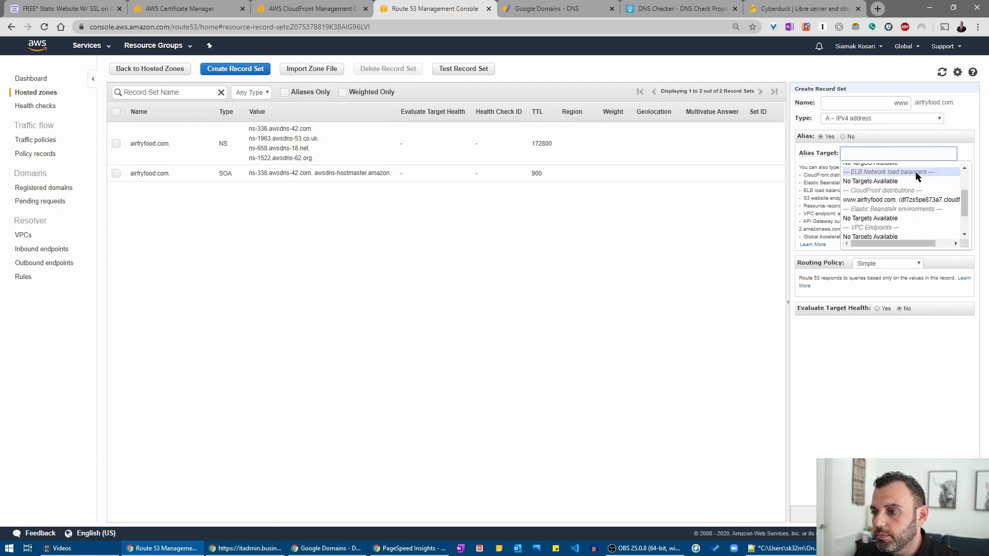
click(936, 200)
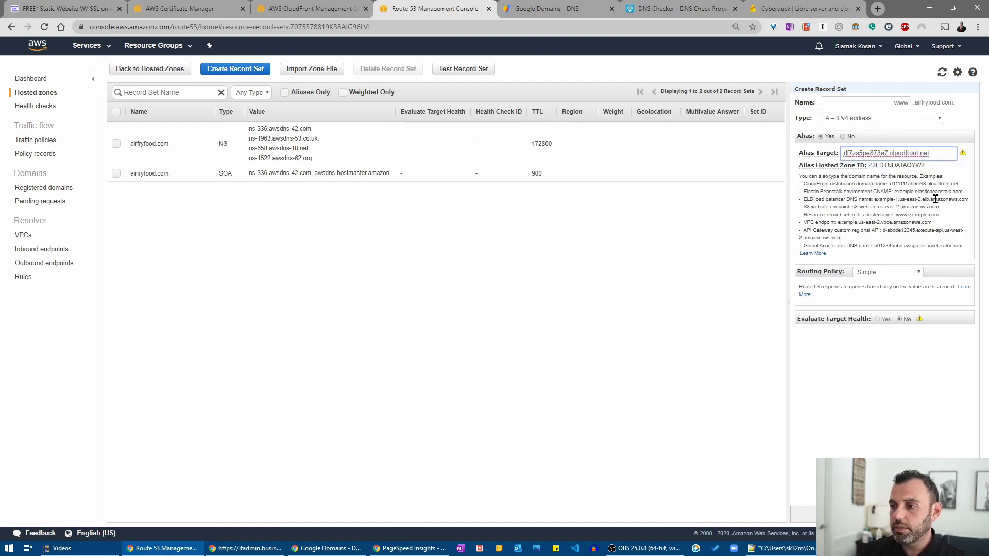
Create an IPv4 alias record for the root domain airfryfood.com targeting the CloudFront distribution df7zs5pe873a7.cloudfront.net
click(255, 70)
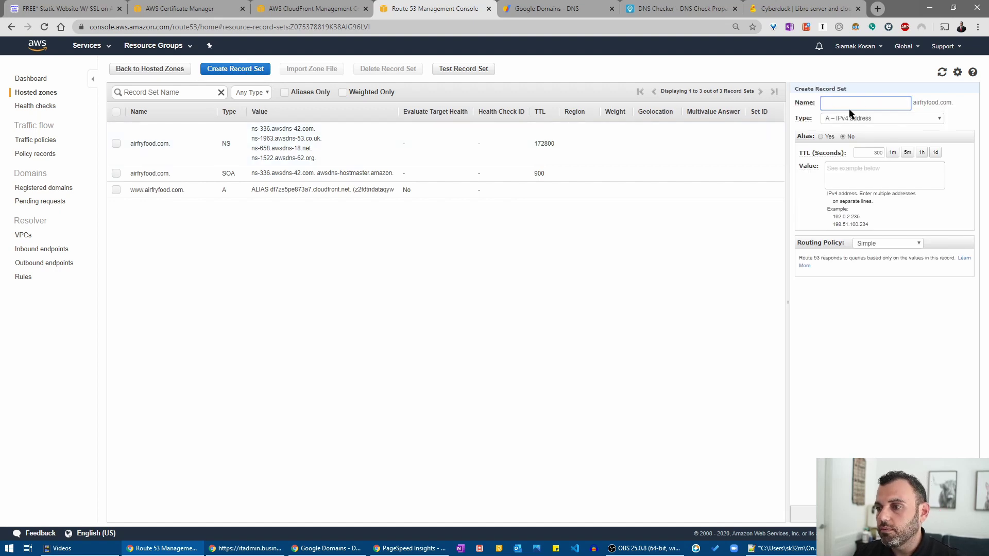
click(821, 136)
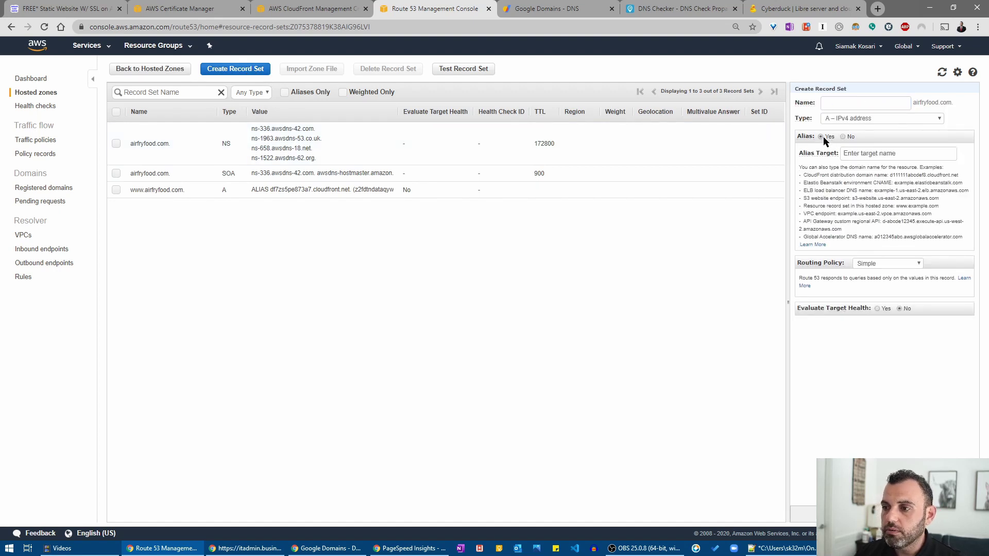
click(884, 155)
scroll(909, 206, down, 3)
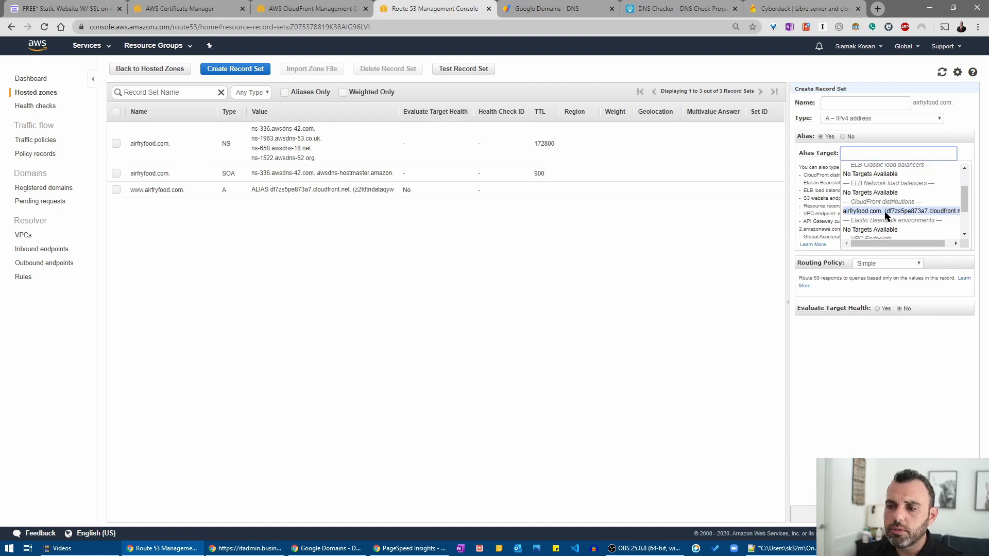
click(886, 211)
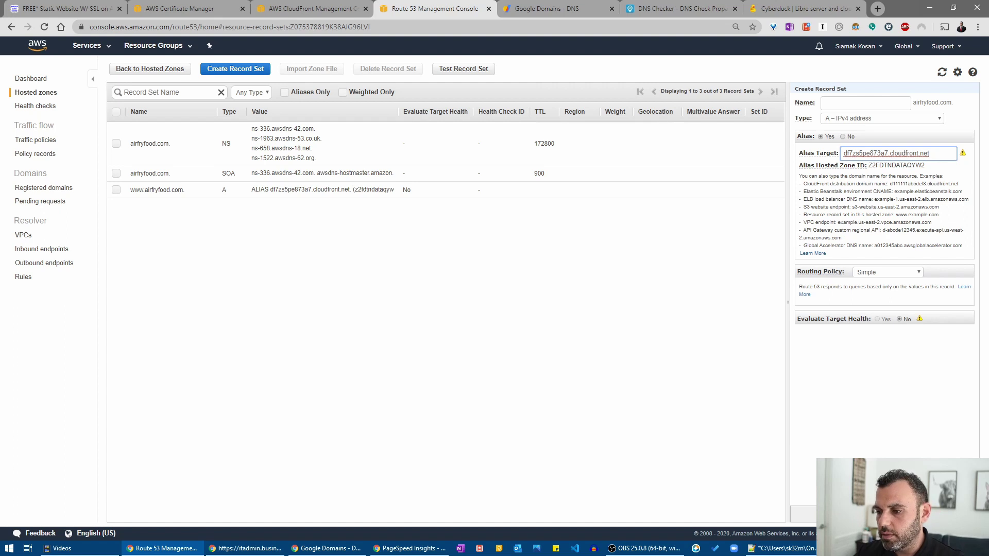
click(876, 515)
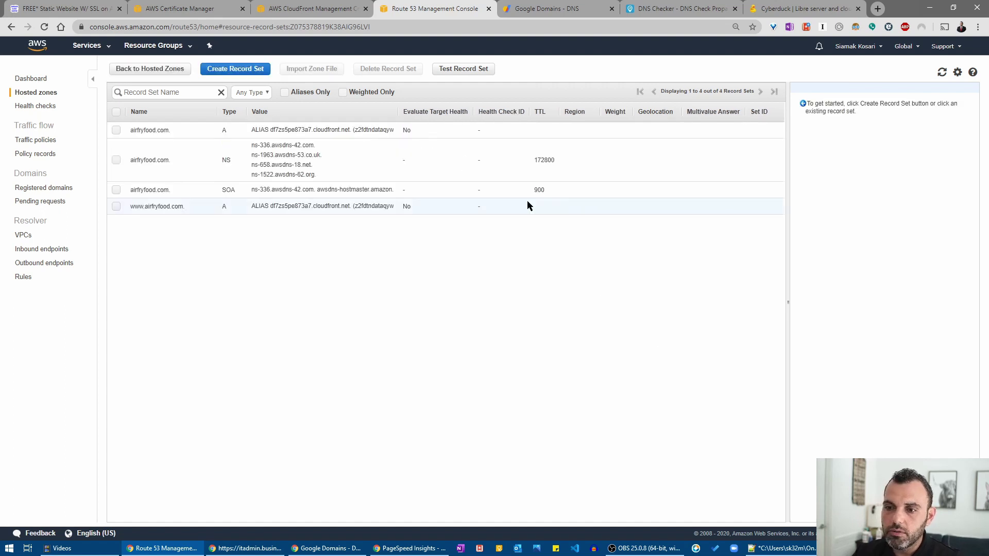
Check the deployment status of the airfryfood.com distribution in the CloudFront console, and return to the Route 53 record sets
click(305, 6)
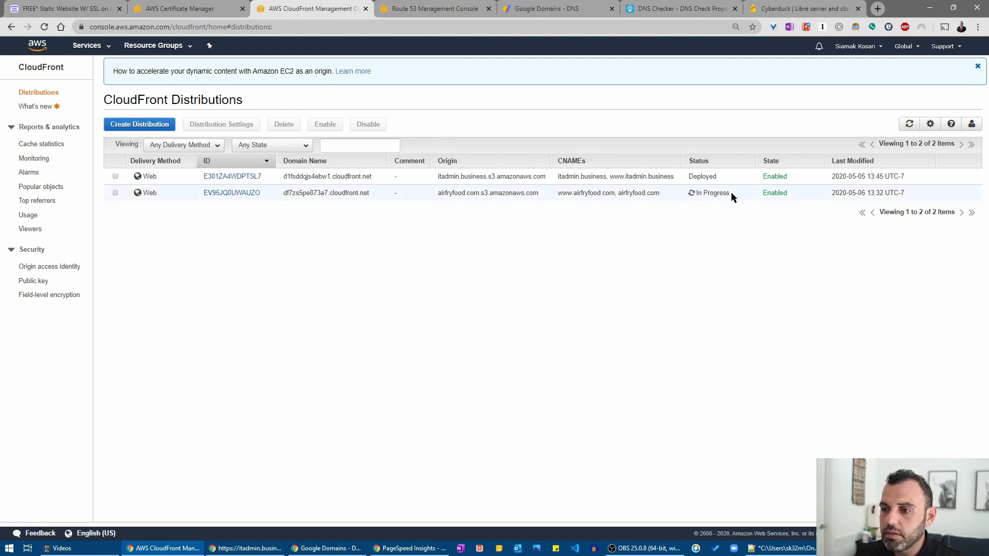
drag(730, 193, 689, 194)
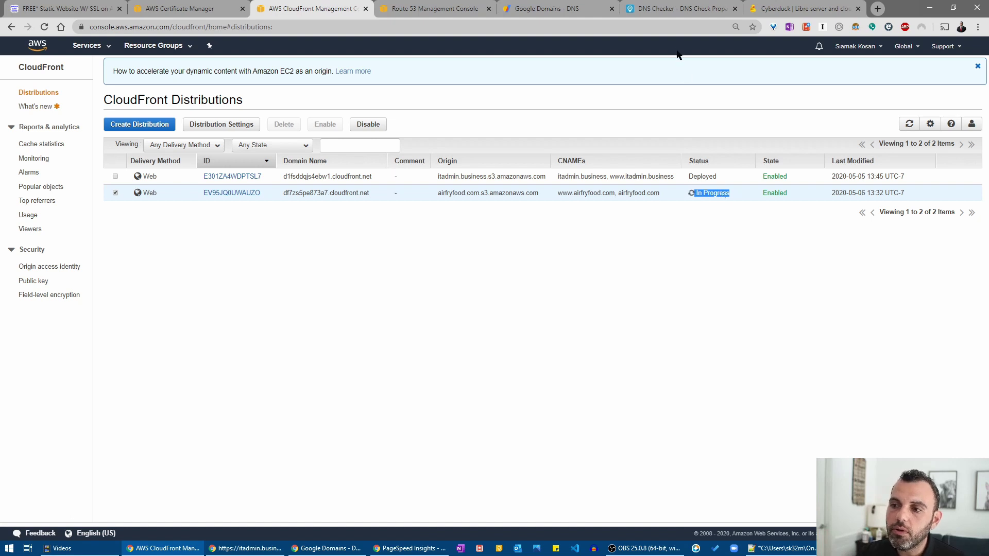
click(429, 7)
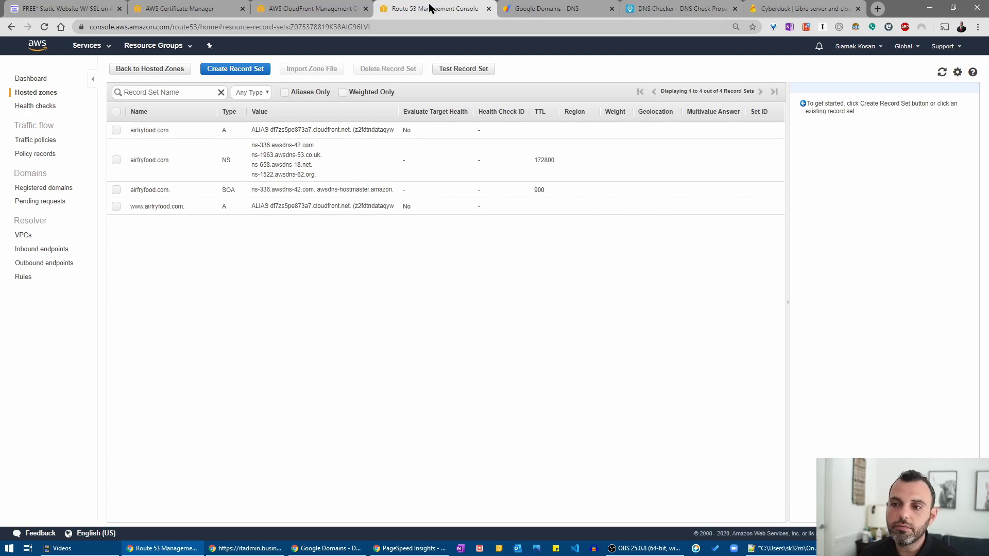
Switch to DNS Checker and examine the DNS propagation map for itadmin.business
click(691, 6)
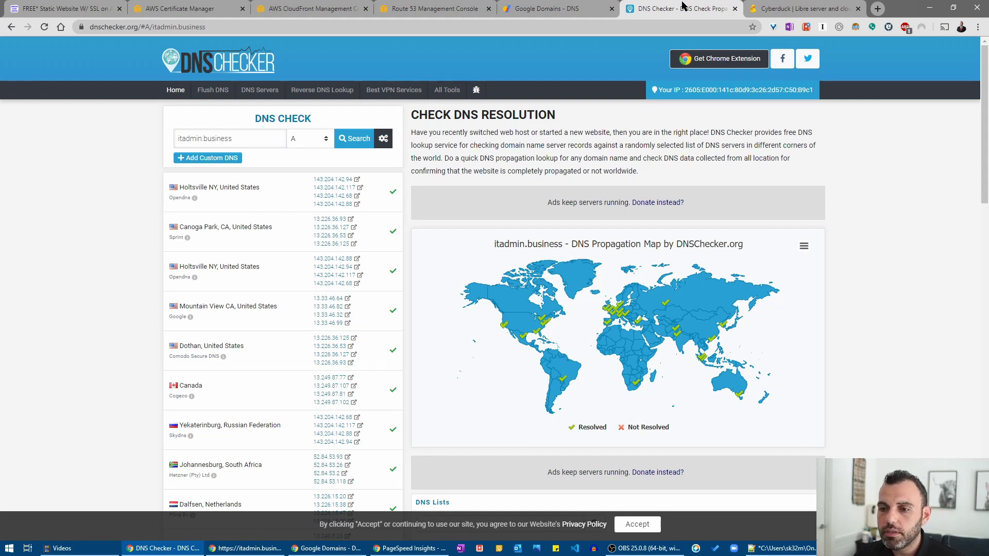
click(258, 144)
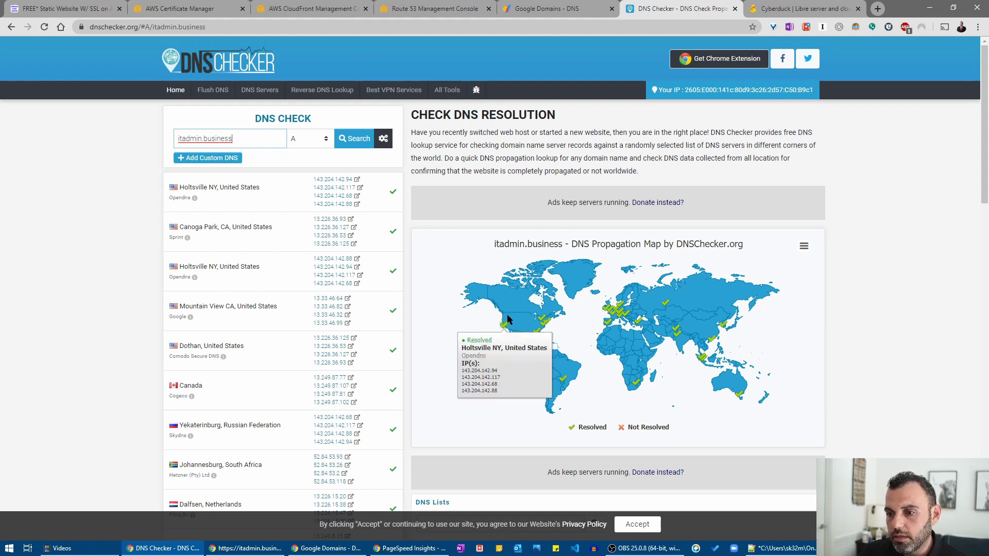
Load itadmin.business in a new browser tab and inspect the site's connection security information
mouse_move(635, 302)
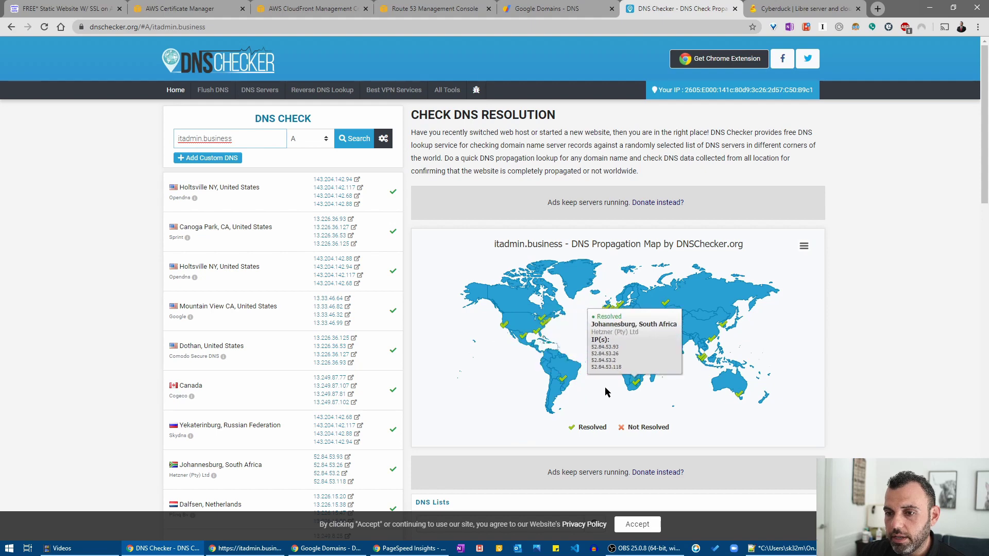
click(877, 9)
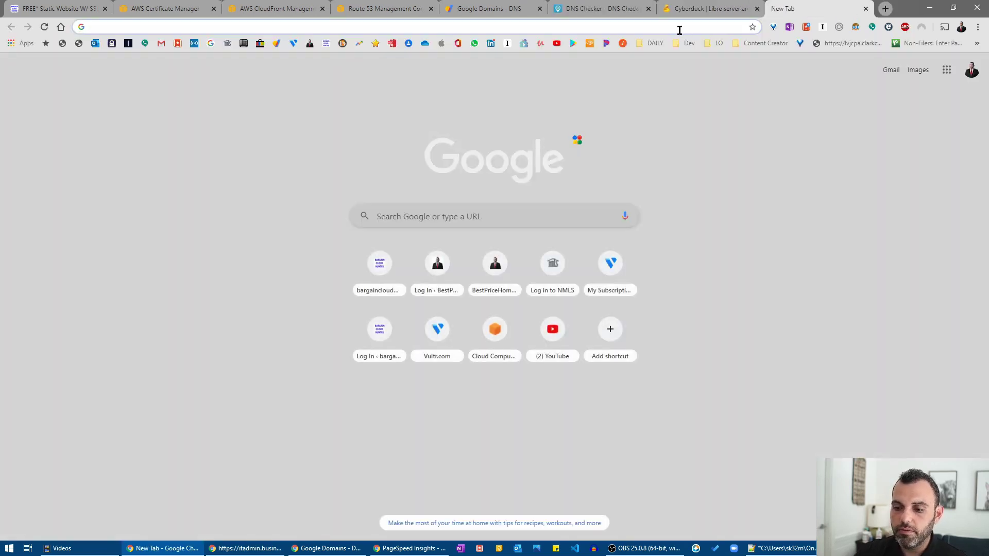
text(itadmin.business)
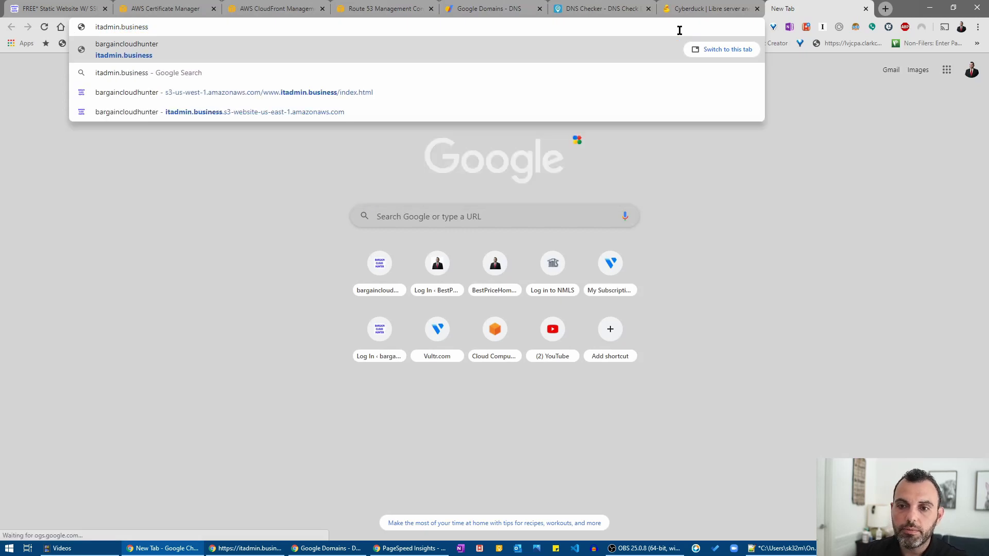
key(Return)
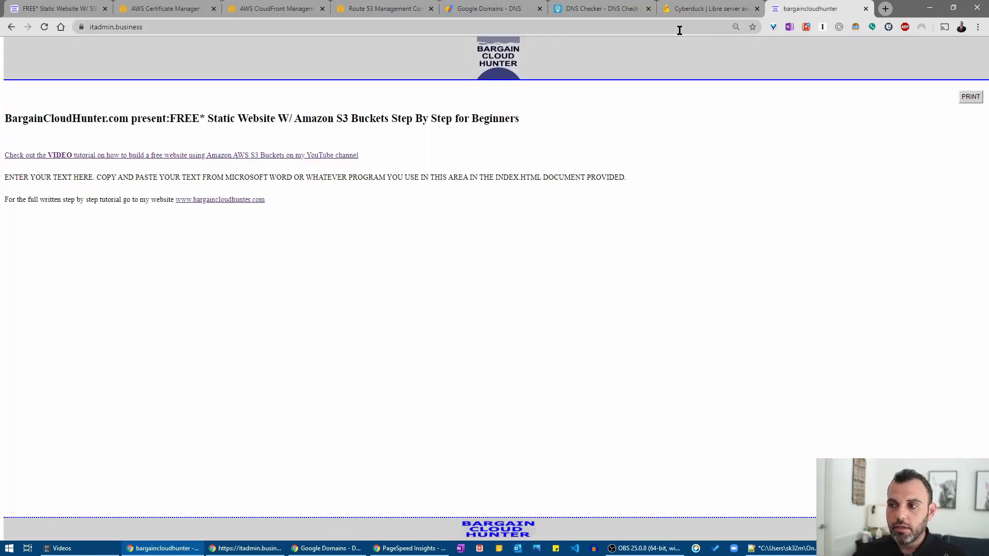
click(81, 27)
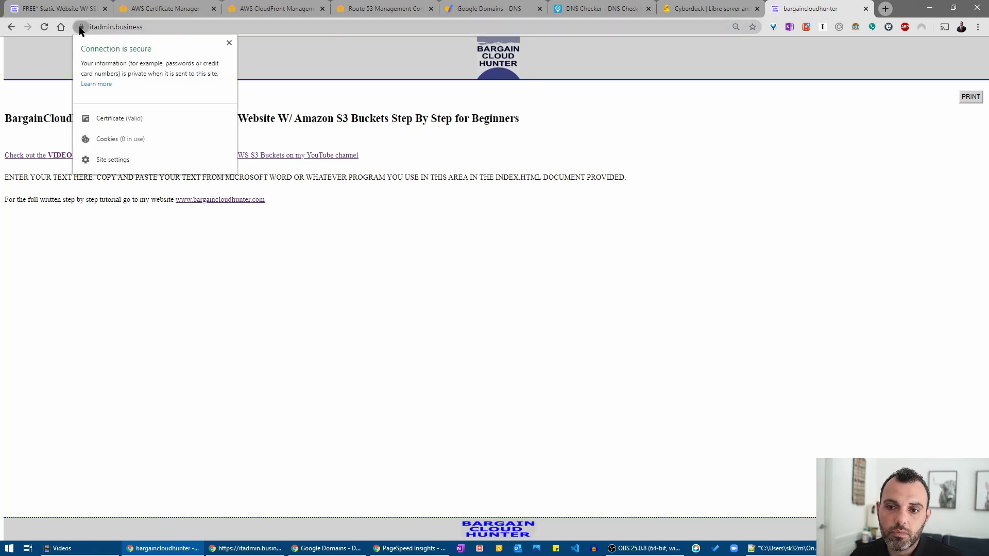
click(228, 43)
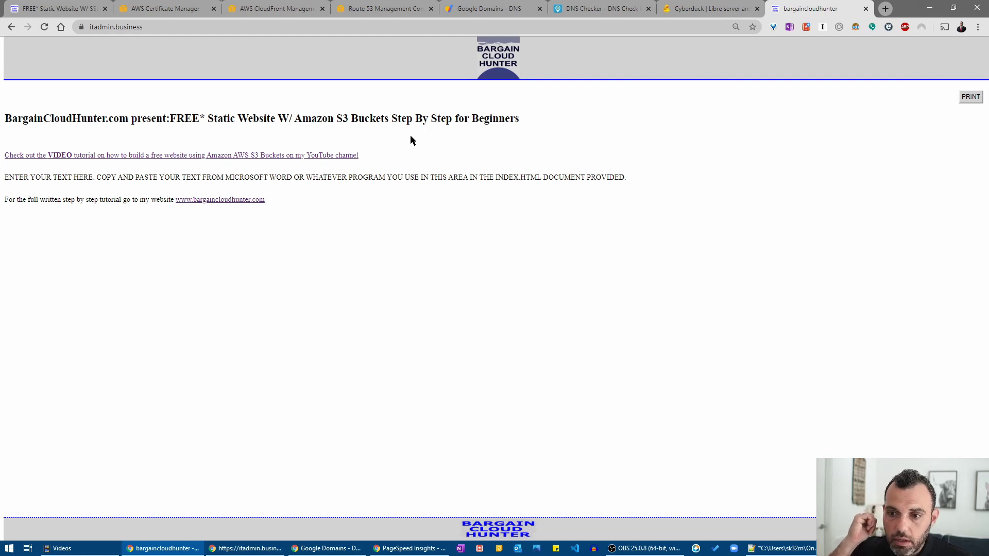
Follow the page's video tutorial link to the YouTube channel, and bring up the already open Cyberduck website
click(316, 157)
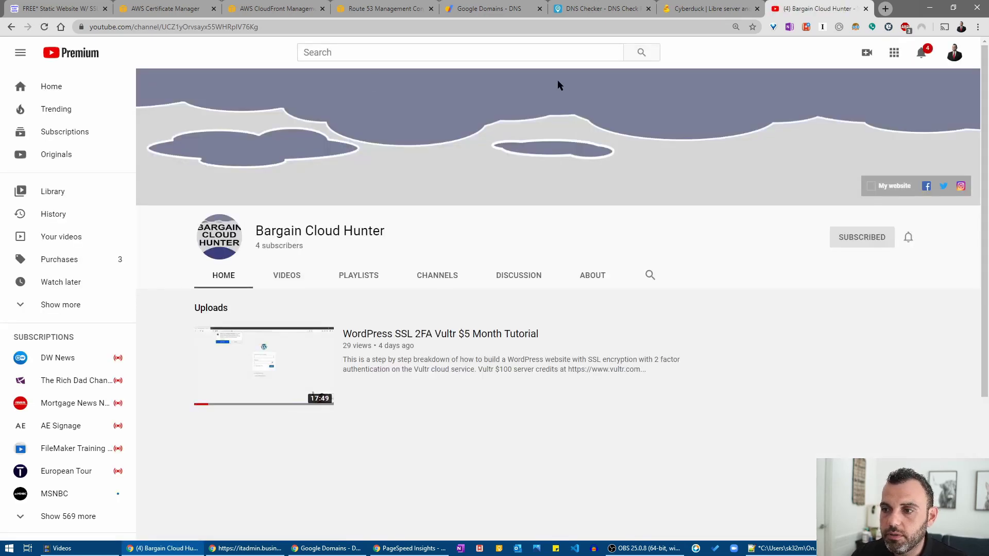
click(366, 11)
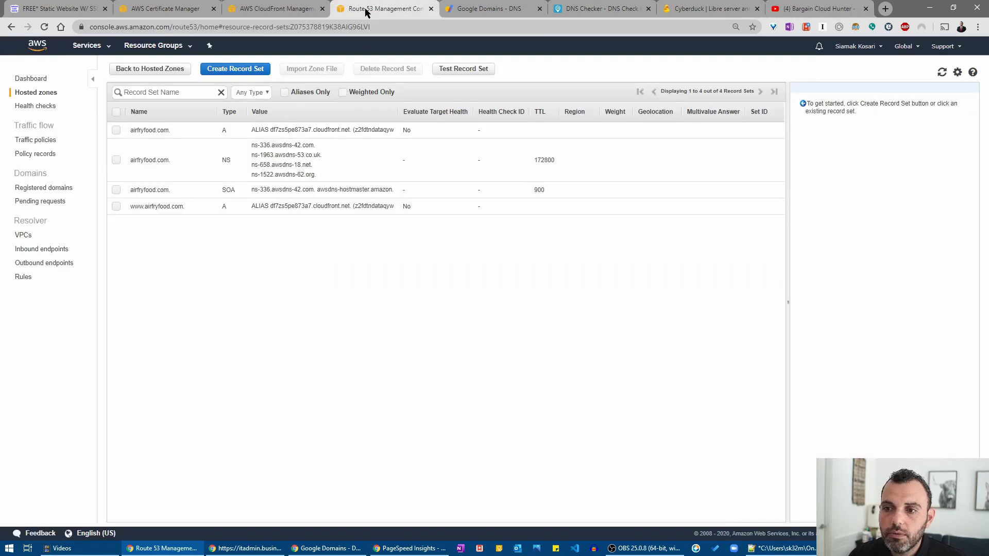
click(278, 6)
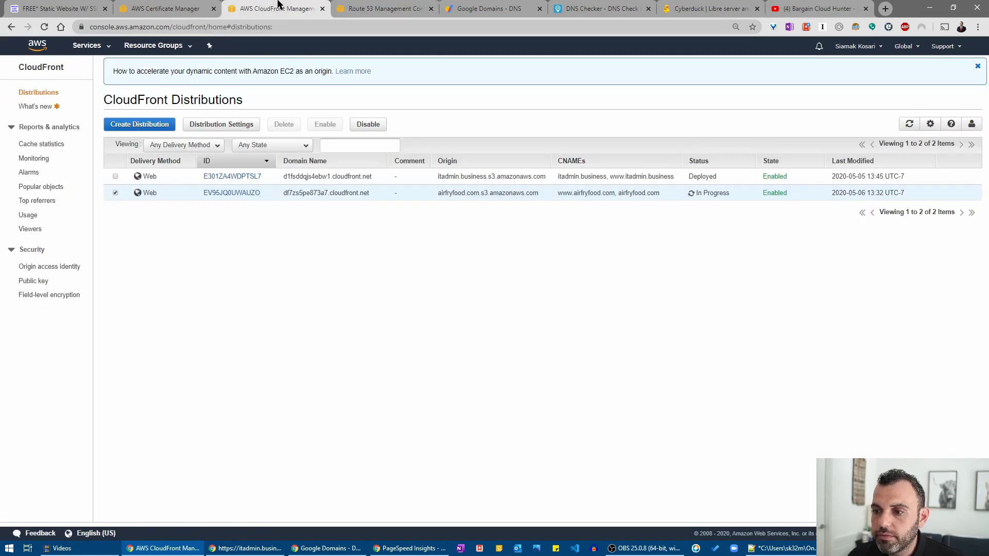
click(192, 8)
click(702, 6)
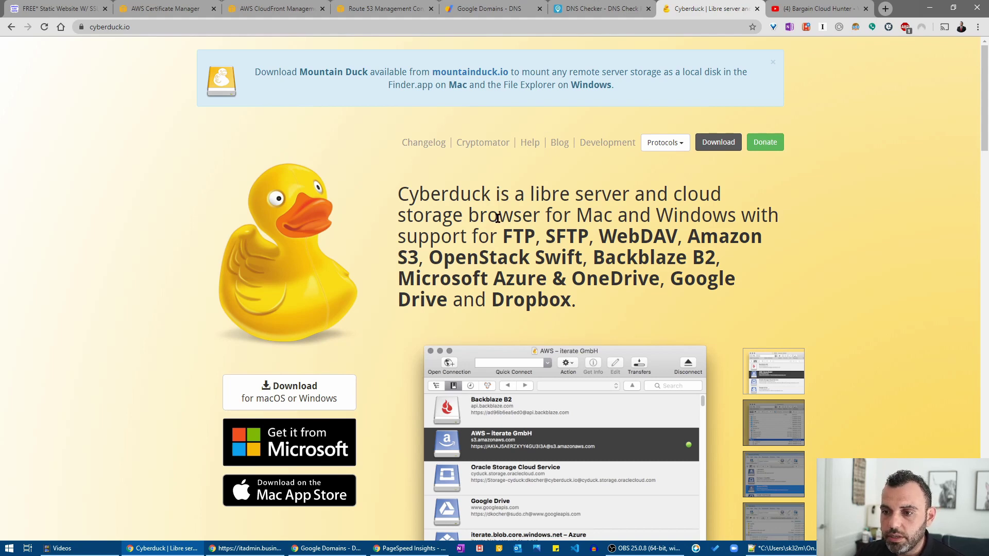
scroll(498, 218, down, 1)
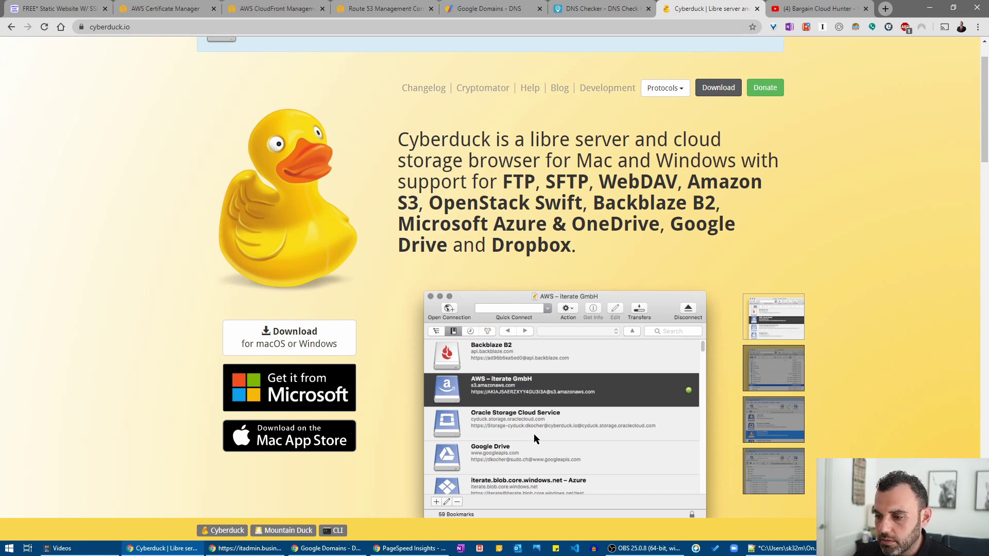
key(super)
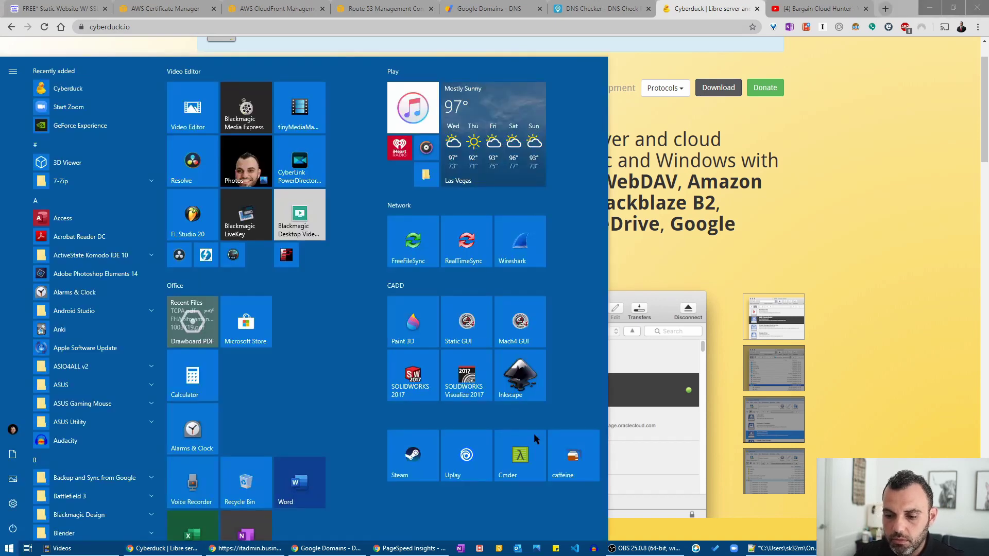
text(cyberd)
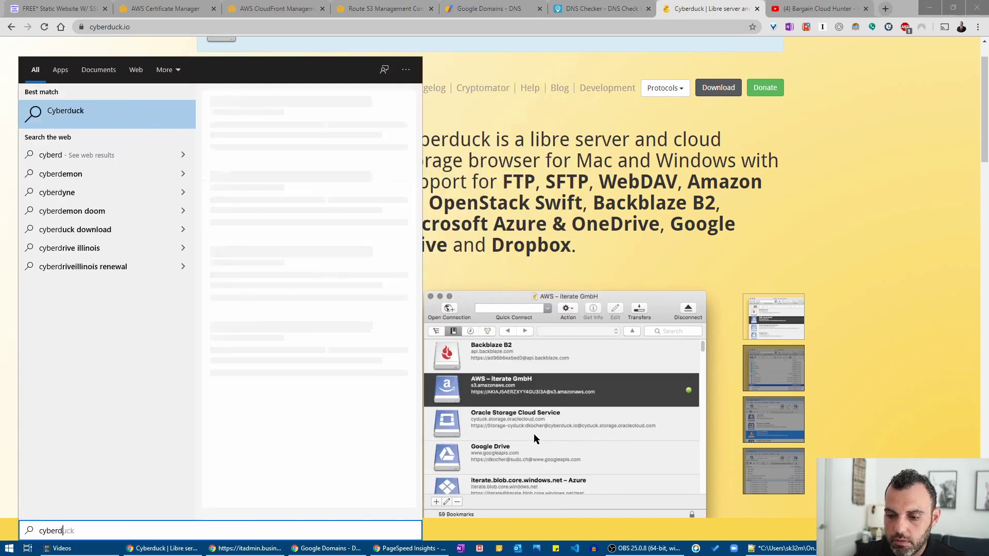
text(uck)
key(Escape)
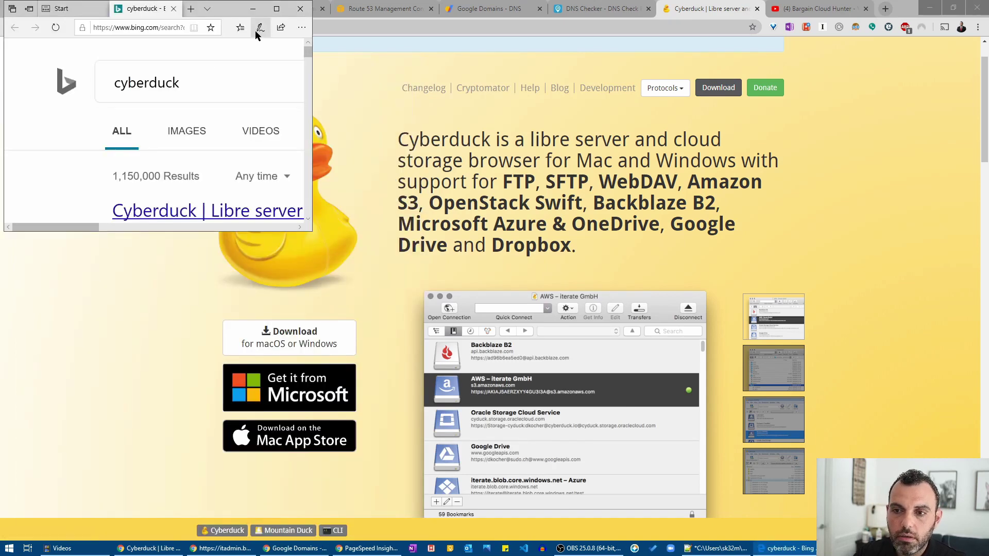
click(300, 9)
Launch the Cyberduck desktop application, dismissing the FileZilla bookmark import and the s3.amazonaws.com login
key(super)
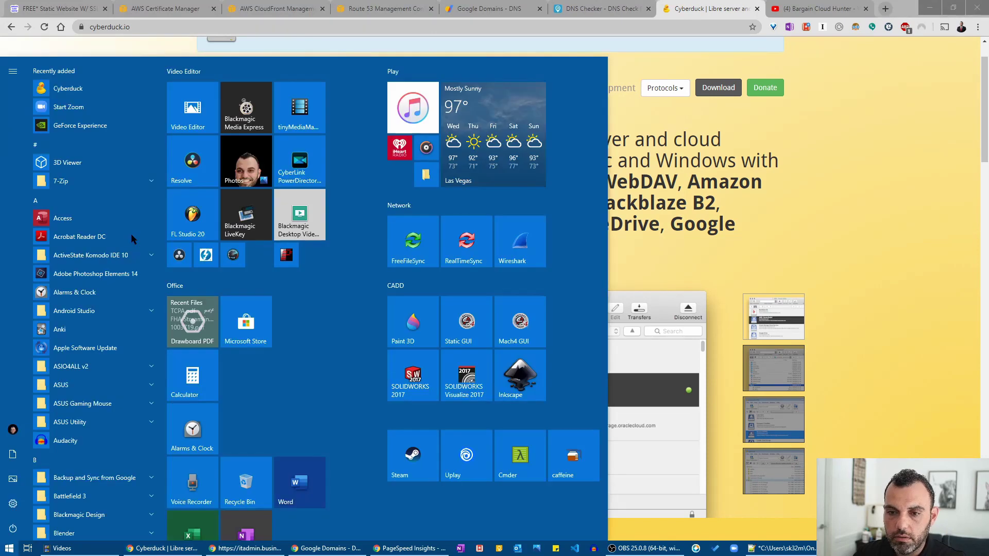
click(94, 86)
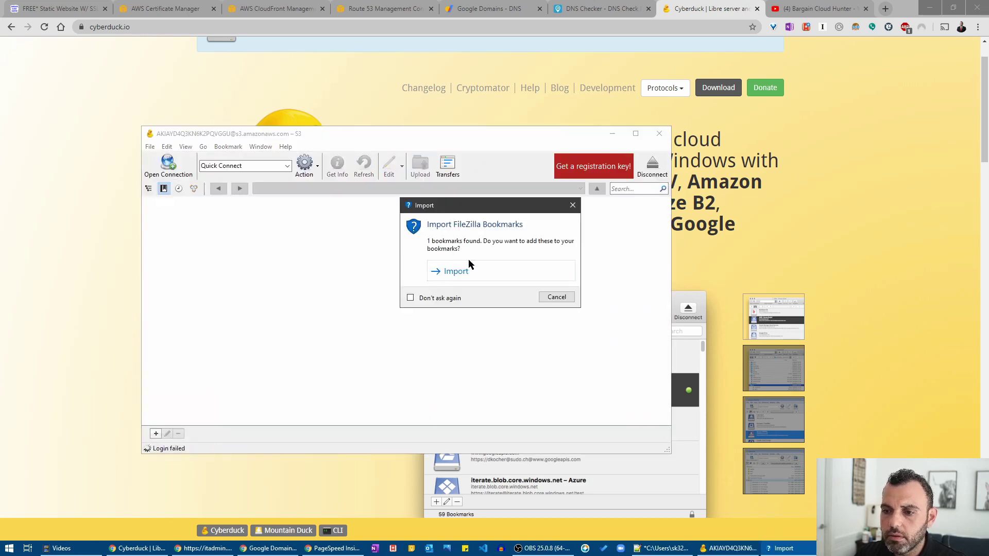
click(572, 205)
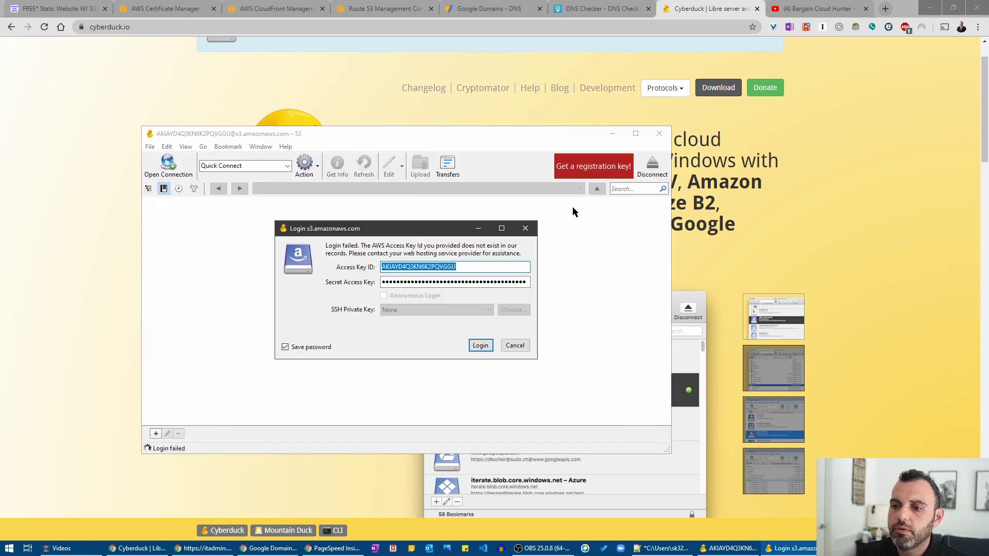
click(514, 345)
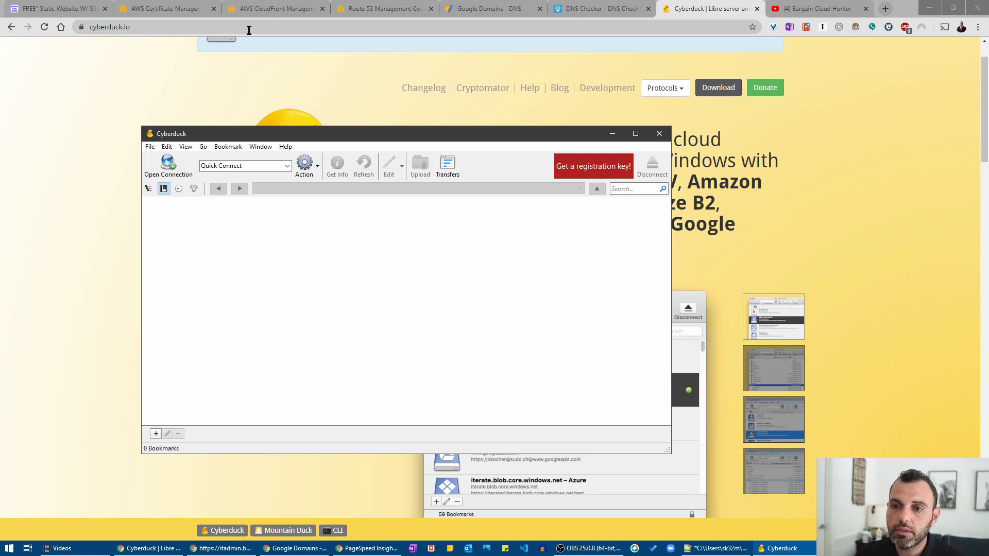
Switch to the AWS Management Console in the browser and open the IAM service
click(167, 12)
click(141, 27)
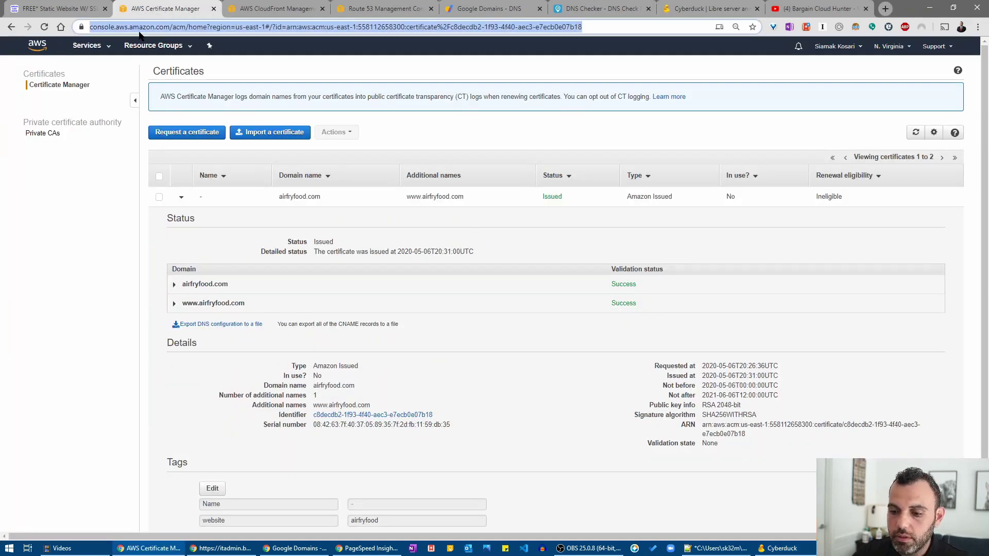
click(37, 46)
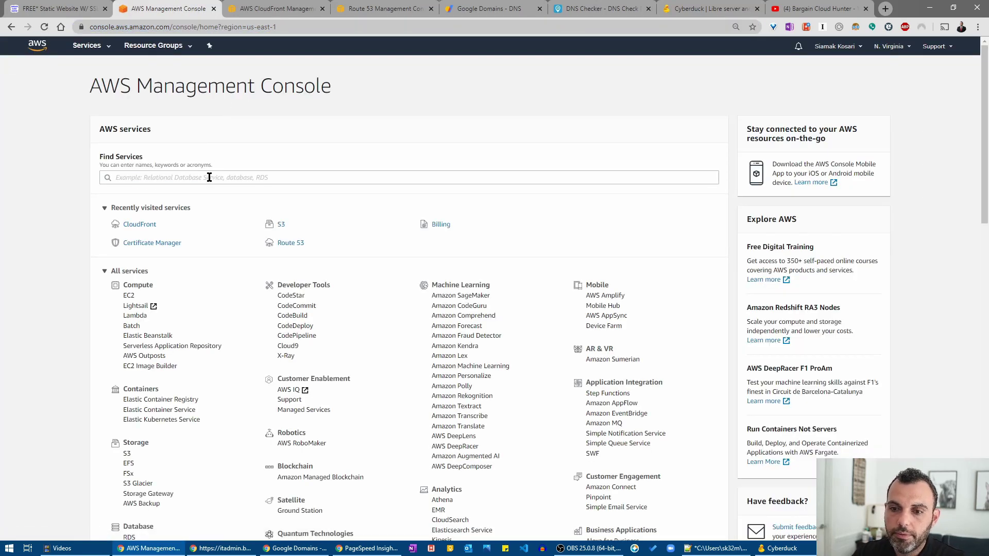
click(209, 177)
text(IAM)
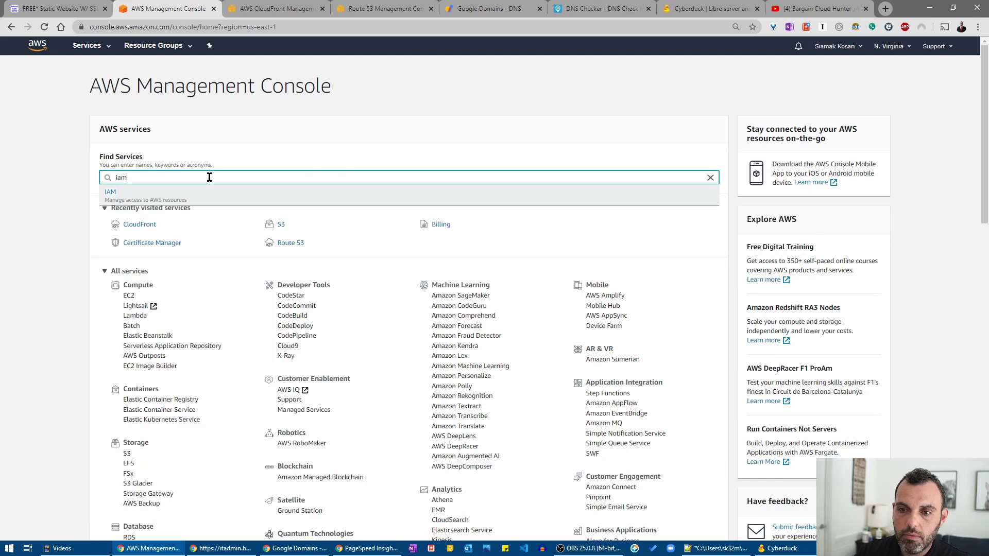
click(153, 197)
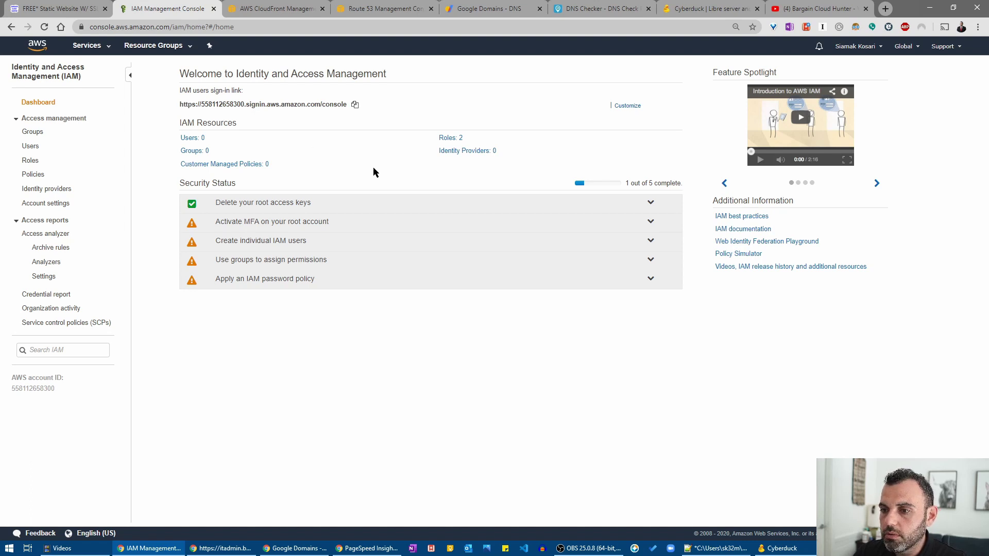
Start a new IAM user named airfryfood with programmatic access and continue to its permissions
click(193, 140)
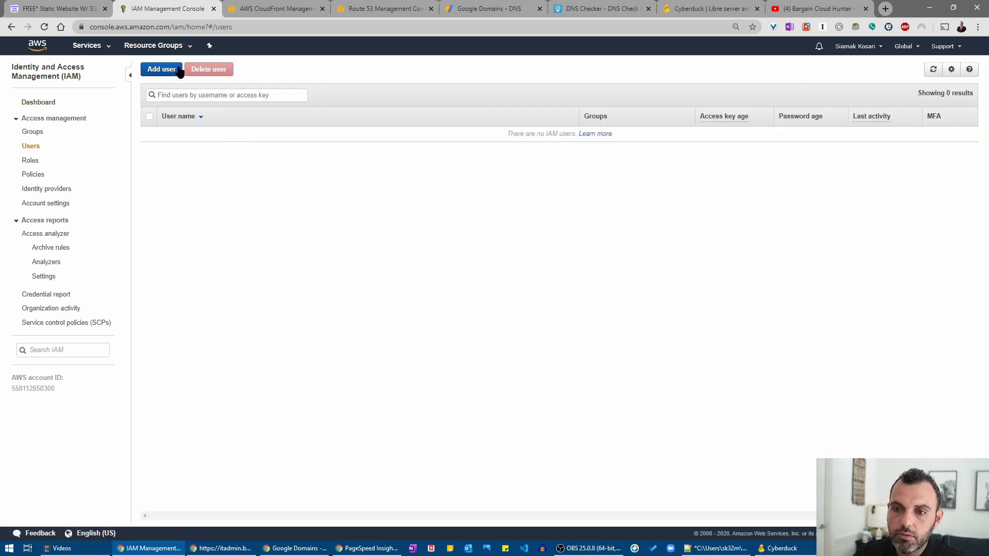
click(162, 70)
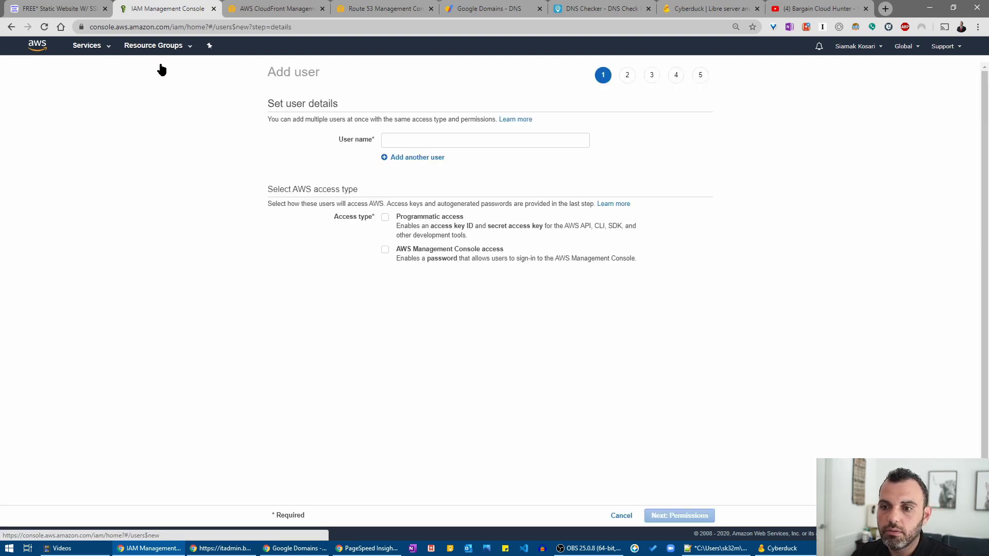
click(385, 218)
click(446, 141)
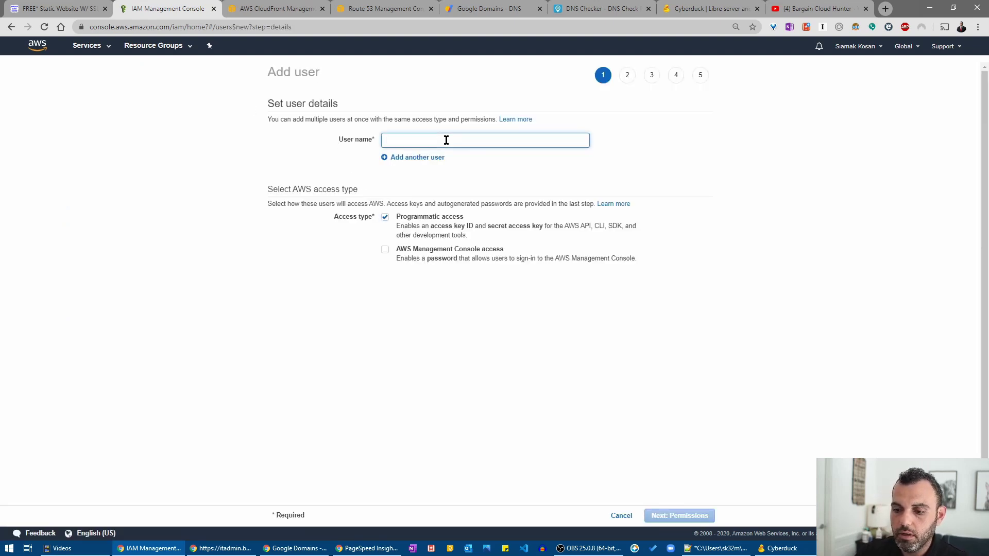
text(airfryfoo)
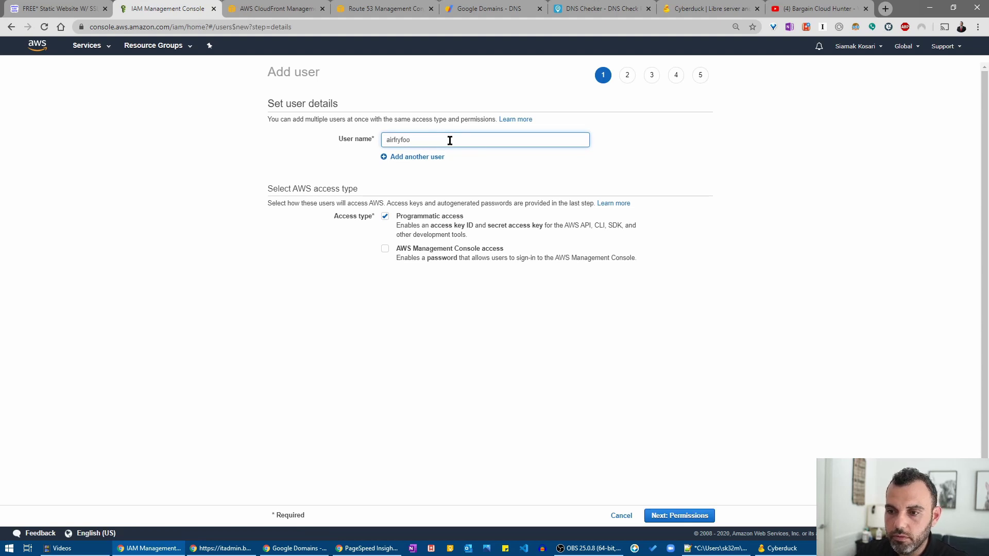
text(d)
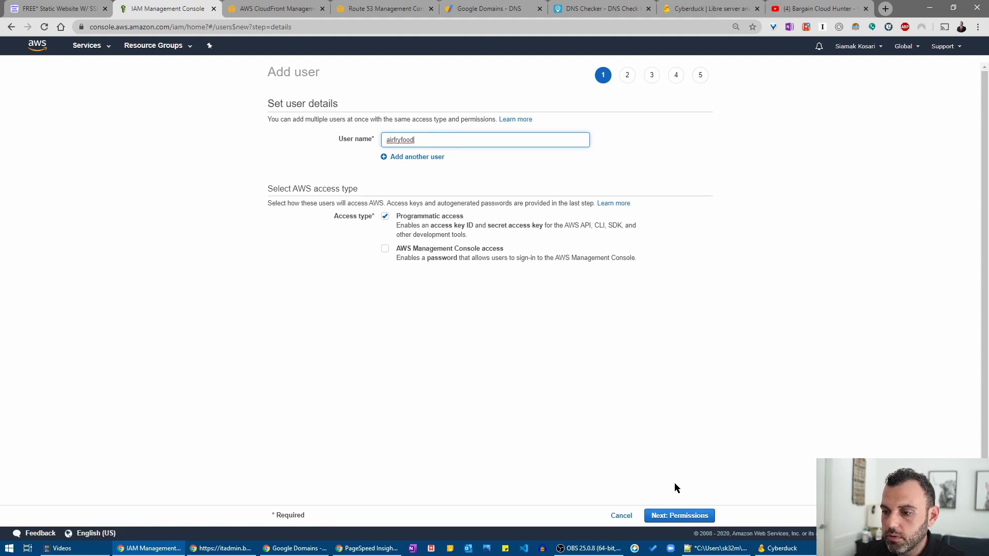
click(678, 515)
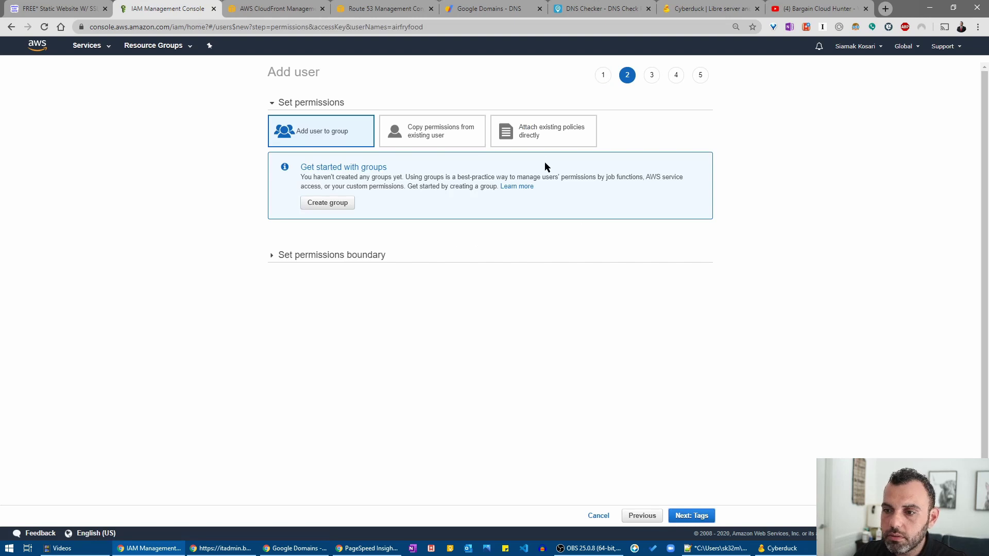
Attach the existing AmazonS3FullAccess policy directly and create the user without tags
click(557, 138)
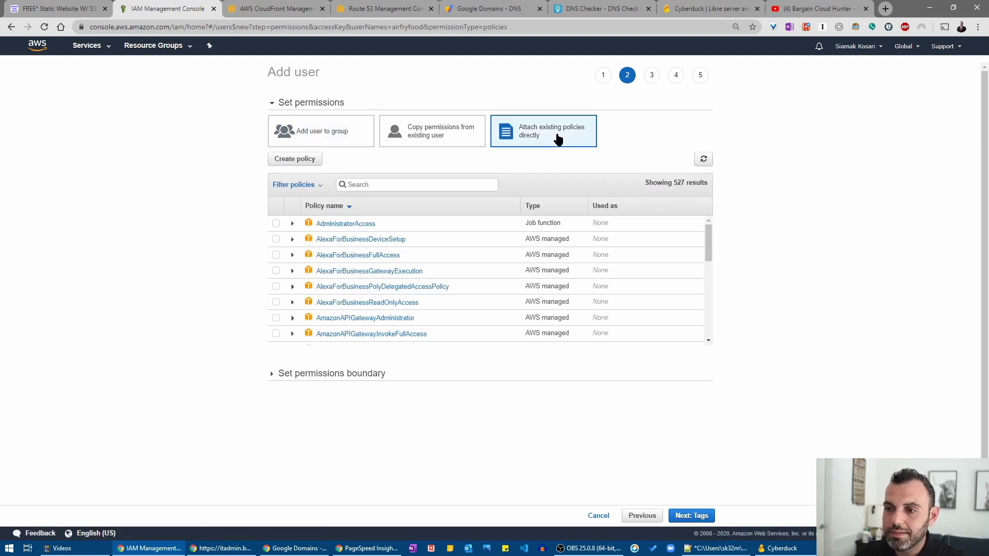
click(388, 182)
text(s3)
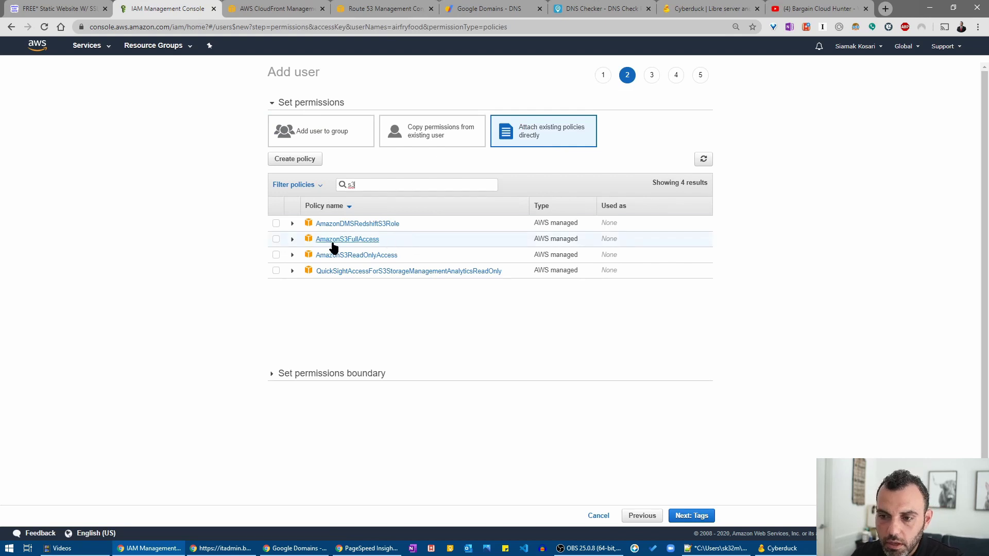
click(276, 239)
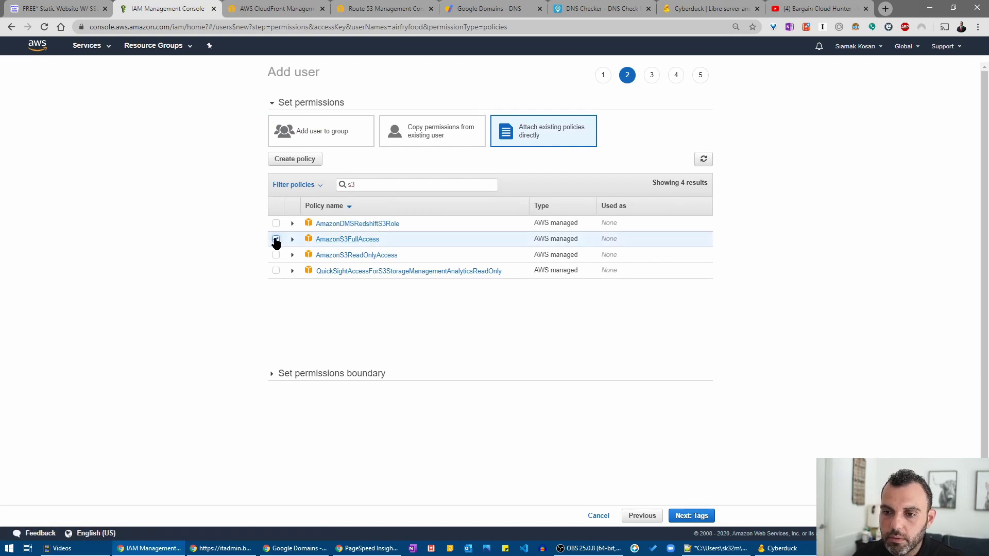
click(689, 516)
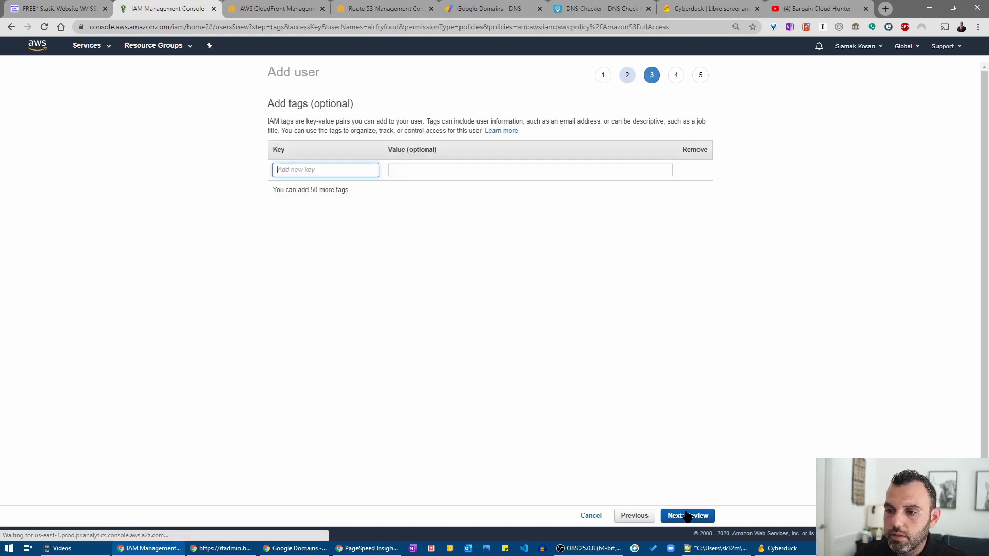
click(688, 516)
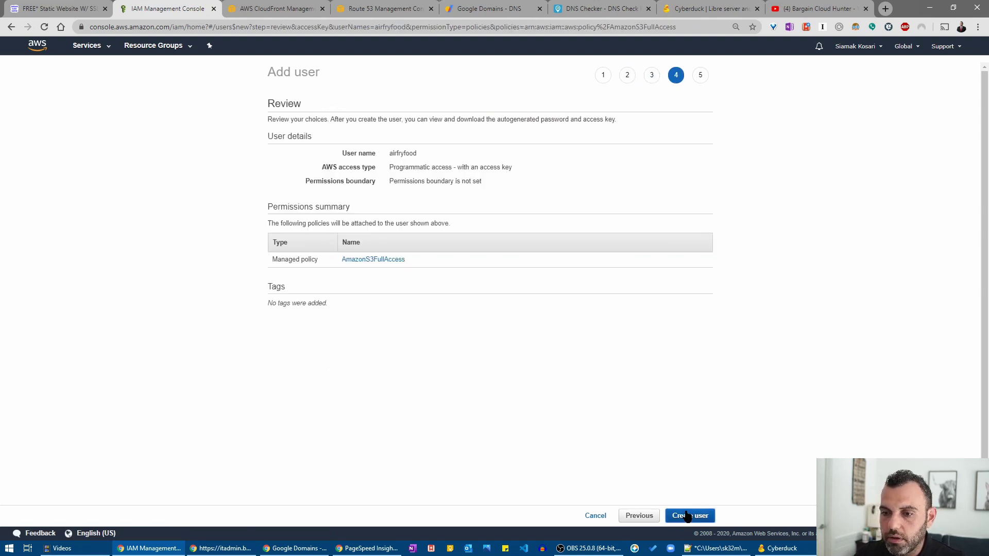
click(688, 515)
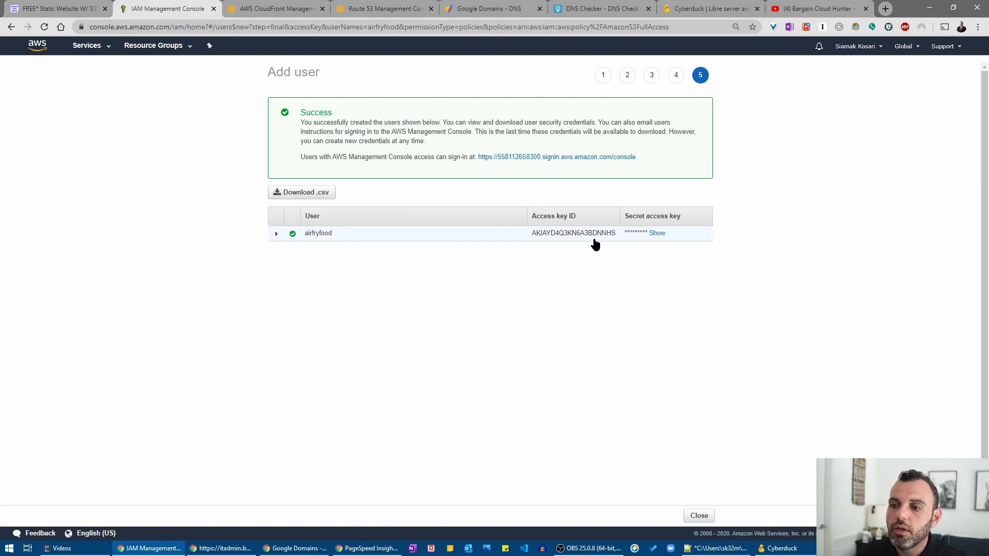
key(alt+Tab)
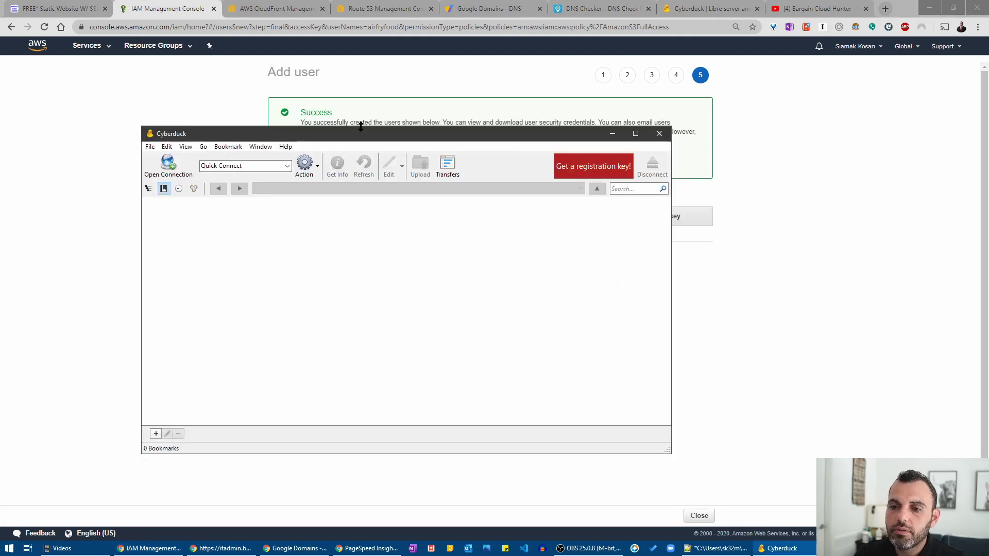
click(175, 167)
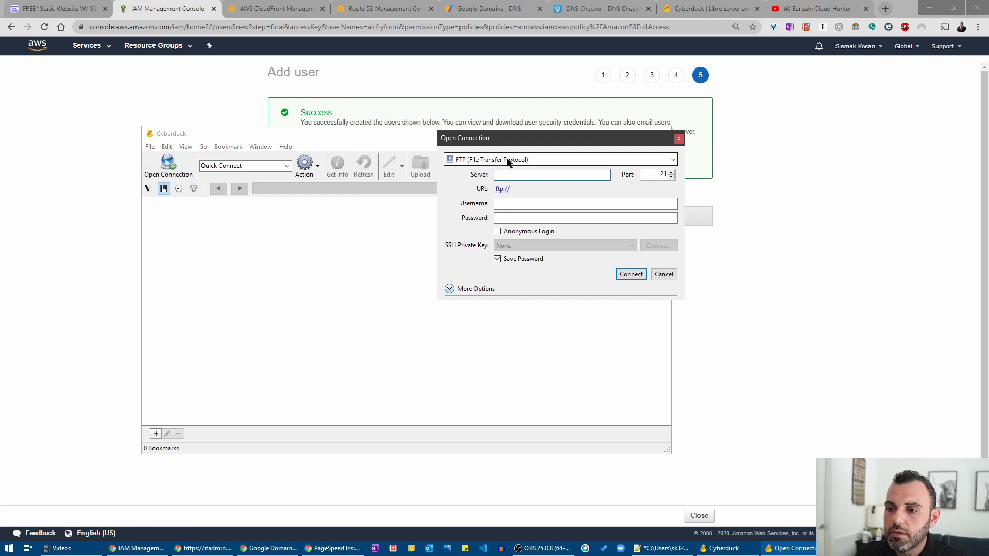
click(546, 158)
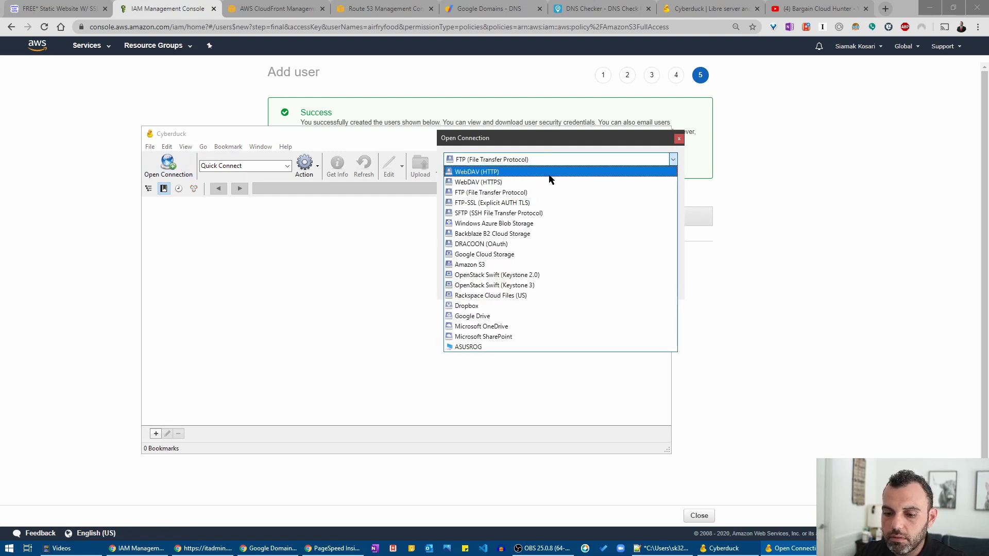
key(s)
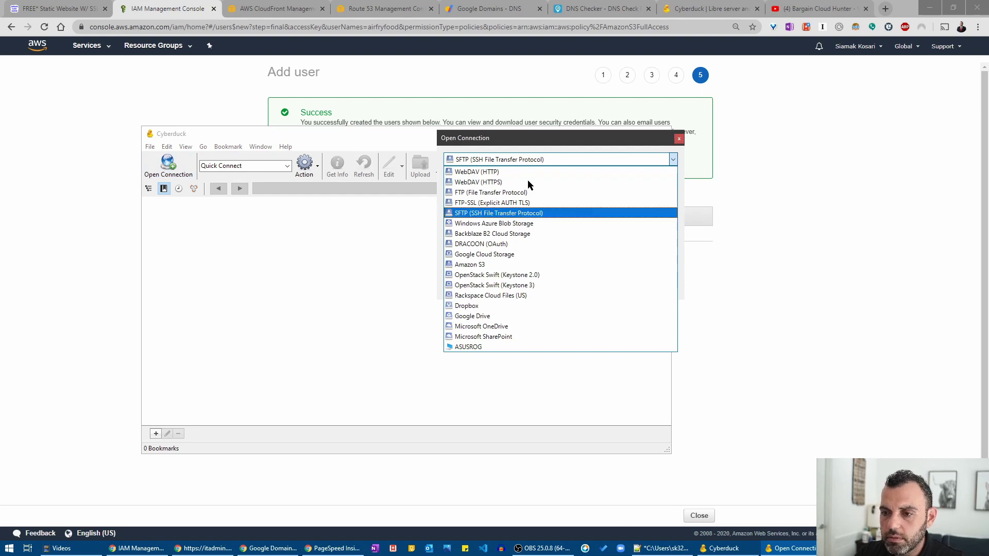
click(512, 264)
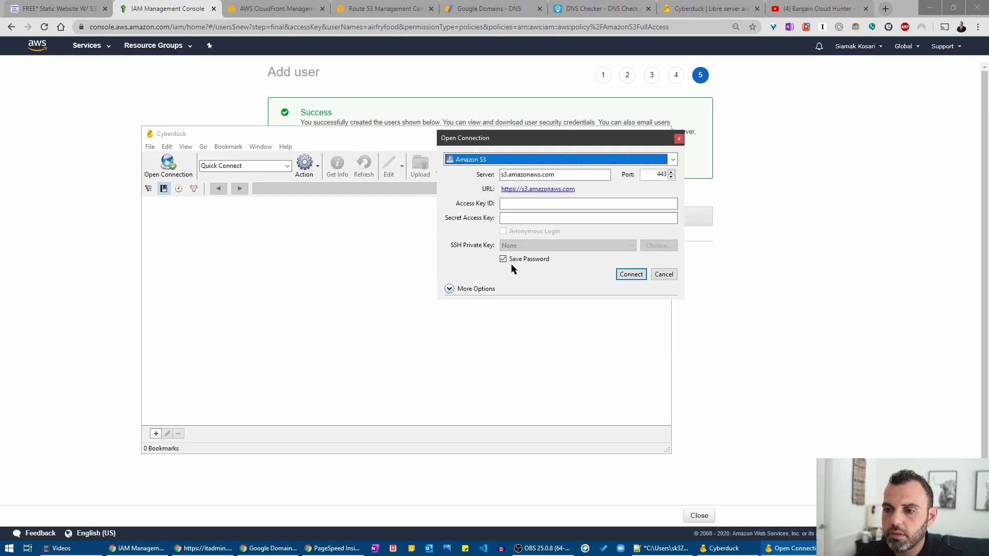
click(554, 203)
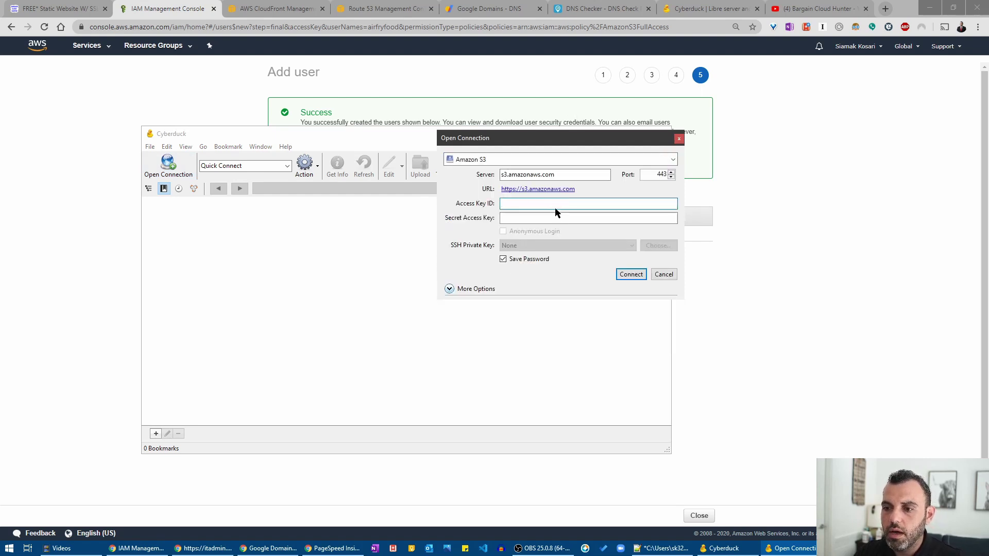
click(558, 217)
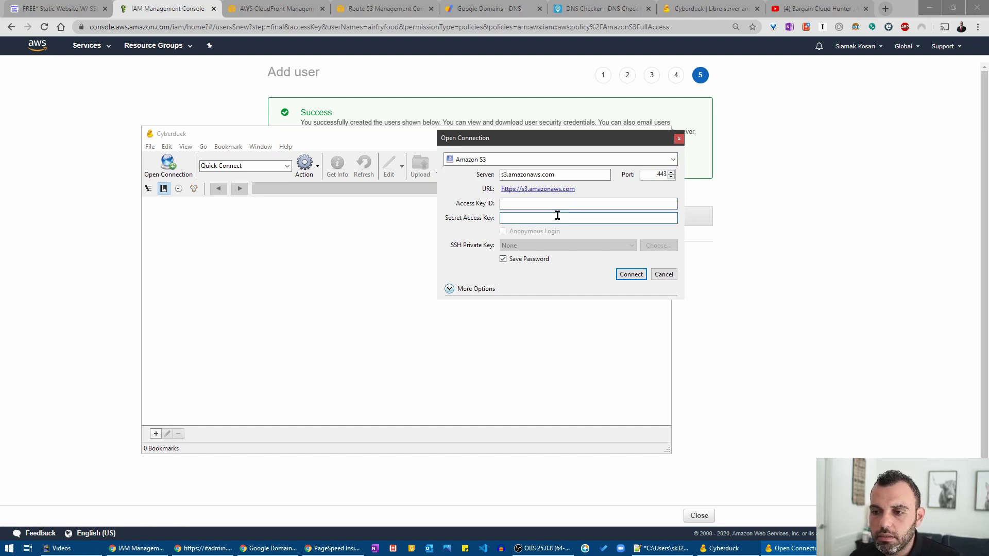
click(664, 273)
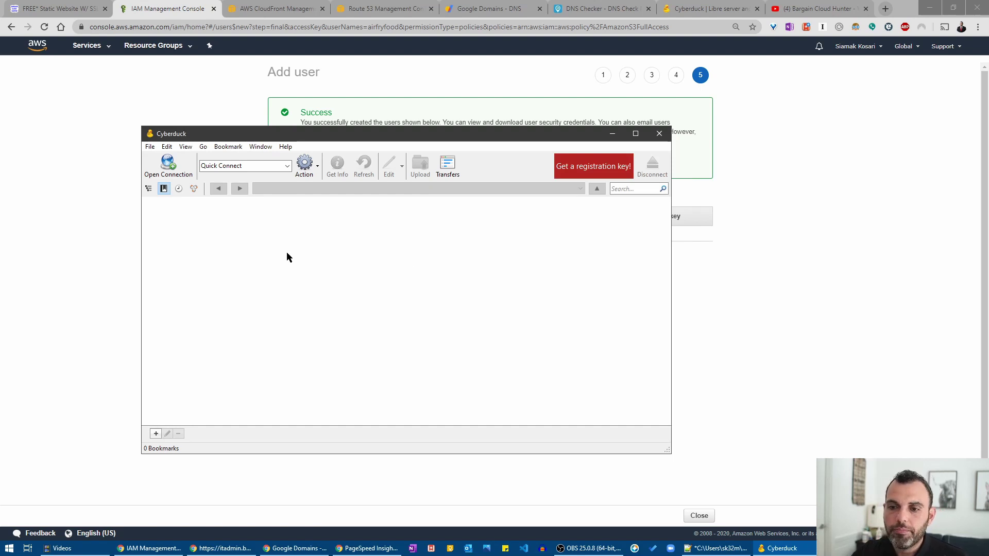
Return to the browser and look up the A records of airfryfood.com in DNS Checker
click(210, 91)
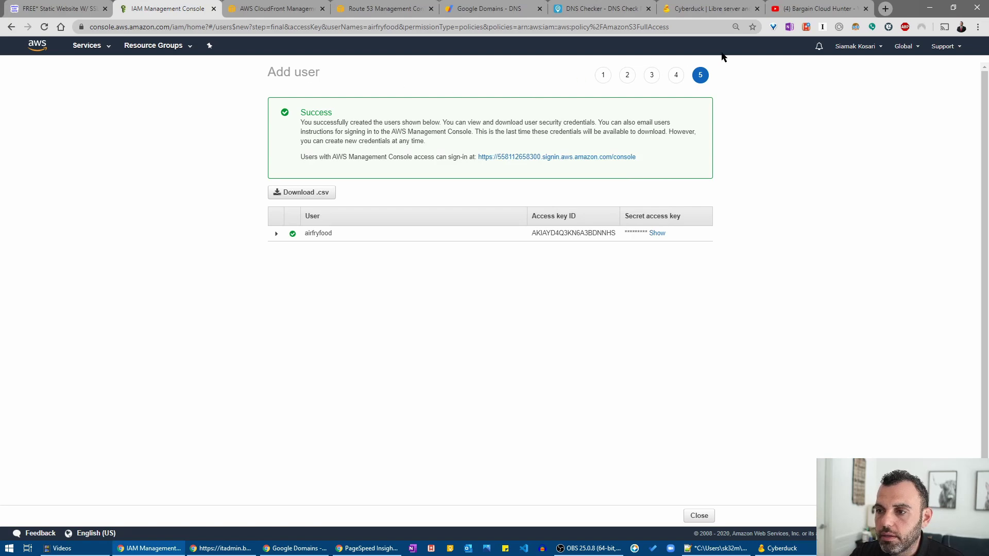
click(618, 13)
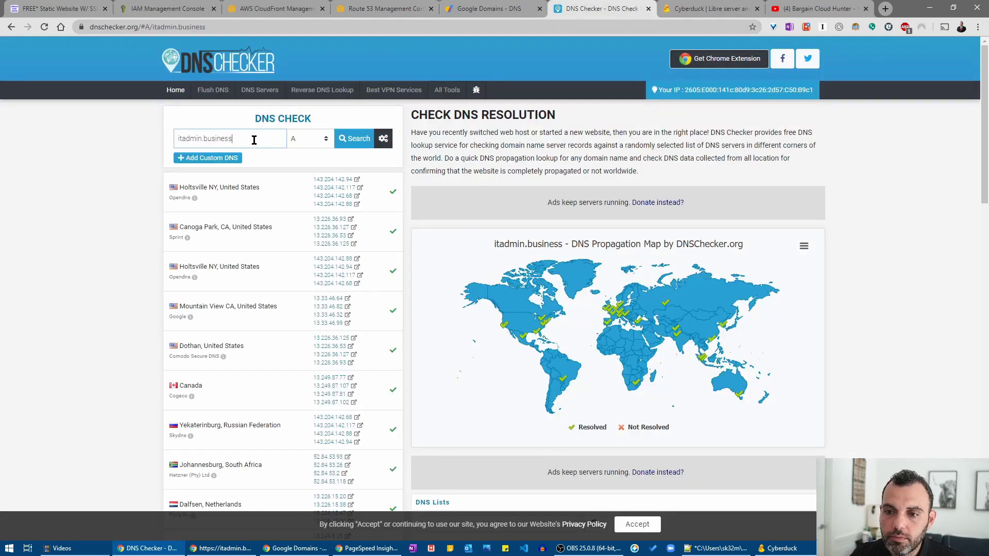
drag(254, 137, 150, 138)
text(airf)
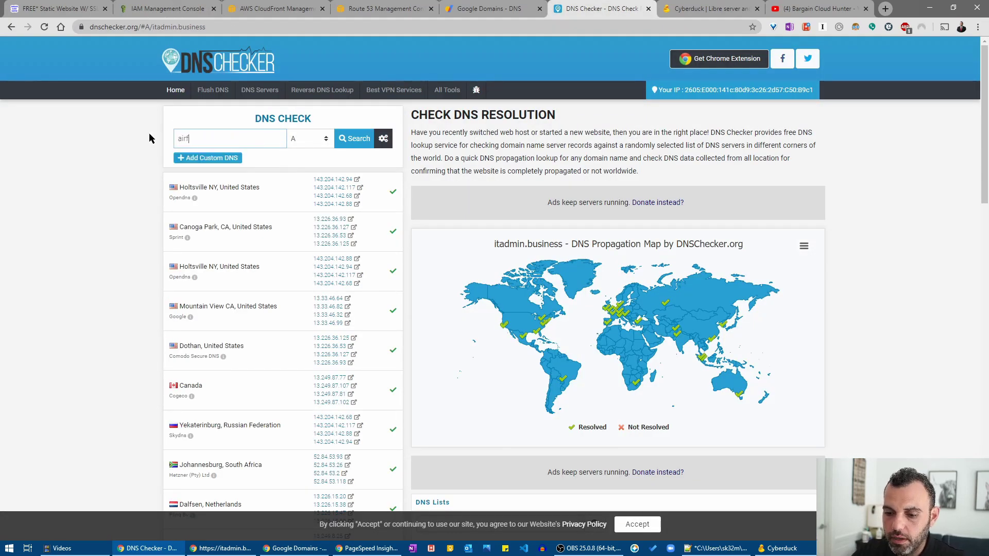
text(ryfood.com)
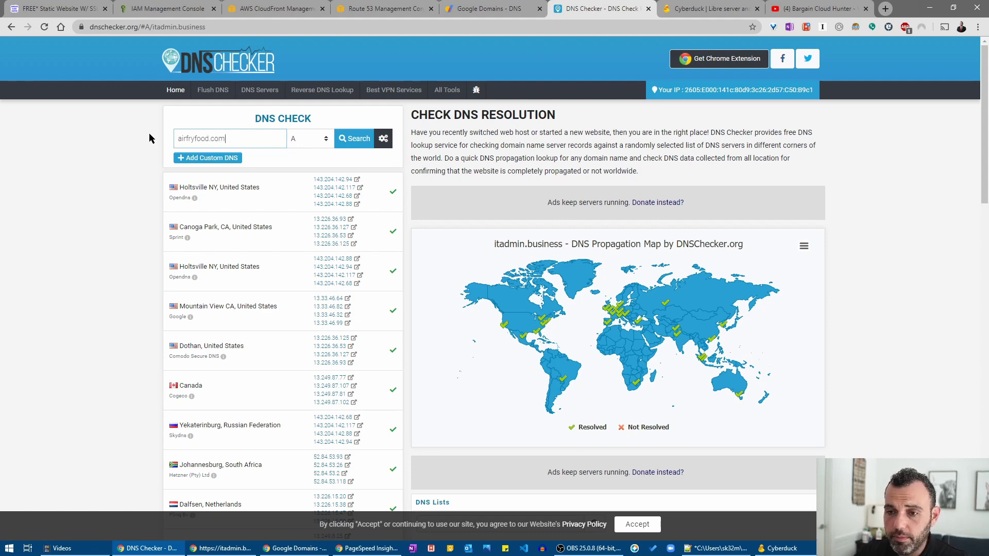
click(353, 137)
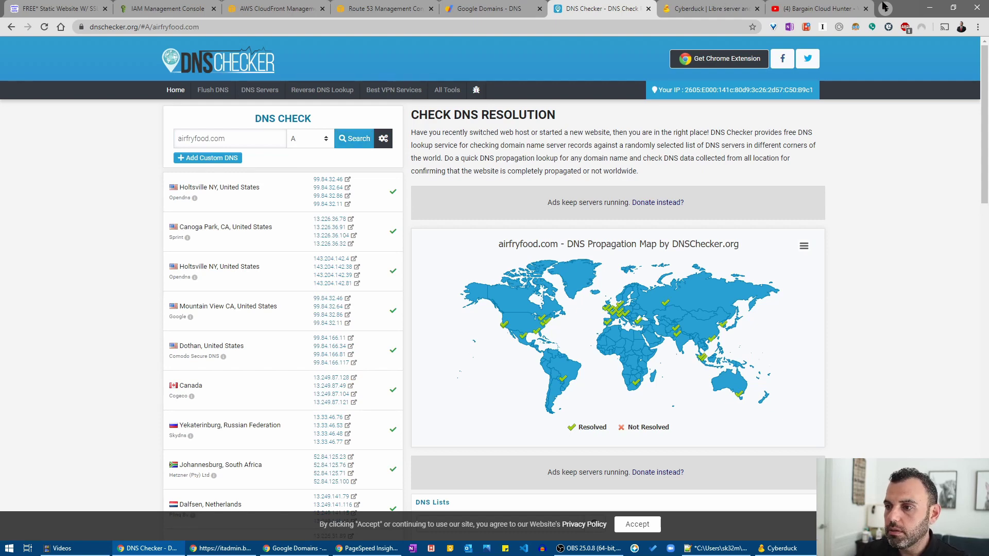
Launch Firefox and load airfryfood.com to test the root domain
key(super)
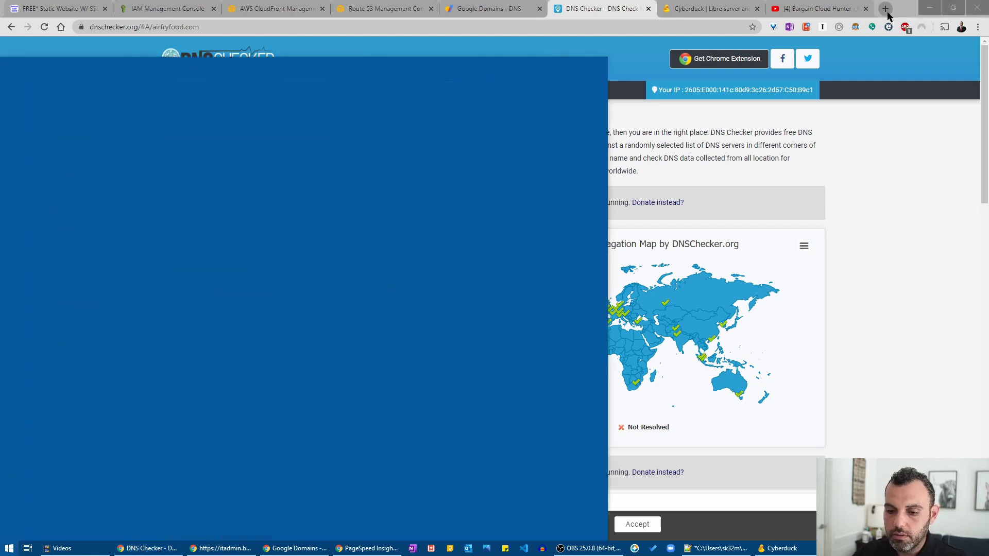
text(firef)
key(Return)
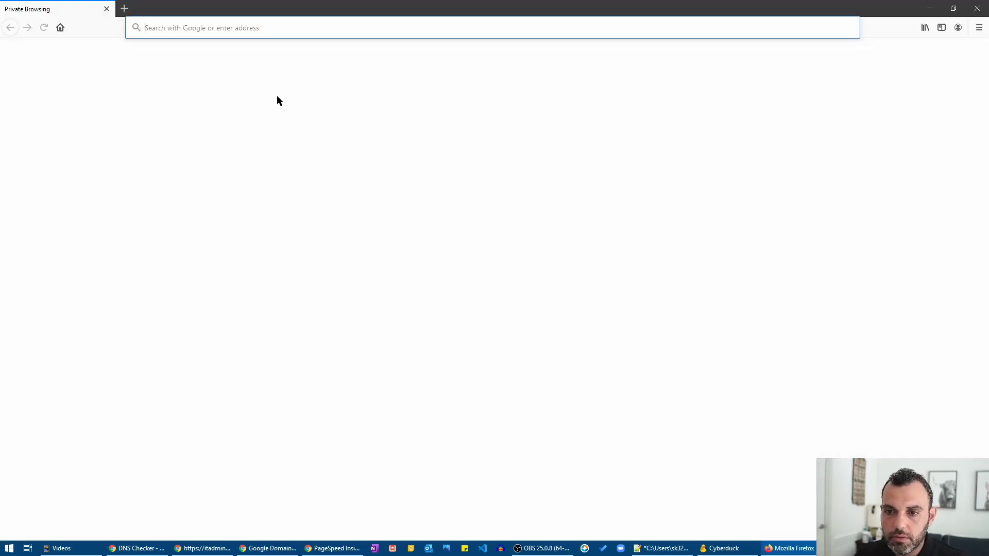
click(289, 71)
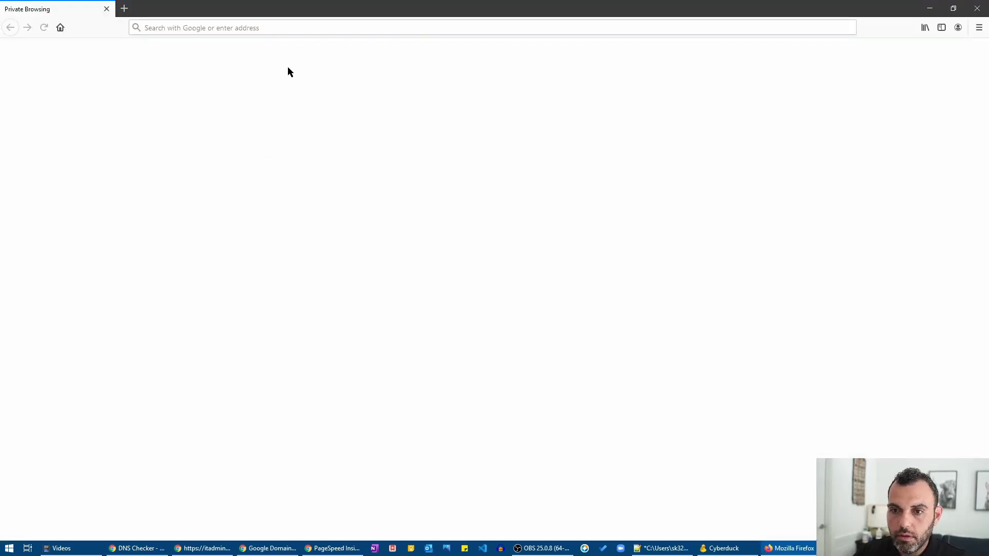
click(252, 27)
text(airf)
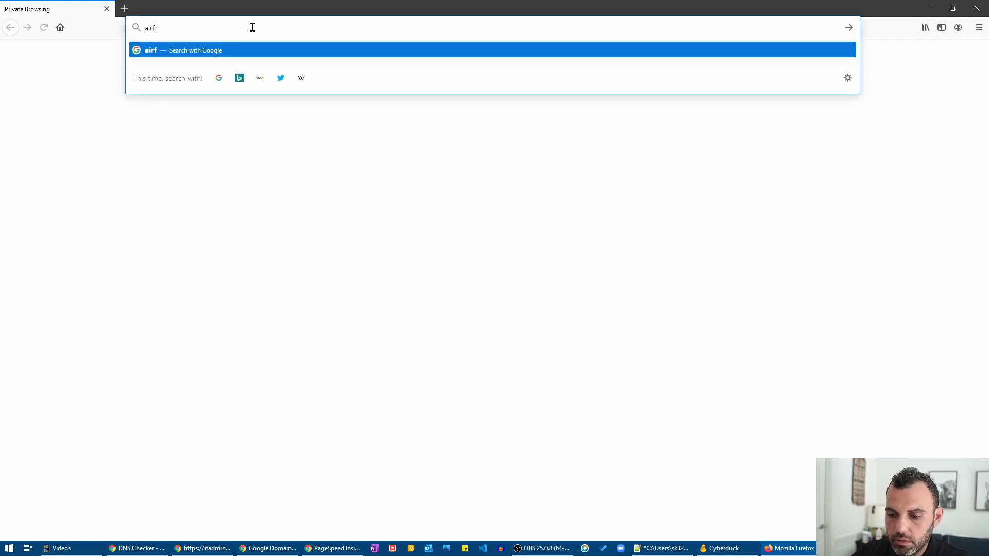
text(ryfood)
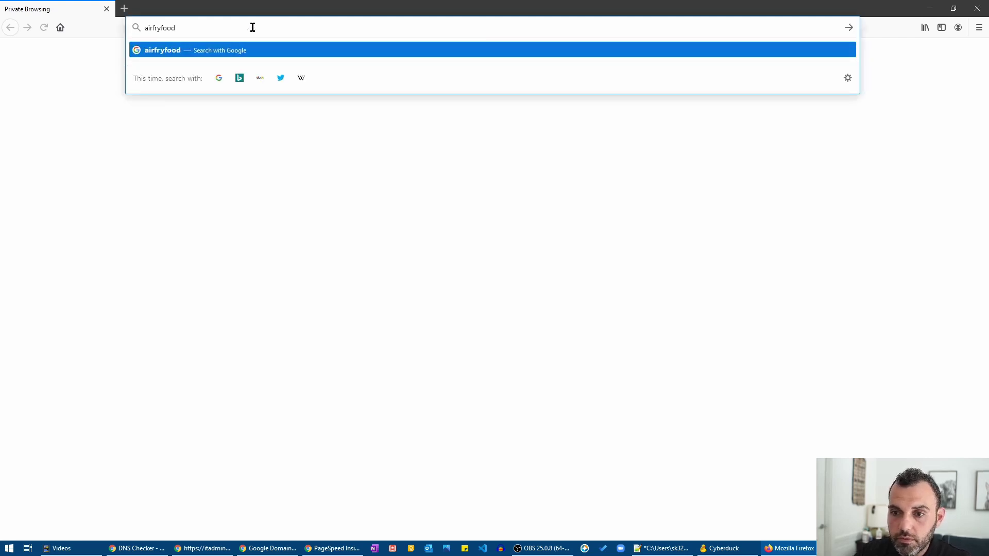
text(.com)
key(Return)
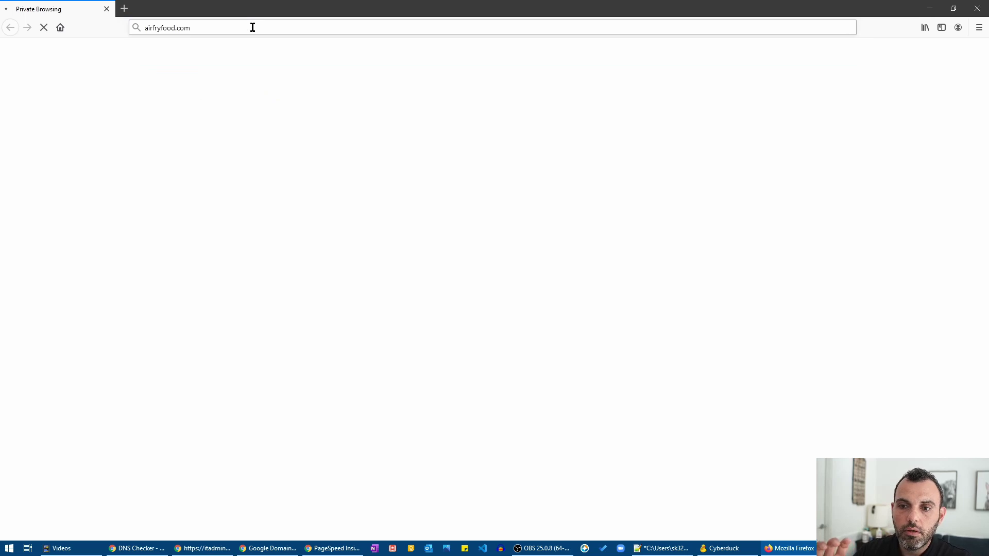
click(127, 8)
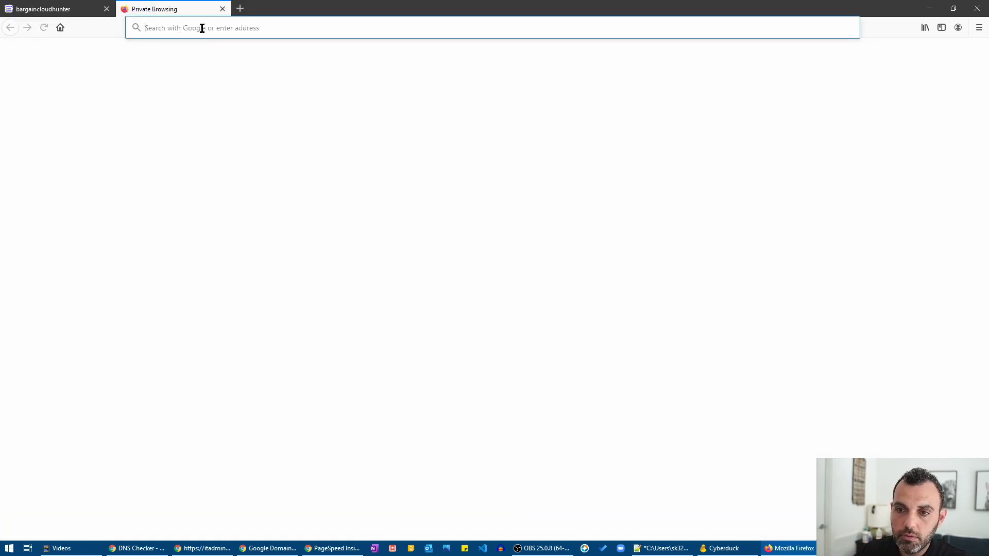
text(www.airfr)
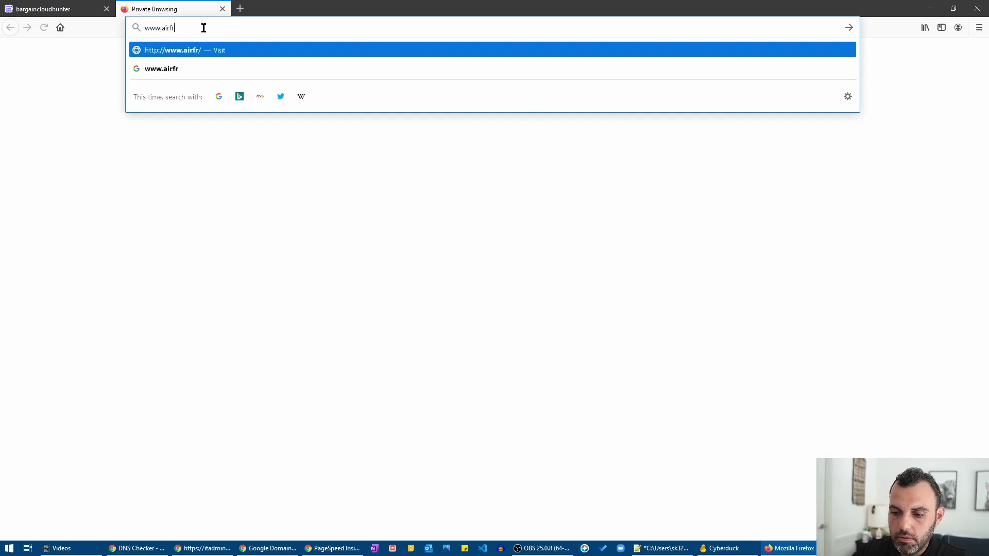
text(yfood.com)
key(Return)
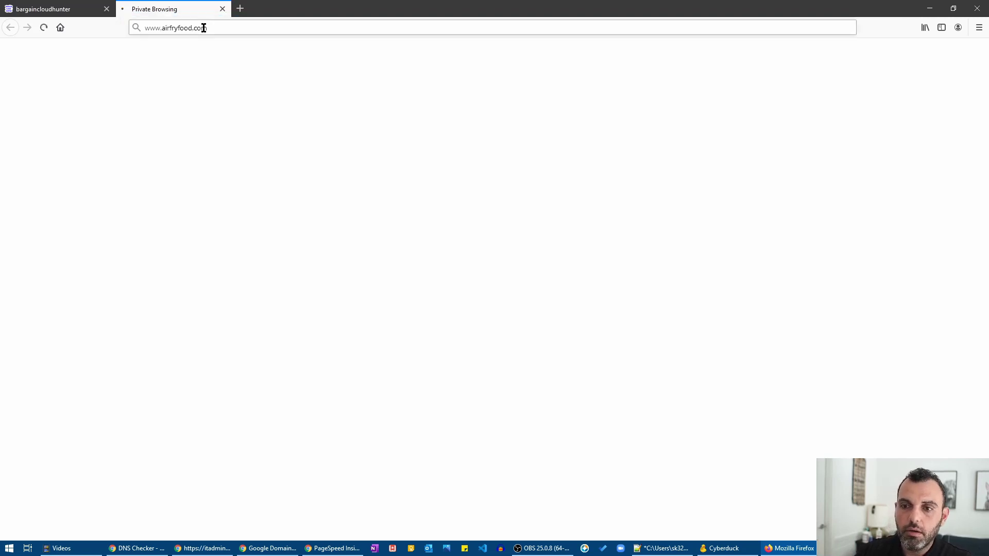